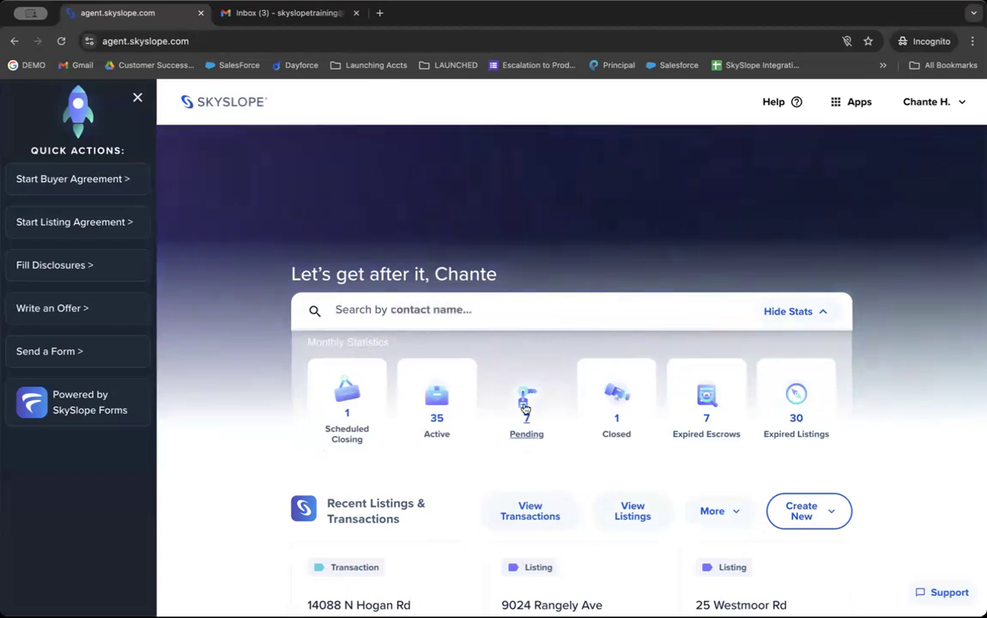
Step: Close the Quick Actions list and open the SkySlope Support help centre in a new tab
{"action": "left_click", "coordinate": [137, 97]}
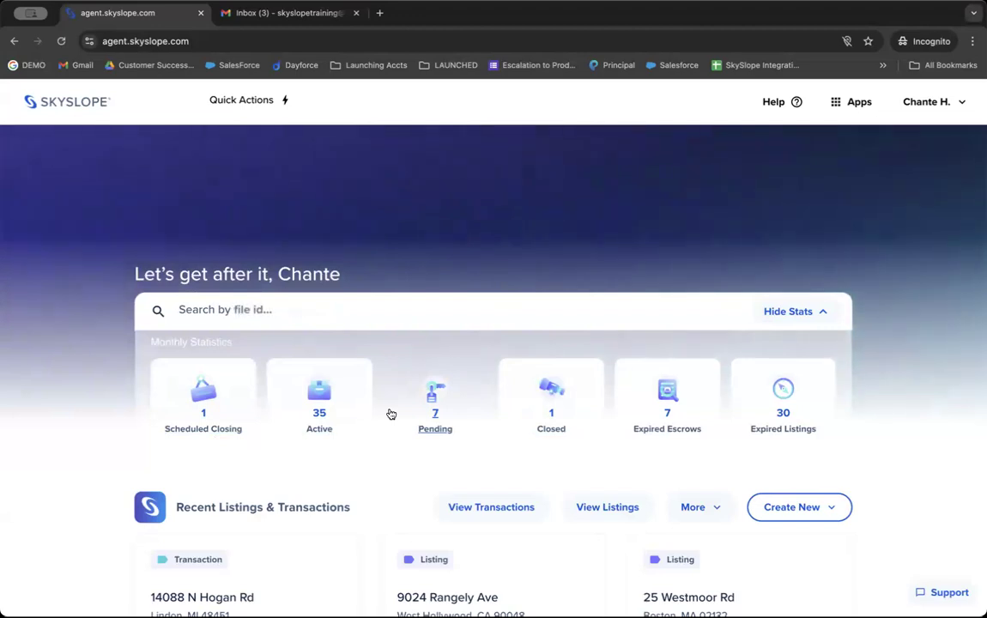
{"action": "left_click", "coordinate": [781, 106]}
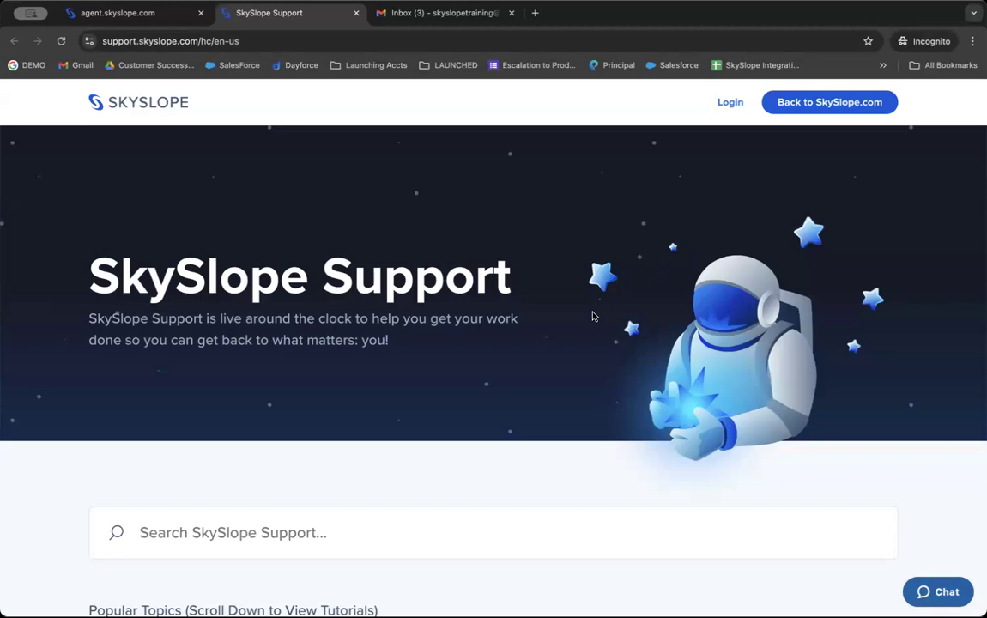
Step: Search the support articles for 'agent', then clear the search and browse the page
{"action": "scroll", "coordinate": [359, 348], "scroll_direction": "down", "scroll_amount": 5}
{"action": "left_click", "coordinate": [288, 312]}
{"action": "type", "text": "agent"}
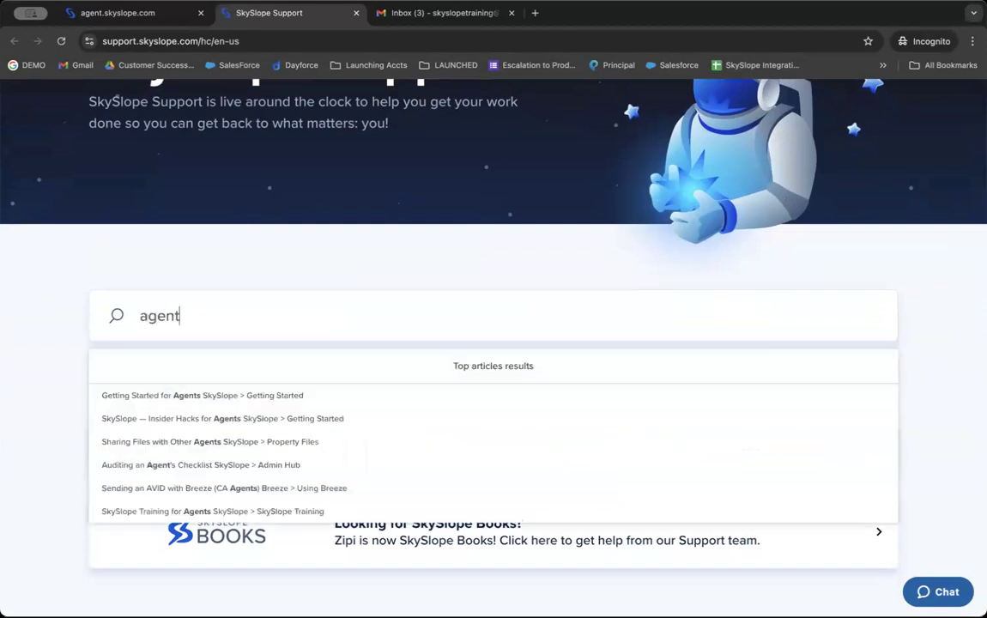
{"action": "key", "text": "super+a"}
{"action": "key", "text": "BackSpace"}
{"action": "scroll", "coordinate": [270, 271], "scroll_direction": "down", "scroll_amount": 2}
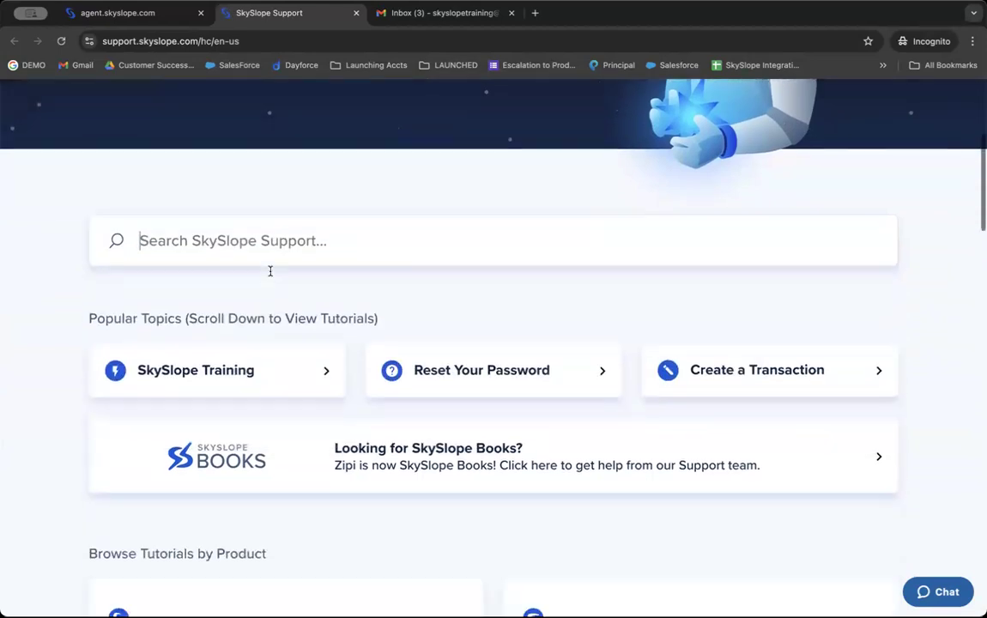
{"action": "scroll", "coordinate": [270, 271], "scroll_direction": "down", "scroll_amount": 3}
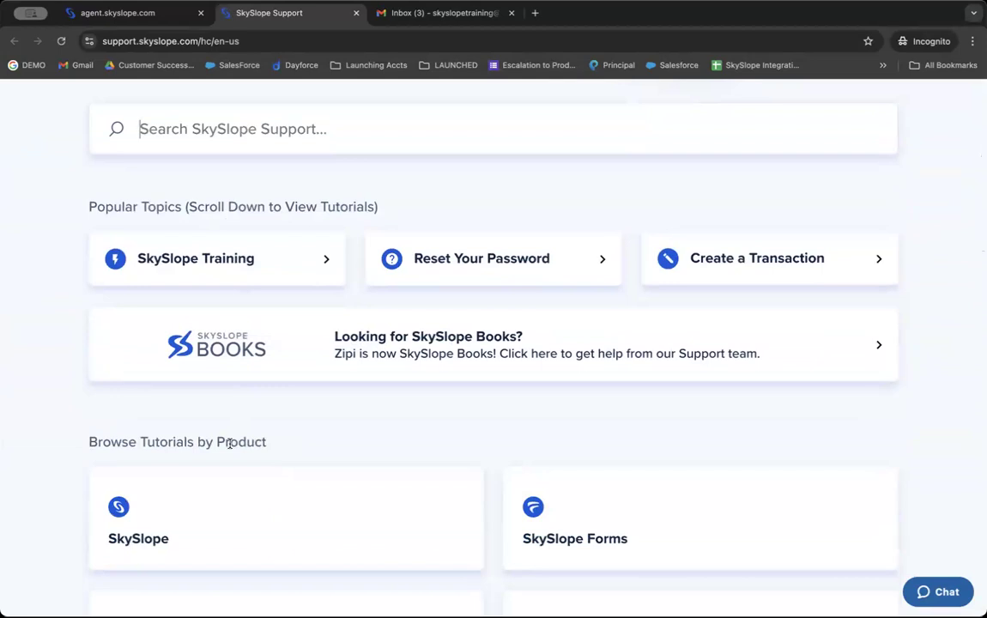
{"action": "scroll", "coordinate": [230, 442], "scroll_direction": "up", "scroll_amount": 2}
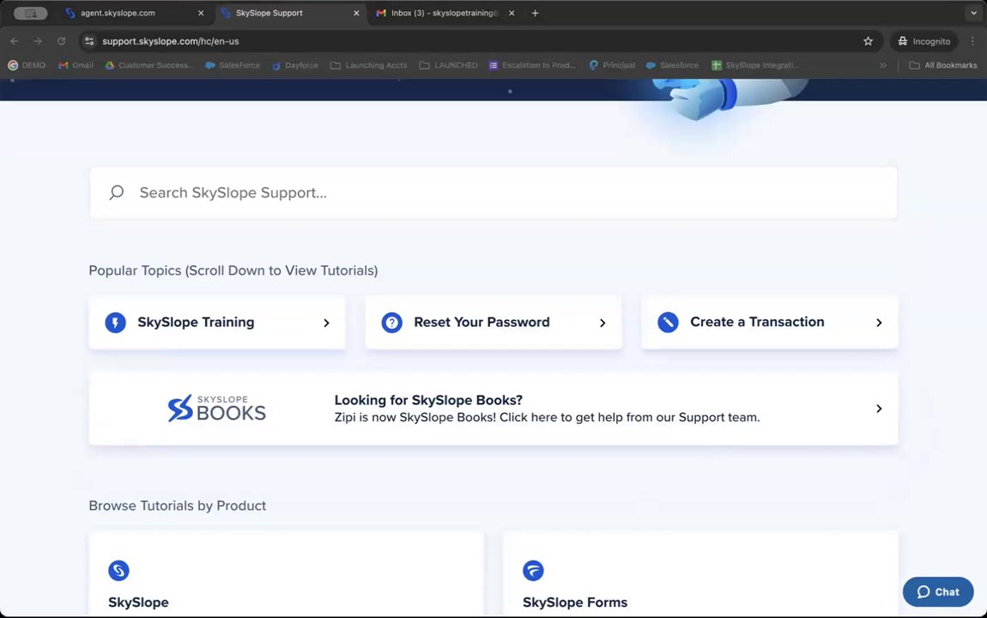
Step: Open the live support chat form, minimize it, and return to the agent.skyslope.com dashboard tab
{"action": "left_click", "coordinate": [831, 539]}
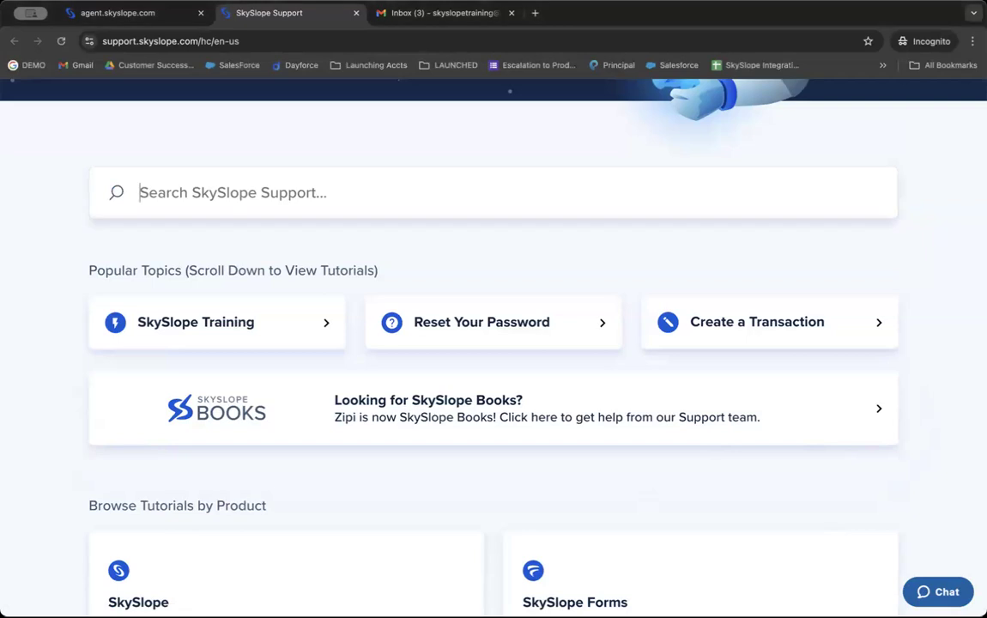
{"action": "left_click", "coordinate": [924, 597]}
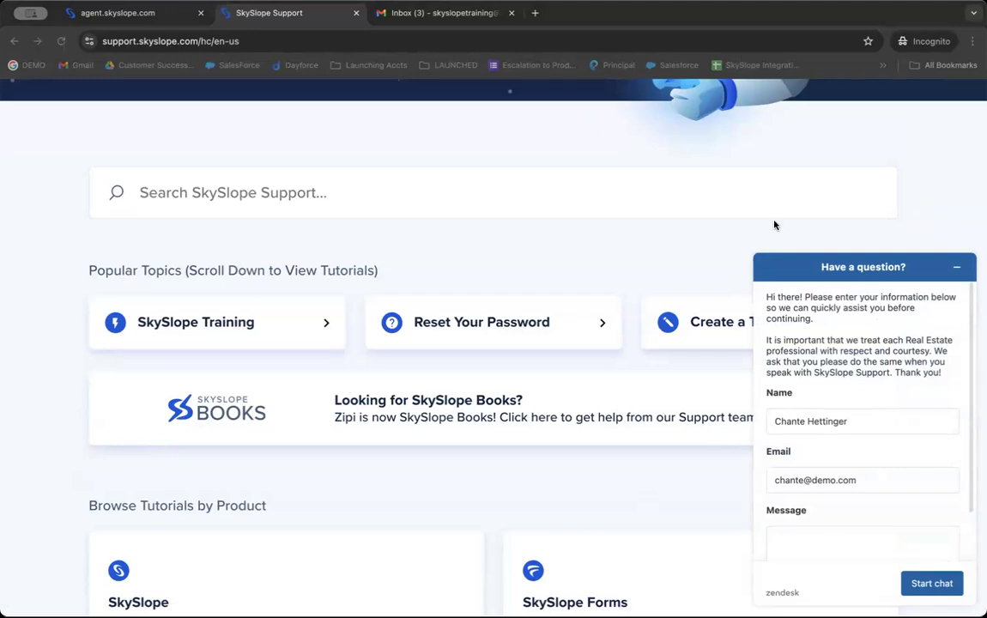
{"action": "left_click", "coordinate": [947, 268]}
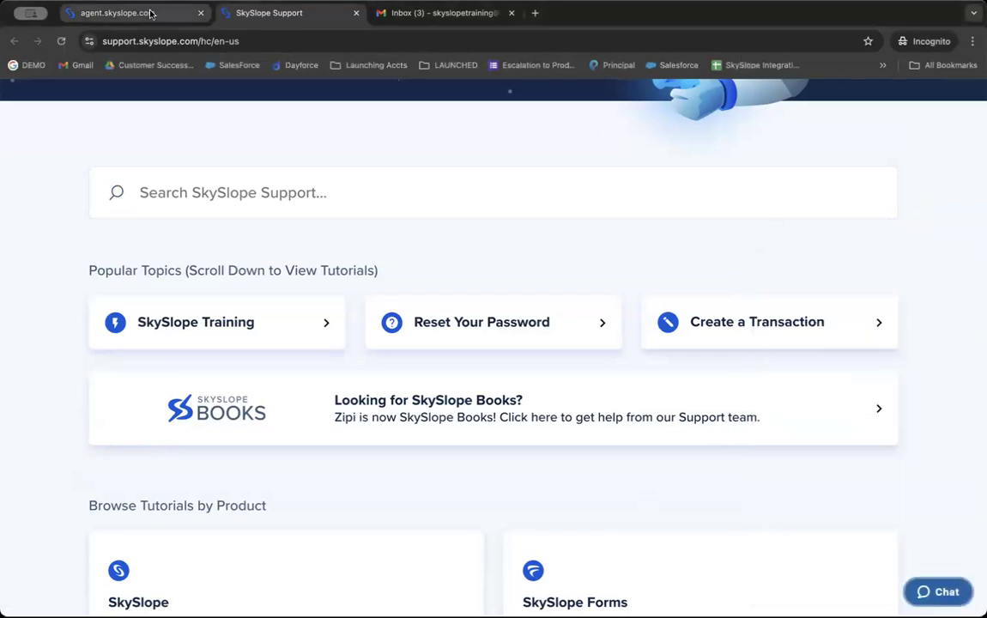
{"action": "left_click", "coordinate": [193, 14]}
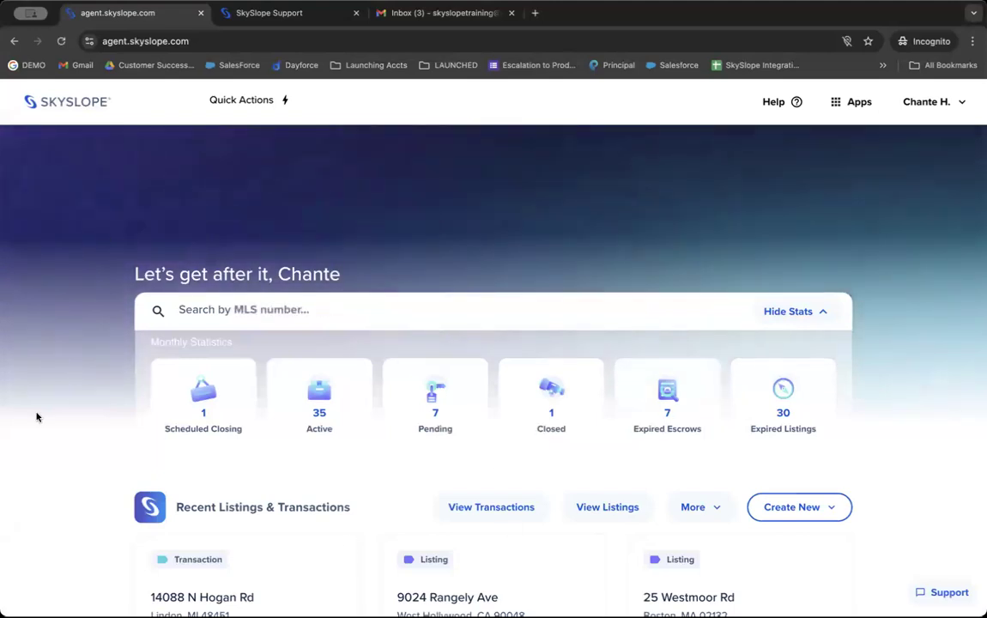
Step: Switch from the agent dashboard to SkySlope Forms through the Apps menu
{"action": "left_click", "coordinate": [851, 106]}
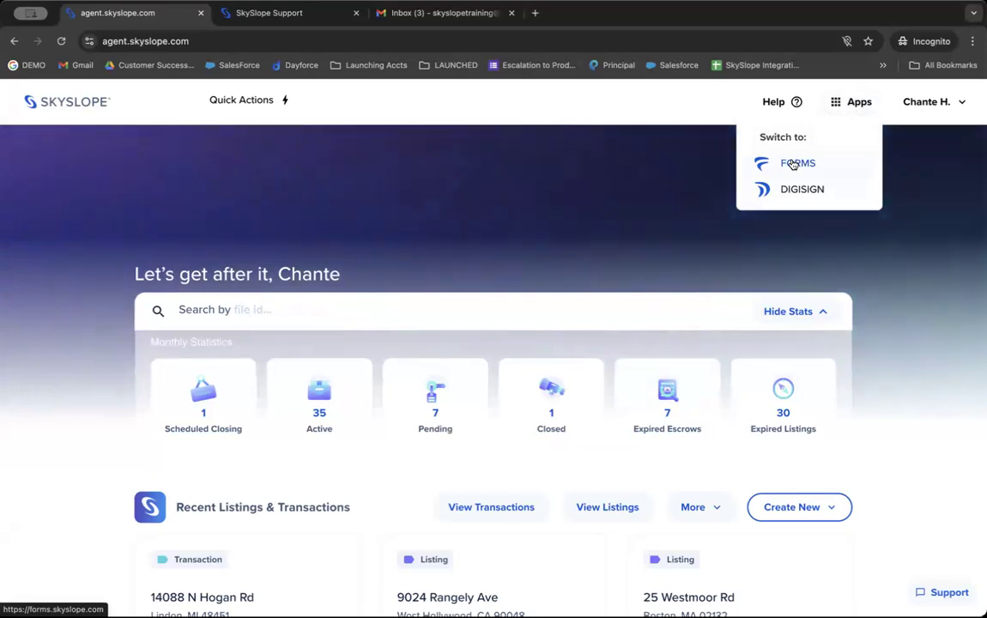
{"action": "left_click", "coordinate": [793, 163]}
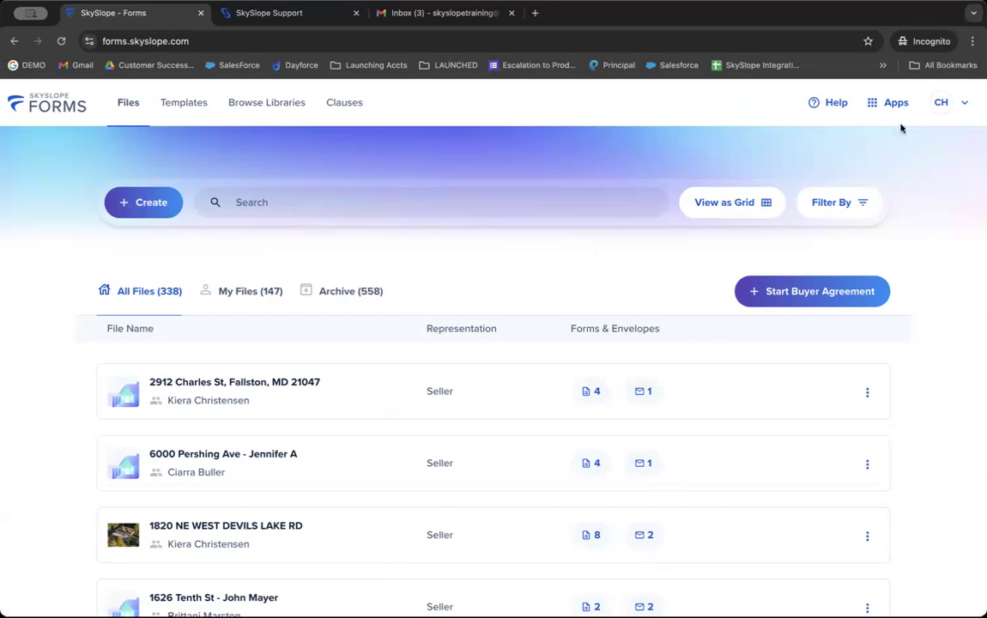
Step: Review the User Profile's personal and professional details, then go to the Libraries settings
{"action": "left_click", "coordinate": [939, 103]}
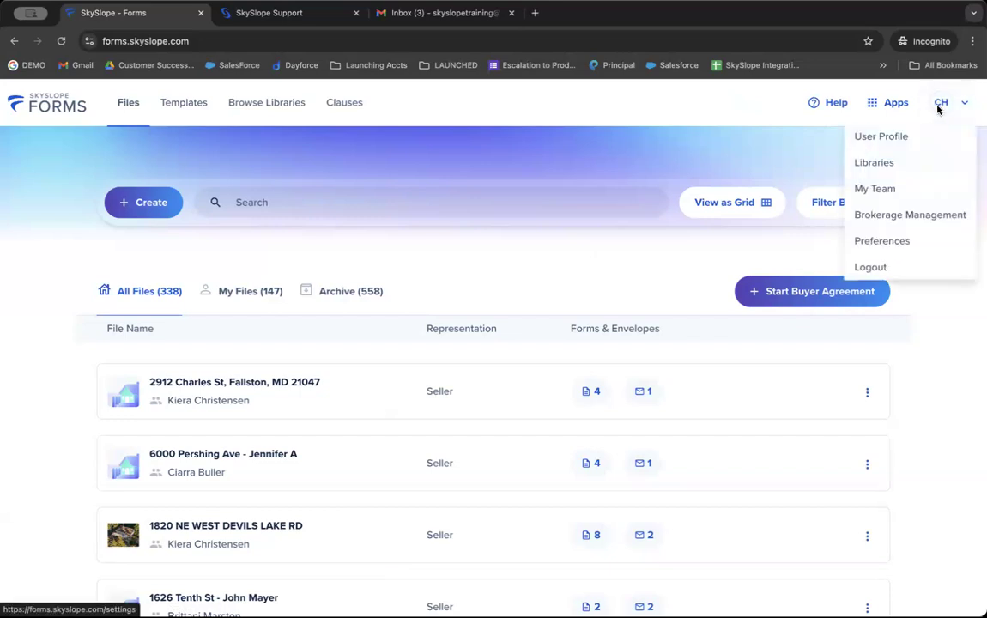
{"action": "left_click", "coordinate": [896, 142]}
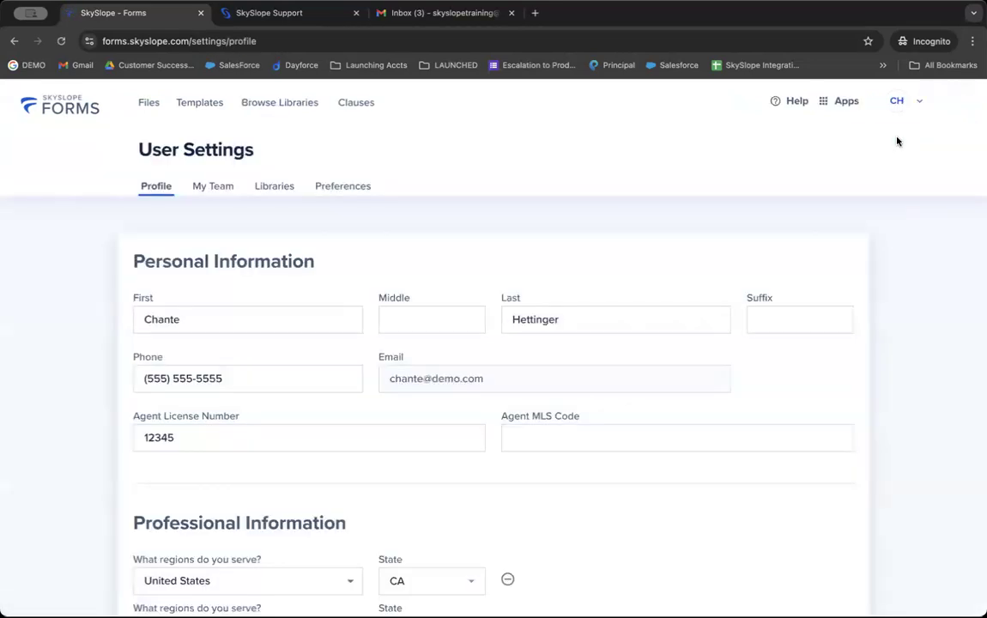
{"action": "triple_click", "coordinate": [291, 250]}
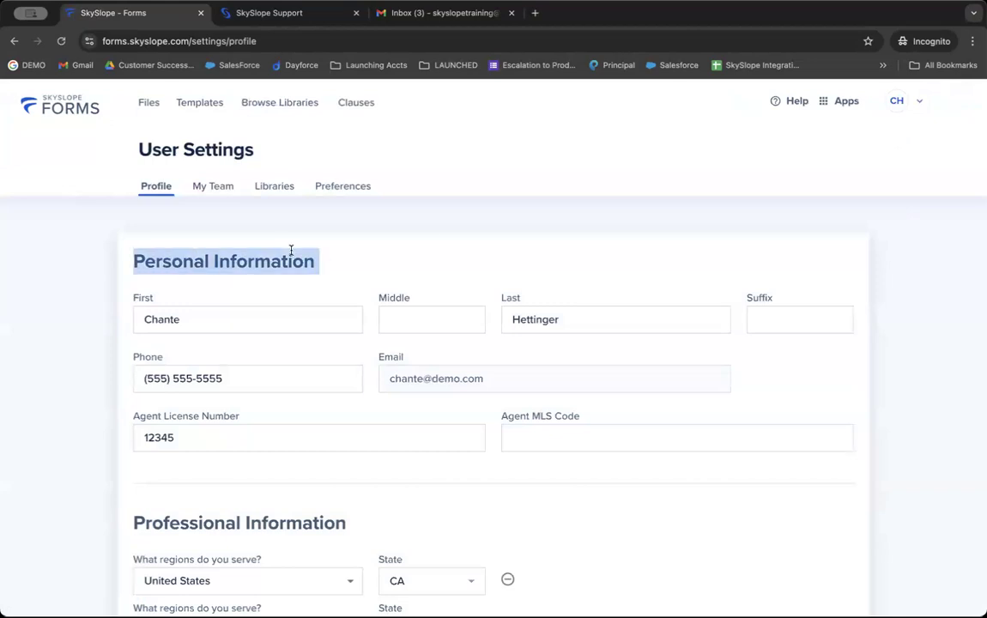
{"action": "scroll", "coordinate": [291, 250], "scroll_direction": "down", "scroll_amount": 1}
{"action": "scroll", "coordinate": [291, 249], "scroll_direction": "down", "scroll_amount": 2}
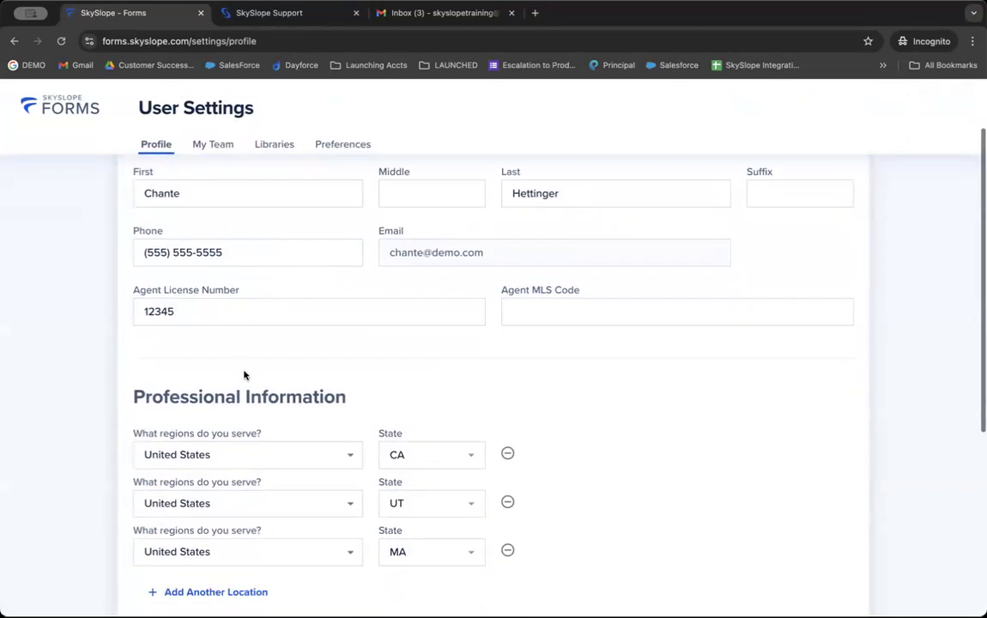
{"action": "triple_click", "coordinate": [261, 394]}
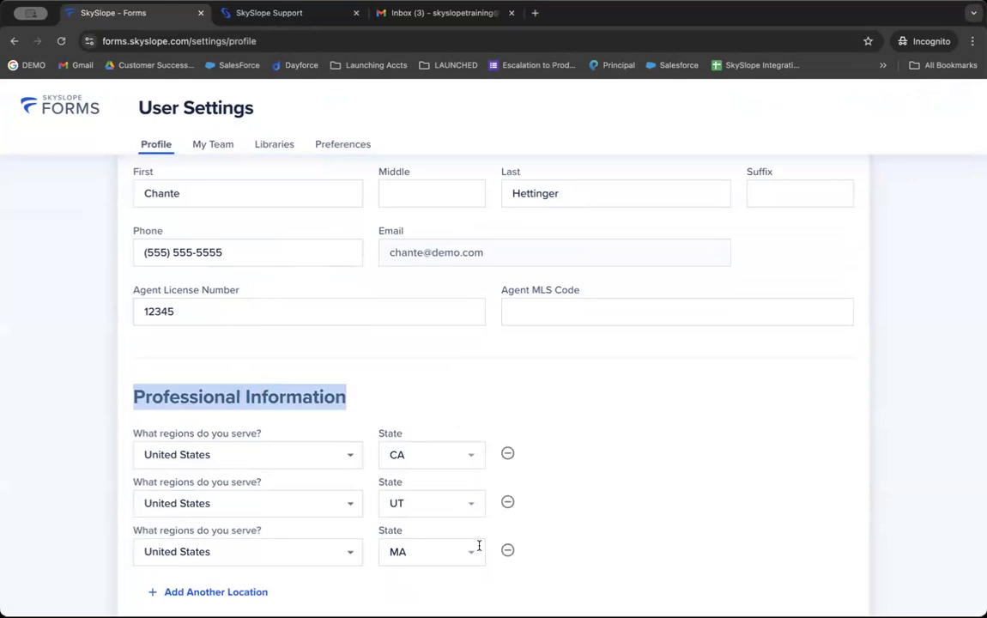
{"action": "scroll", "coordinate": [443, 557], "scroll_direction": "down", "scroll_amount": 5}
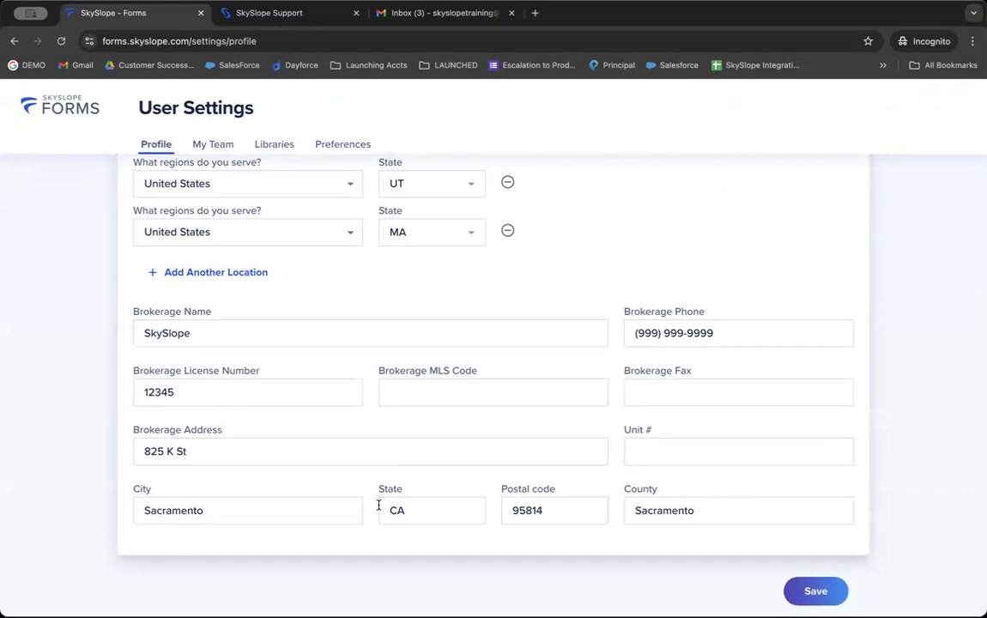
{"action": "scroll", "coordinate": [292, 373], "scroll_direction": "up", "scroll_amount": 4}
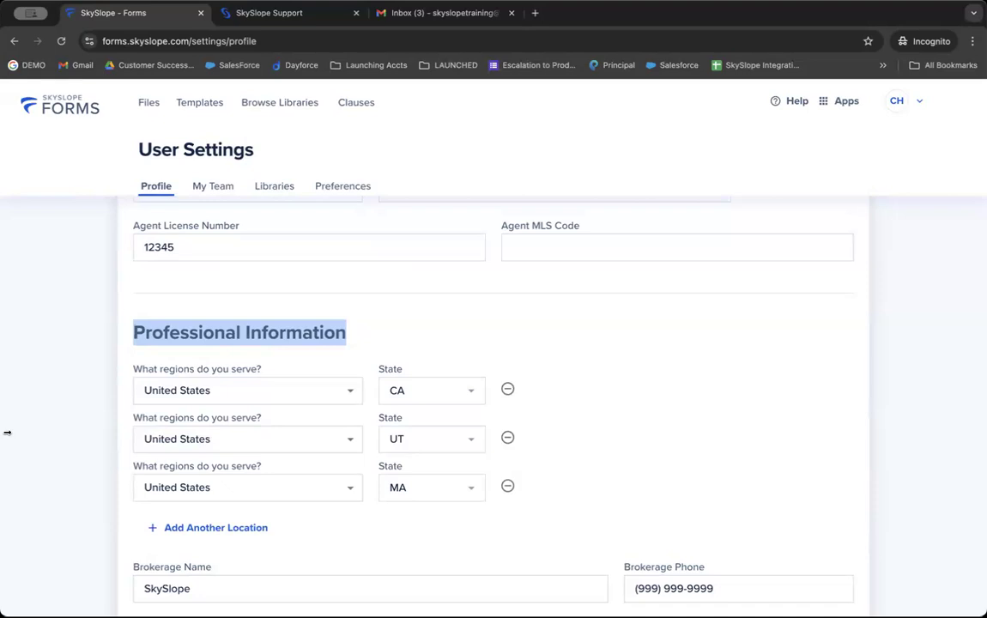
{"action": "scroll", "coordinate": [260, 427], "scroll_direction": "down", "scroll_amount": 3}
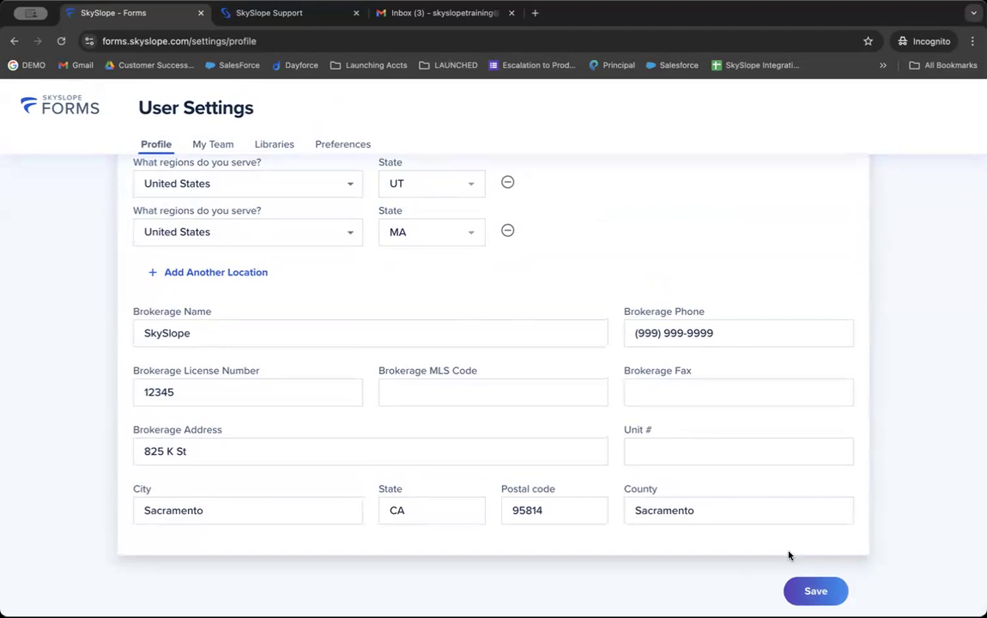
{"action": "left_click", "coordinate": [275, 146]}
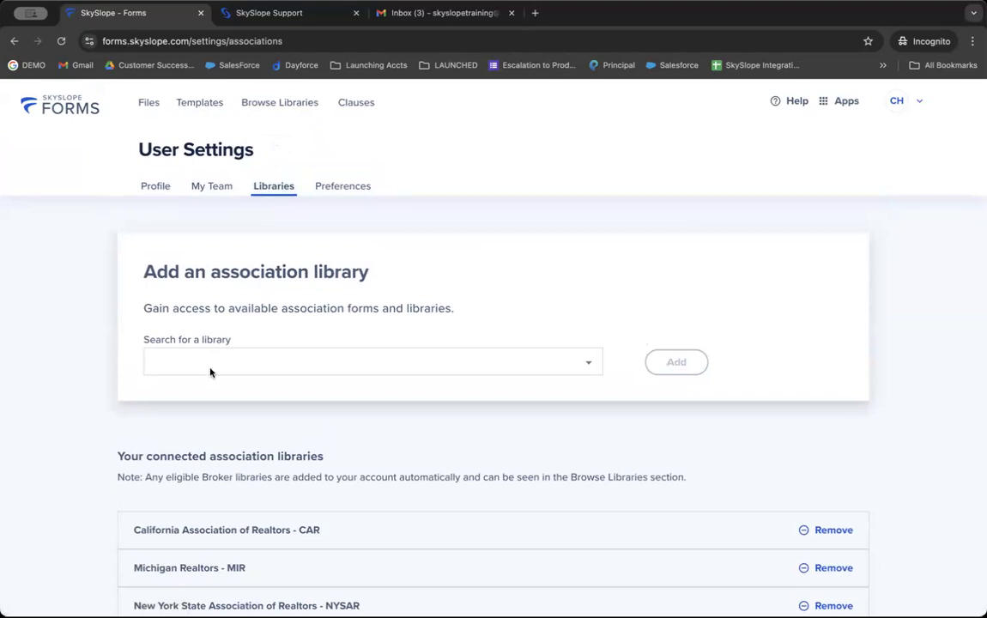
Step: Search the association libraries for 'Michi' without adding one, then return to the Files list
{"action": "double_click", "coordinate": [144, 570]}
{"action": "left_click", "coordinate": [144, 570]}
{"action": "scroll", "coordinate": [214, 429], "scroll_direction": "down", "scroll_amount": 3}
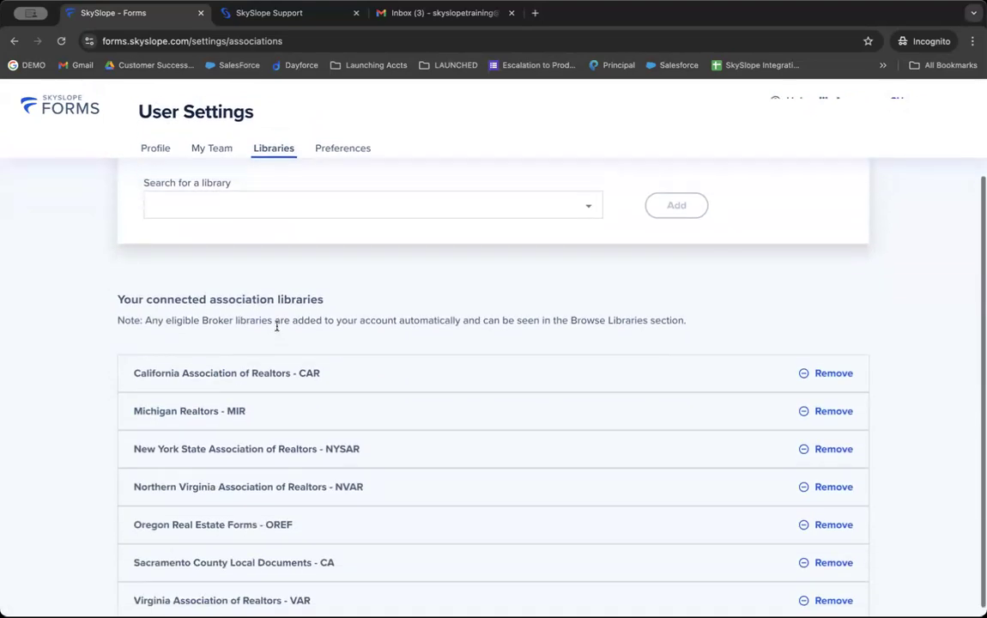
{"action": "left_click", "coordinate": [260, 216]}
{"action": "type", "text": "Michi"}
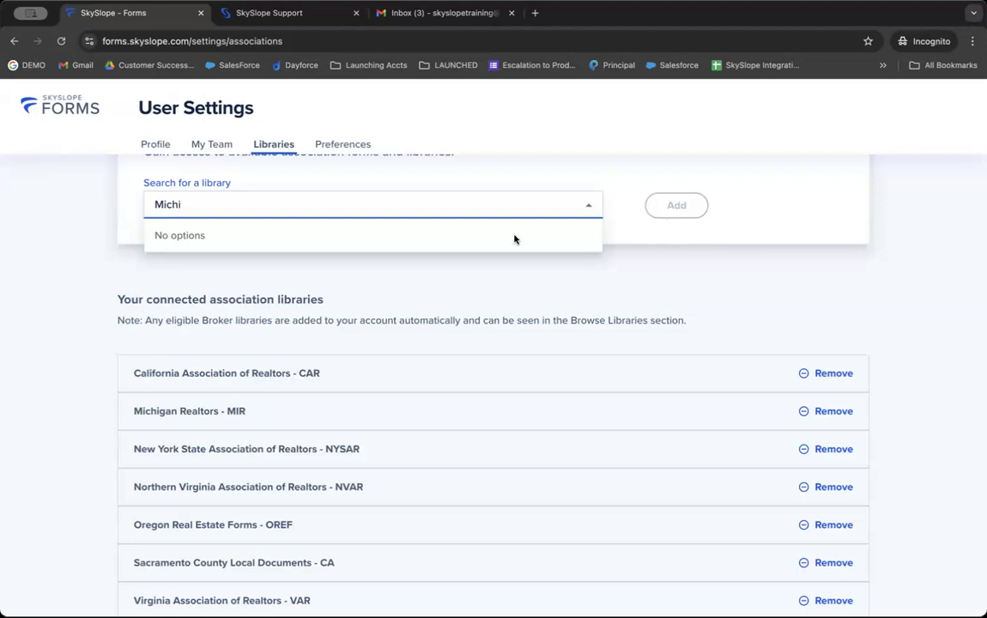
{"action": "triple_click", "coordinate": [190, 319]}
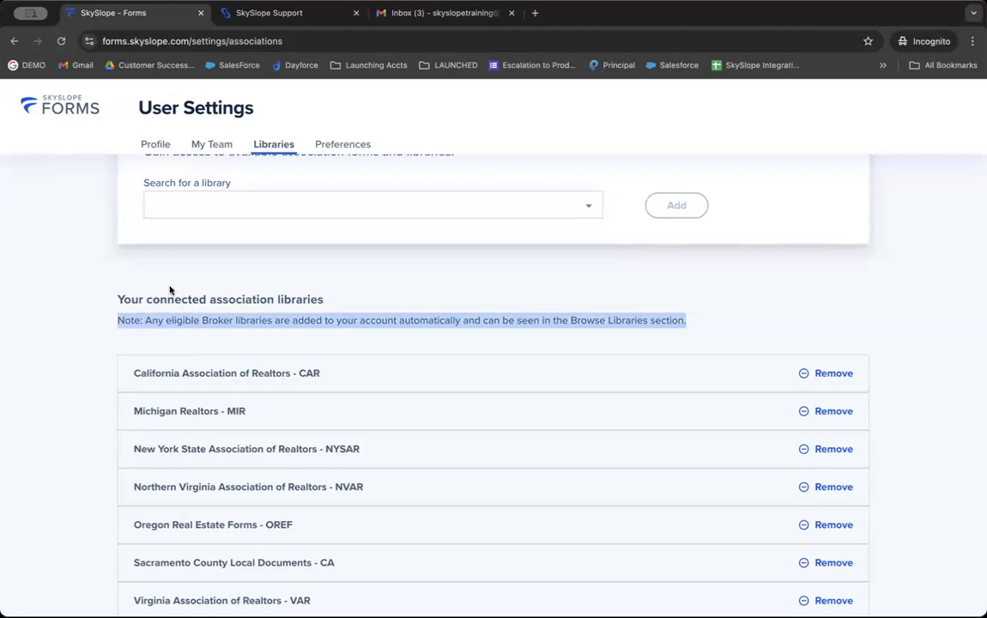
{"action": "left_click", "coordinate": [63, 105]}
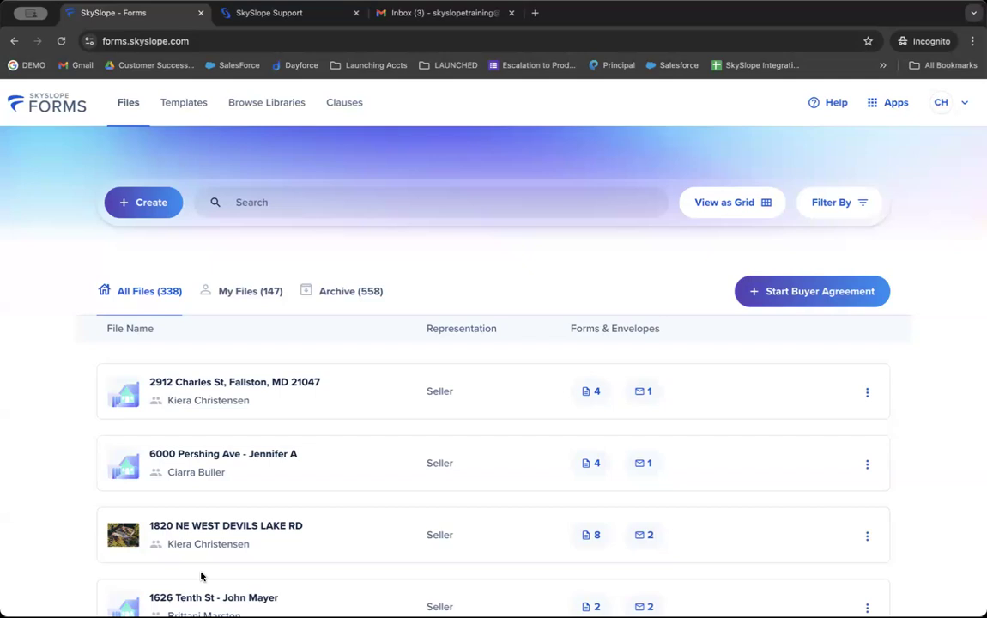
Step: Start creating a new file in SkySlope Forms
{"action": "left_click", "coordinate": [143, 201]}
{"action": "scroll", "coordinate": [143, 199], "scroll_direction": "down", "scroll_amount": 5}
{"action": "scroll", "coordinate": [147, 214], "scroll_direction": "up", "scroll_amount": 2}
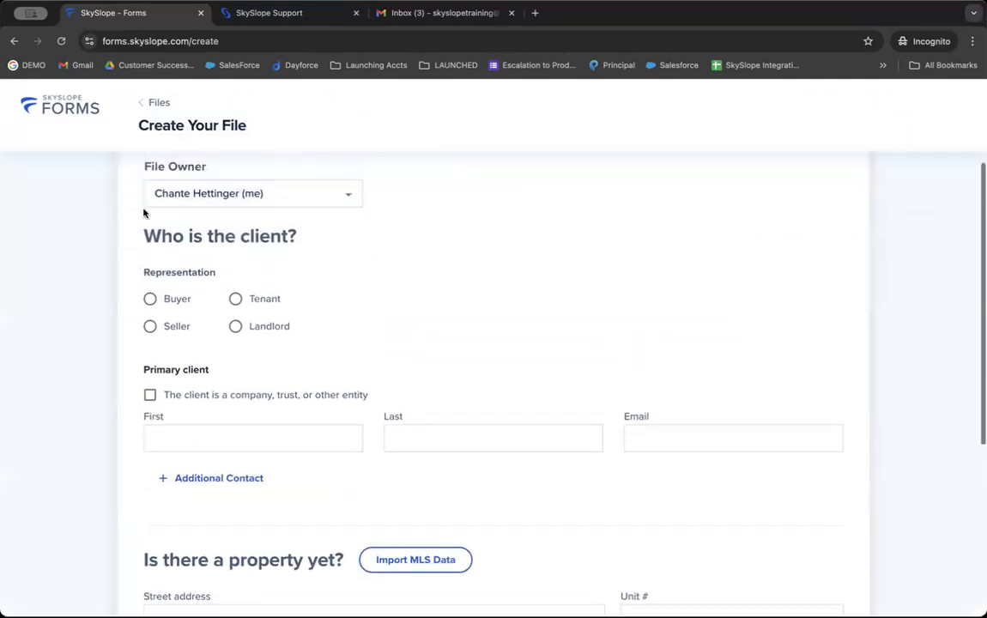
{"action": "scroll", "coordinate": [144, 213], "scroll_direction": "down", "scroll_amount": 1}
{"action": "double_click", "coordinate": [158, 195]}
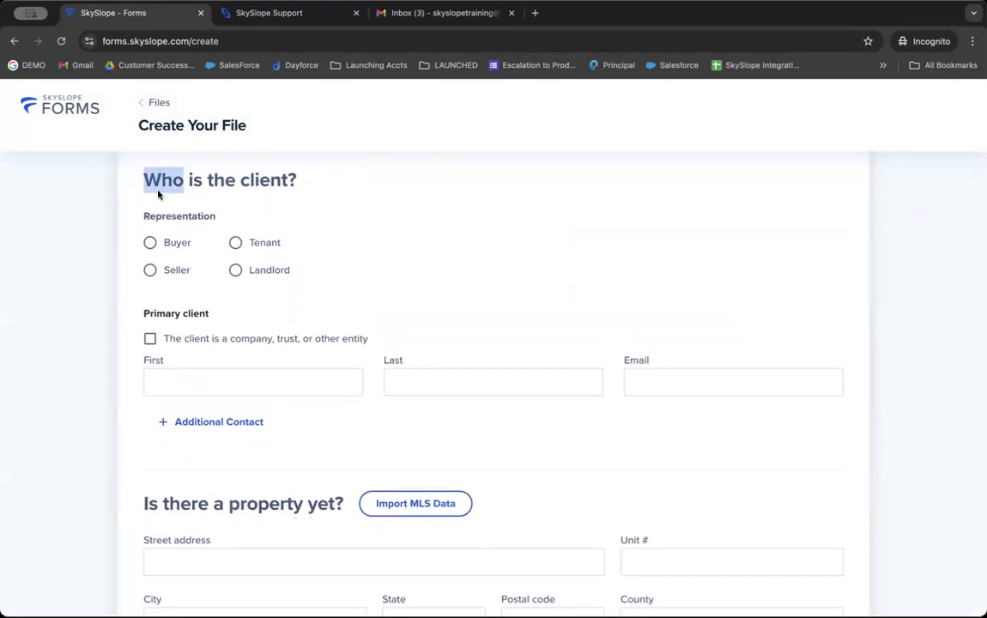
Step: Add the client as a Seller with their first name, last name and e-mail
{"action": "left_click", "coordinate": [150, 270]}
{"action": "left_click", "coordinate": [174, 379]}
{"action": "key", "text": "Tab"}
{"action": "key", "text": "Tab"}
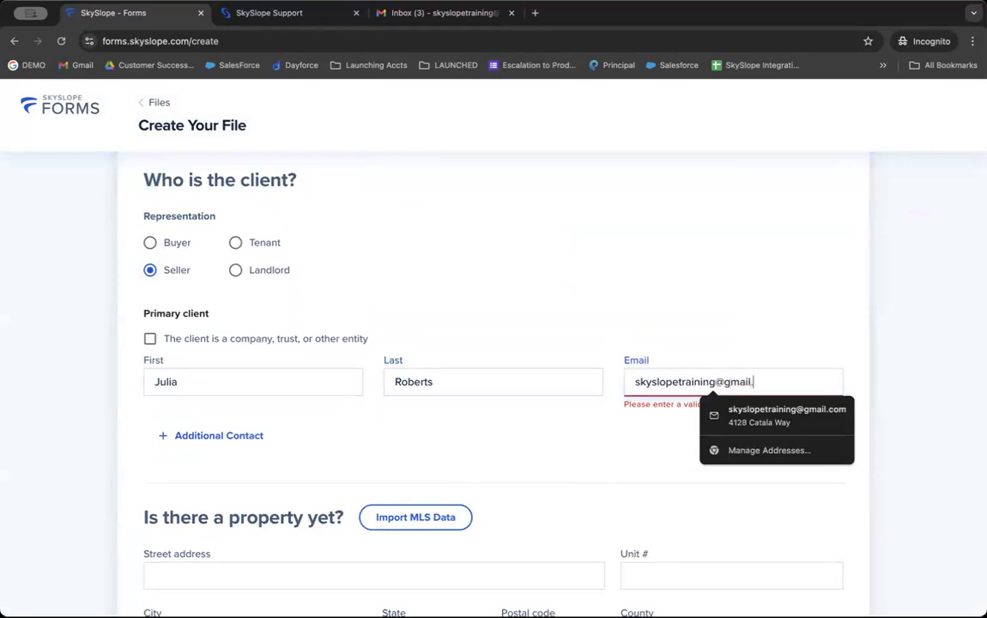
{"action": "scroll", "coordinate": [206, 442], "scroll_direction": "down", "scroll_amount": 3}
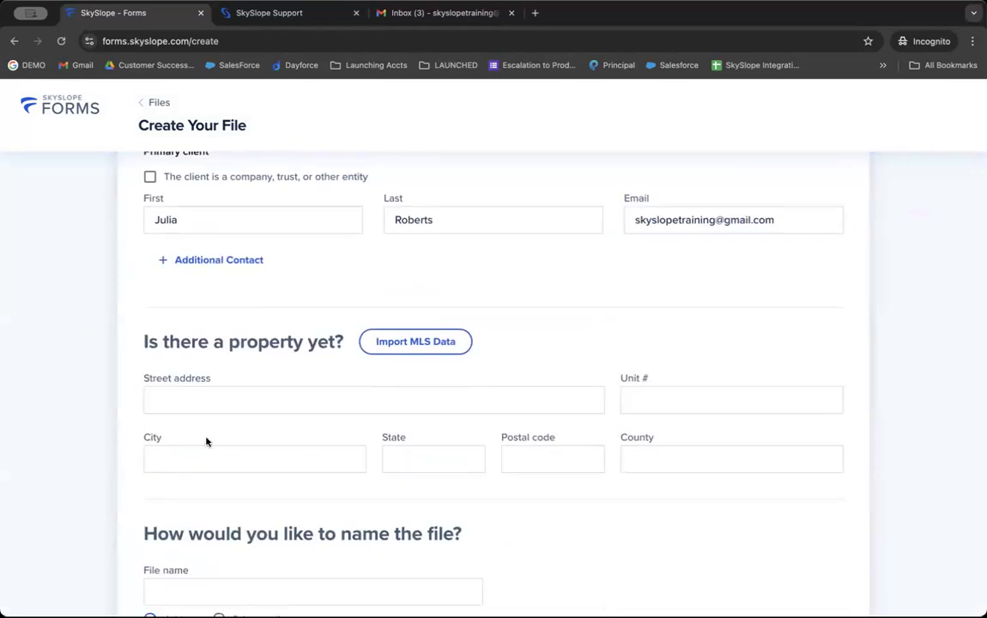
{"action": "left_click", "coordinate": [240, 409]}
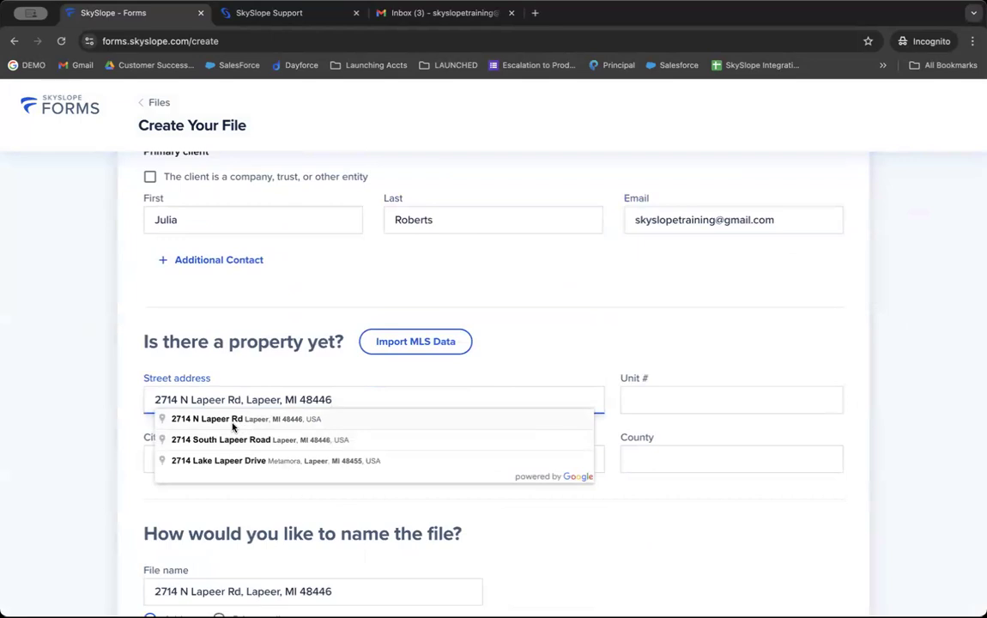
{"action": "left_click", "coordinate": [233, 422]}
{"action": "scroll", "coordinate": [232, 434], "scroll_direction": "down", "scroll_amount": 1}
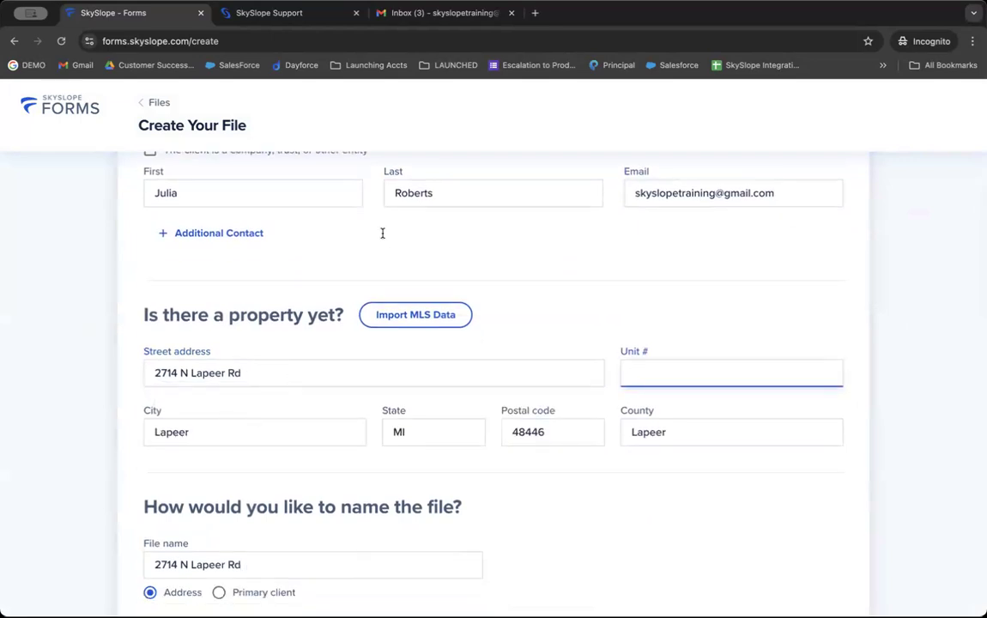
{"action": "scroll", "coordinate": [242, 368], "scroll_direction": "down", "scroll_amount": 5}
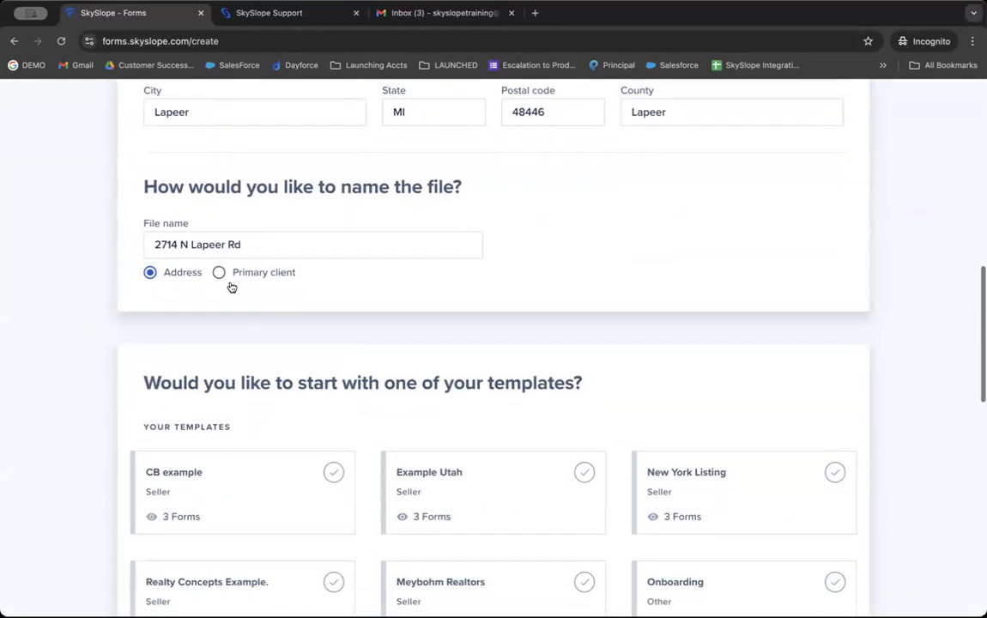
Step: Try other file-name options, then keep the file named by the property address
{"action": "double_click", "coordinate": [249, 189]}
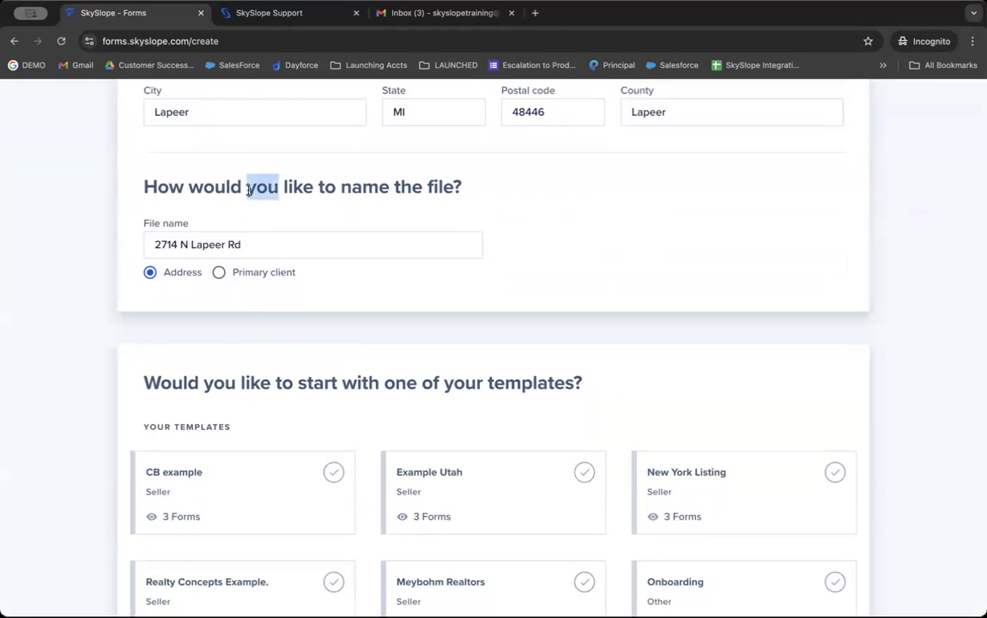
{"action": "triple_click", "coordinate": [248, 189]}
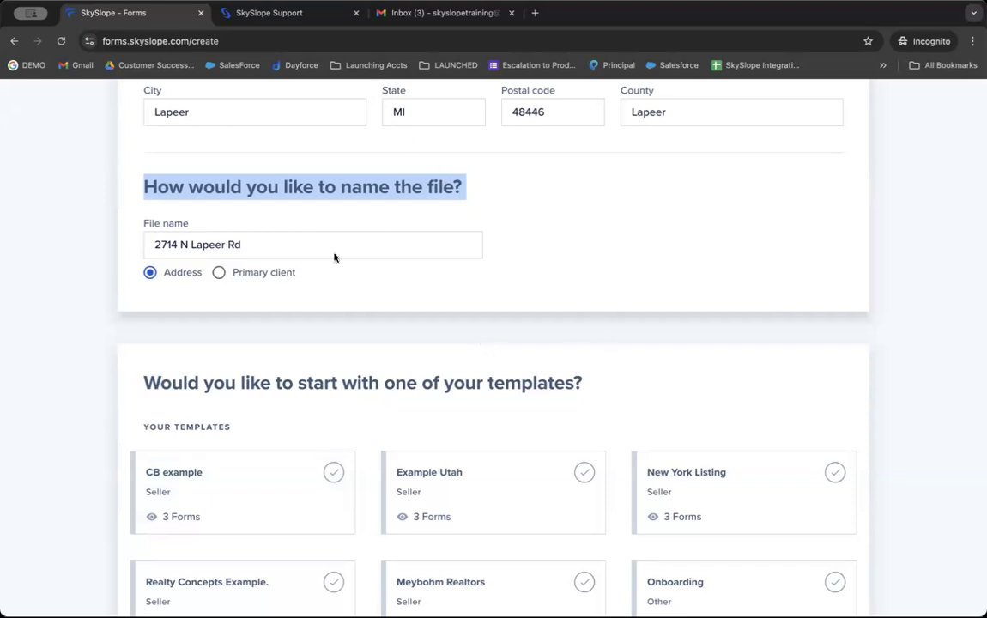
{"action": "left_click", "coordinate": [250, 273]}
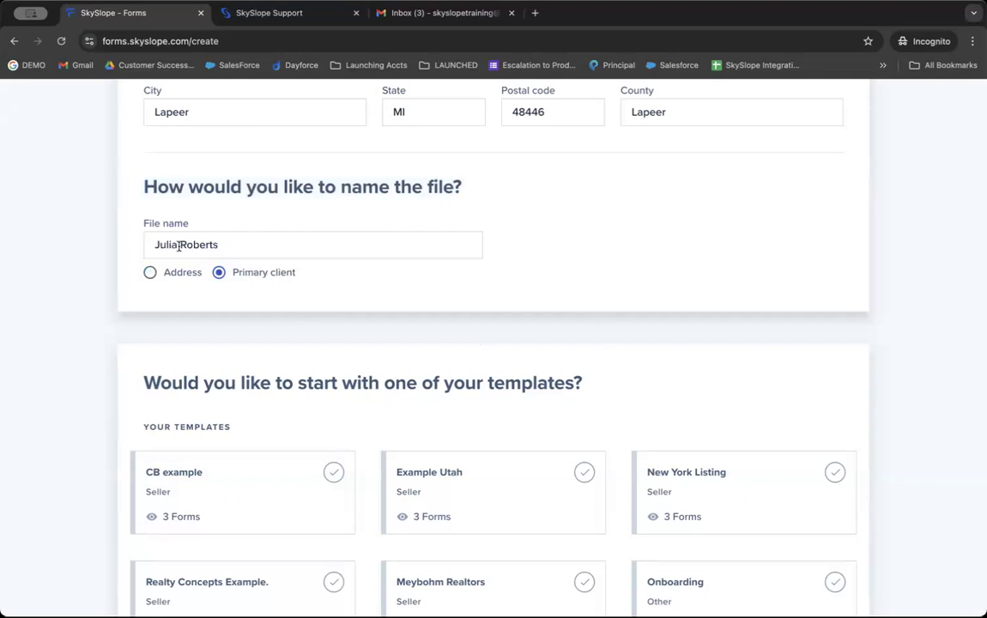
{"action": "left_click", "coordinate": [151, 272]}
{"action": "left_click", "coordinate": [288, 245]}
{"action": "type", "text": "-Julia"}
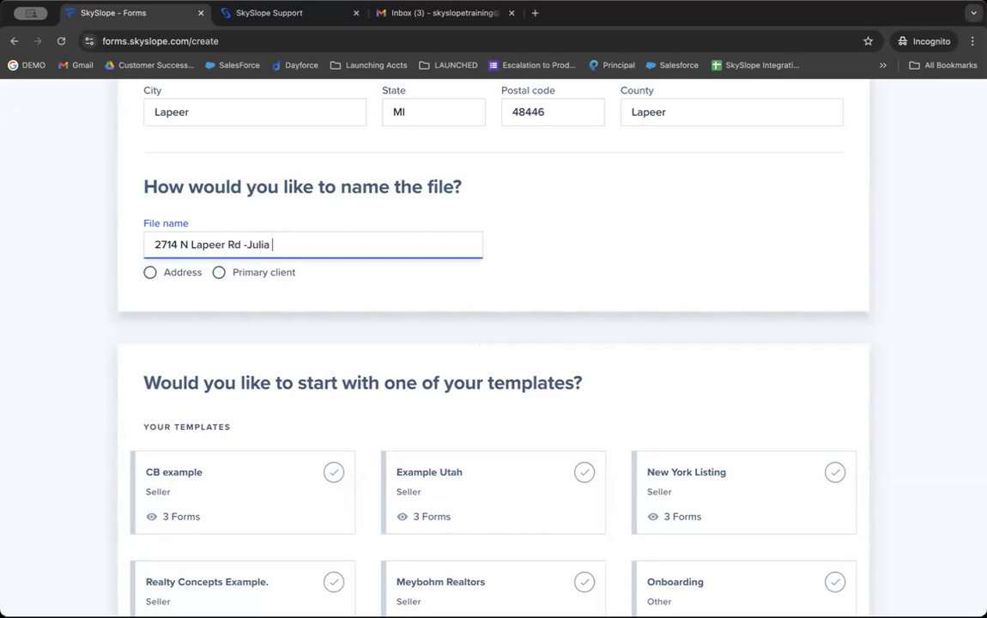
{"action": "key", "text": "BackSpace"}
{"action": "key", "text": "BackSpace"}
{"action": "key", "text": "BackSpace"}
{"action": "key", "text": "BackSpace"}
{"action": "key", "text": "BackSpace"}
{"action": "key", "text": "BackSpace"}
{"action": "key", "text": "BackSpace"}
{"action": "left_click", "coordinate": [174, 273]}
Step: Scroll down to the Brokerage Templates section
{"action": "scroll", "coordinate": [174, 273], "scroll_direction": "down", "scroll_amount": 2}
{"action": "scroll", "coordinate": [174, 275], "scroll_direction": "down", "scroll_amount": 3}
{"action": "scroll", "coordinate": [174, 280], "scroll_direction": "up", "scroll_amount": 2}
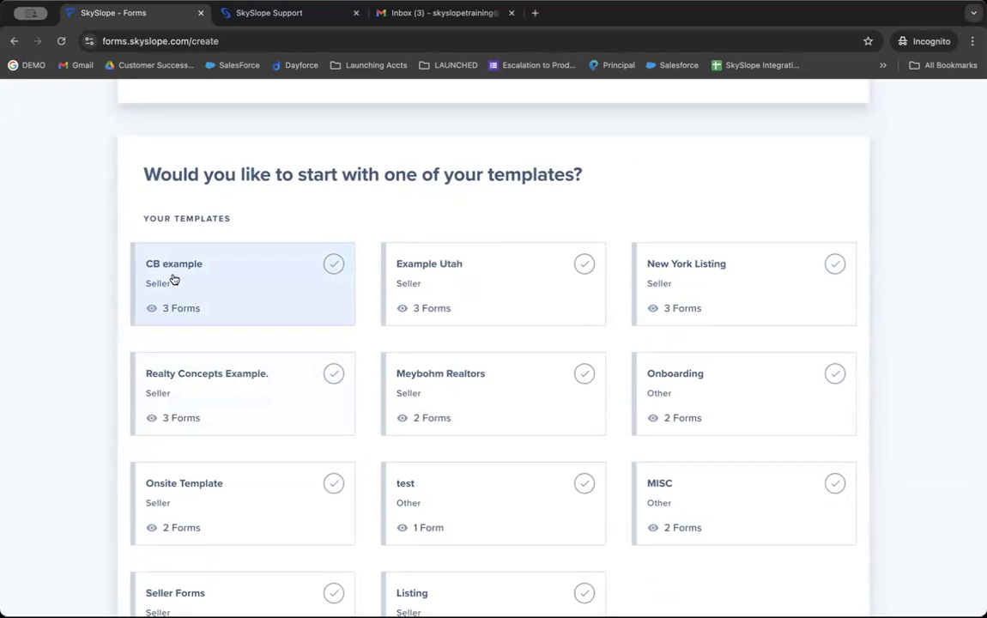
{"action": "scroll", "coordinate": [174, 279], "scroll_direction": "down", "scroll_amount": 5}
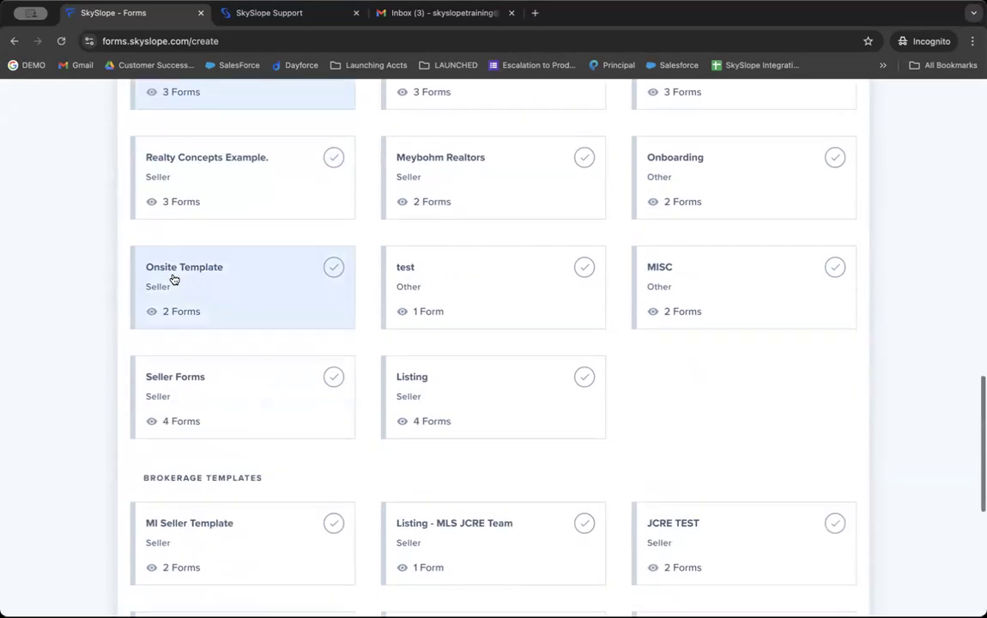
{"action": "double_click", "coordinate": [176, 262]}
{"action": "left_click", "coordinate": [176, 262]}
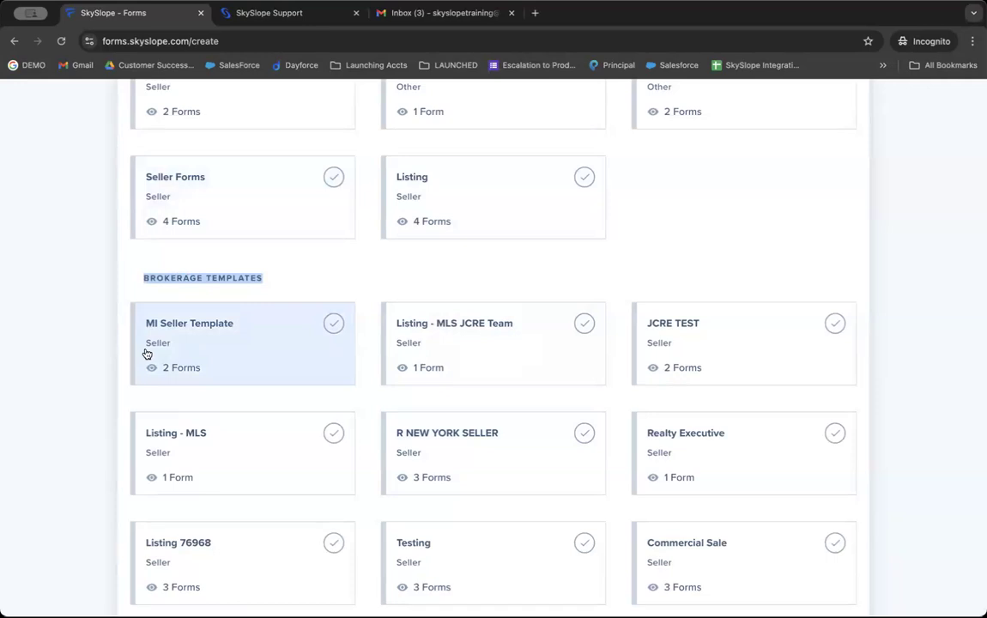
Step: Select the MI Seller Template and create the file
{"action": "scroll", "coordinate": [147, 353], "scroll_direction": "up", "scroll_amount": 10}
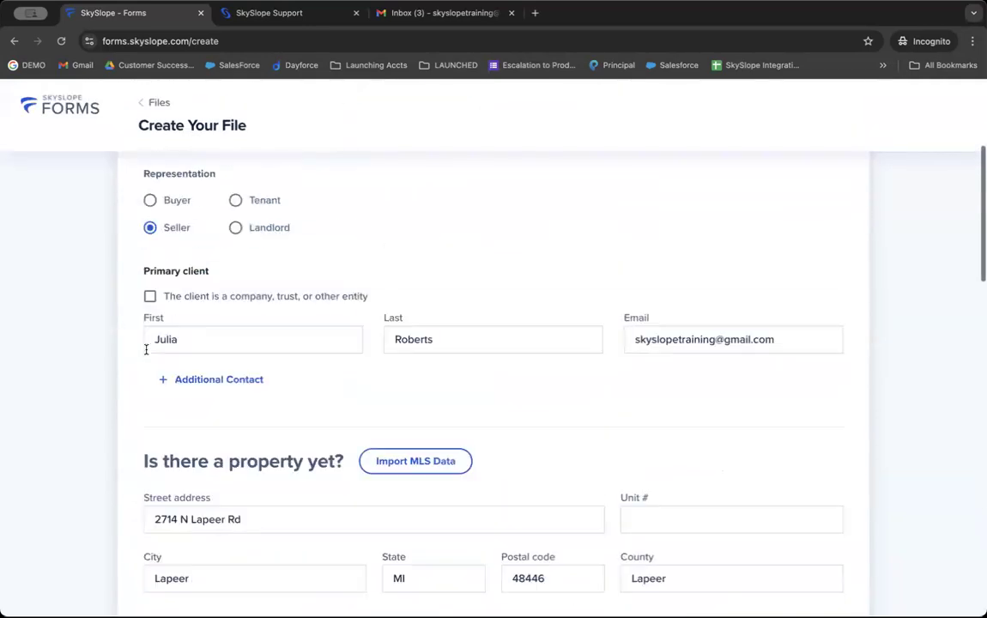
{"action": "scroll", "coordinate": [147, 352], "scroll_direction": "down", "scroll_amount": 1}
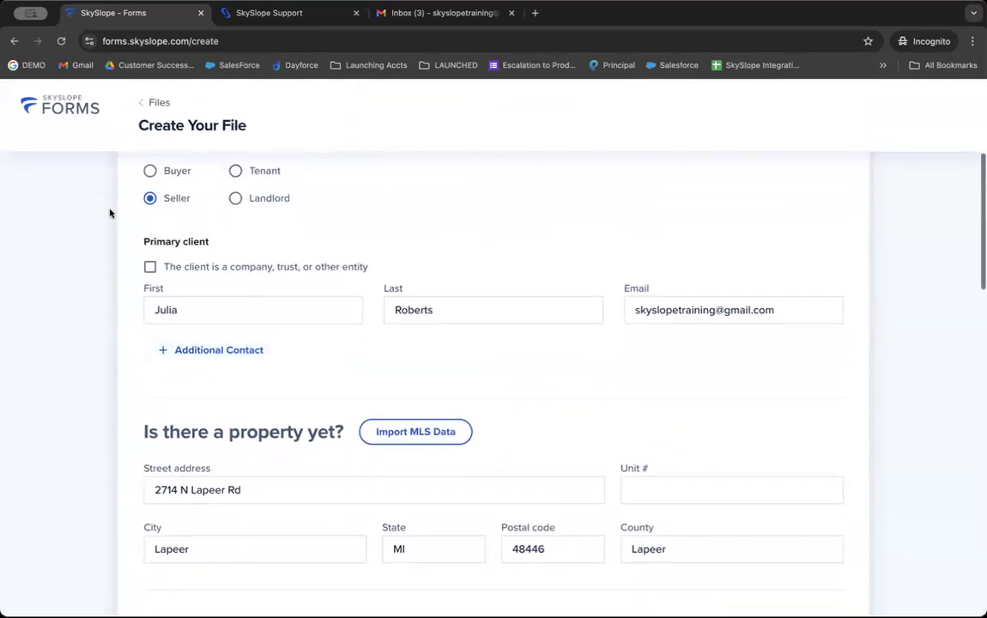
{"action": "scroll", "coordinate": [162, 175], "scroll_direction": "down", "scroll_amount": 10}
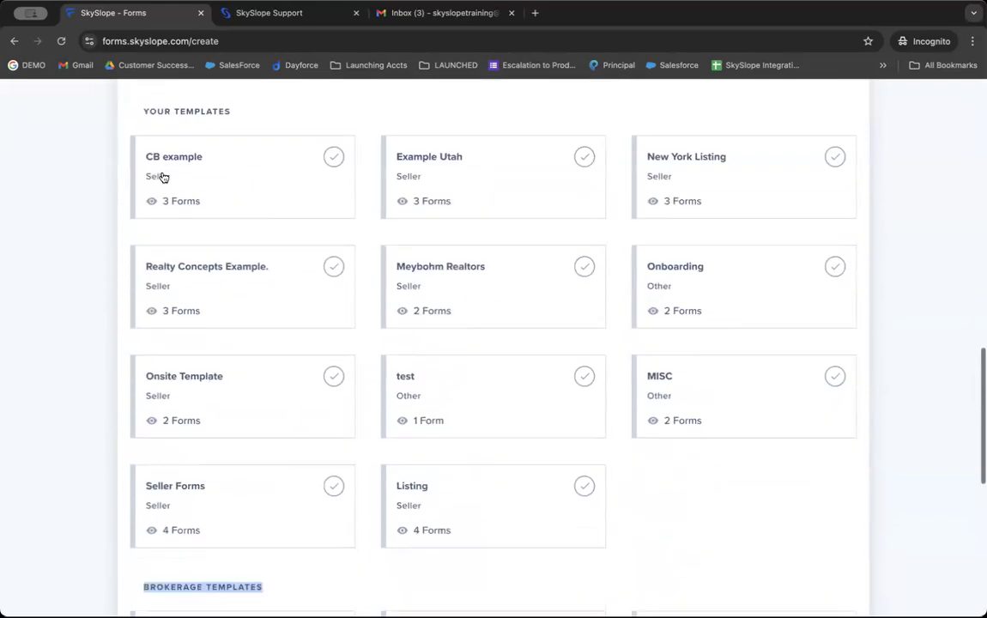
{"action": "scroll", "coordinate": [161, 174], "scroll_direction": "down", "scroll_amount": 2}
{"action": "scroll", "coordinate": [160, 175], "scroll_direction": "up", "scroll_amount": 1}
{"action": "scroll", "coordinate": [163, 175], "scroll_direction": "down", "scroll_amount": 5}
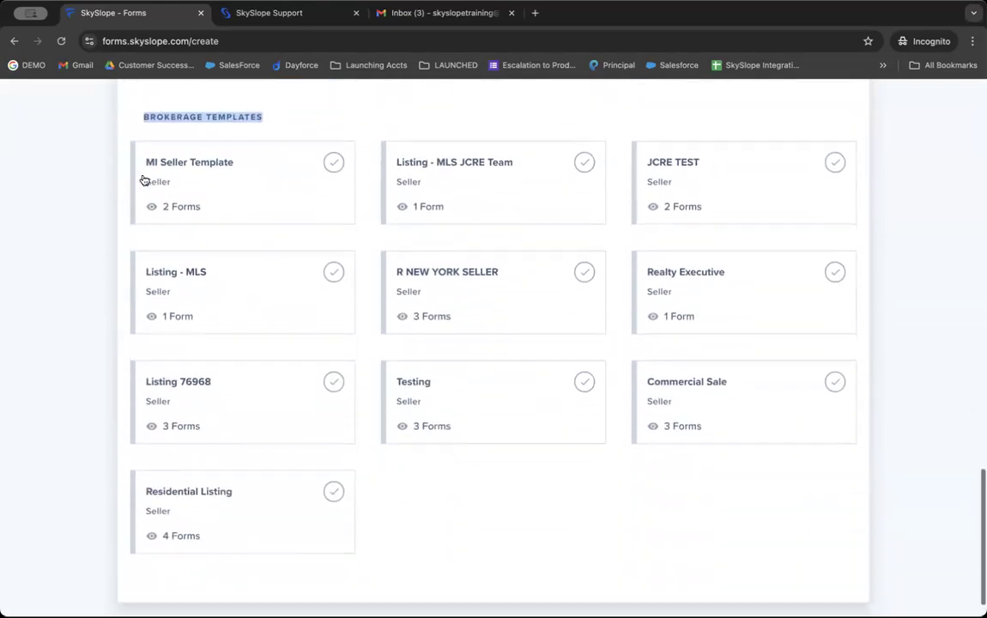
{"action": "scroll", "coordinate": [145, 180], "scroll_direction": "down", "scroll_amount": 1}
{"action": "left_click", "coordinate": [218, 139]}
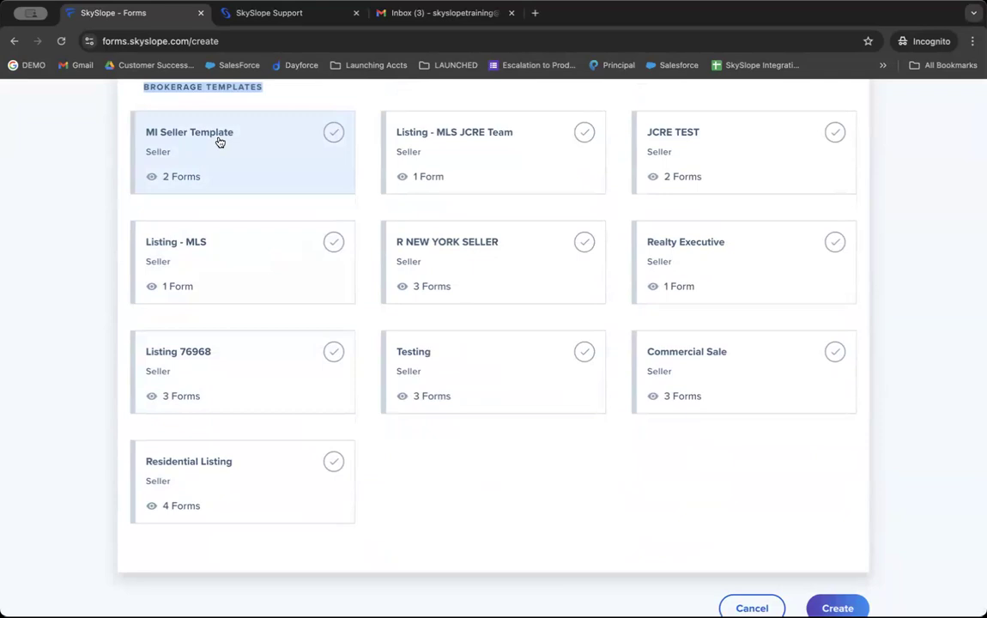
{"action": "left_click", "coordinate": [220, 141]}
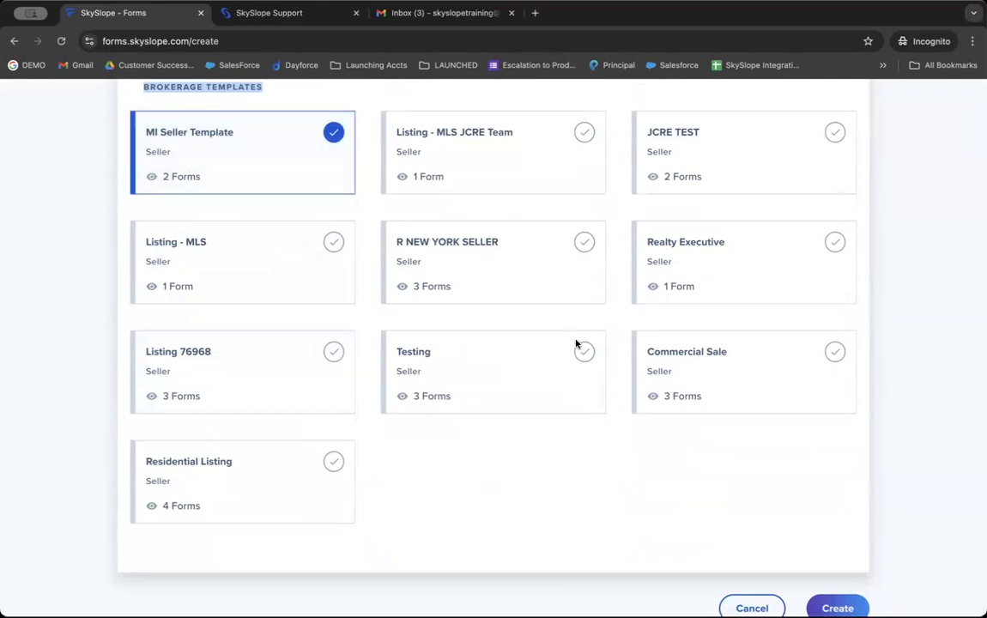
{"action": "scroll", "coordinate": [876, 520], "scroll_direction": "down", "scroll_amount": 1}
{"action": "left_click", "coordinate": [824, 597]}
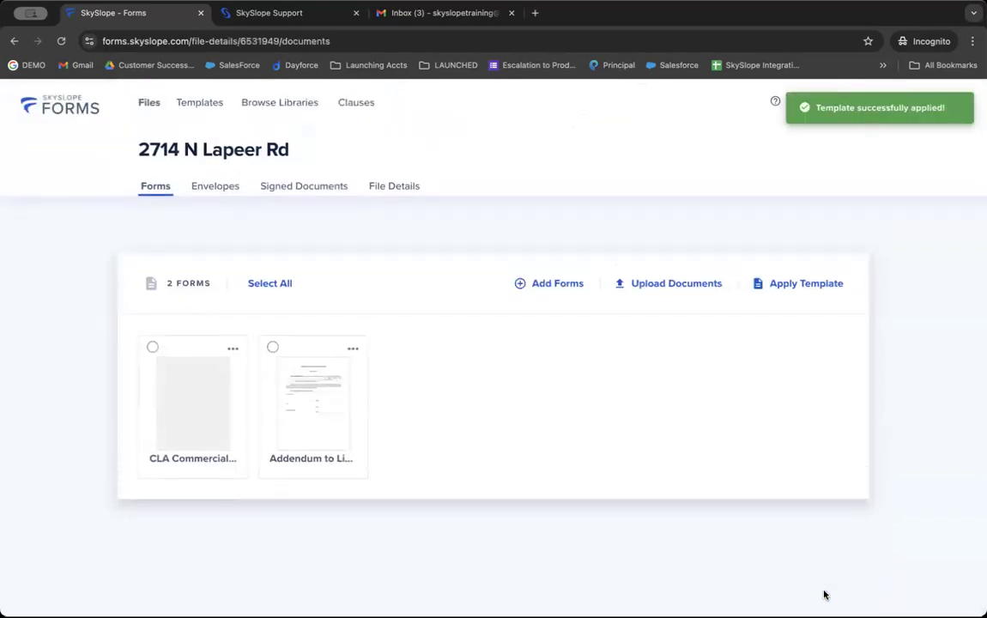
Step: Open the CLA Commercial form, dismiss the save prompt, and review its prefilled broker and property fields
{"action": "triple_click", "coordinate": [200, 142]}
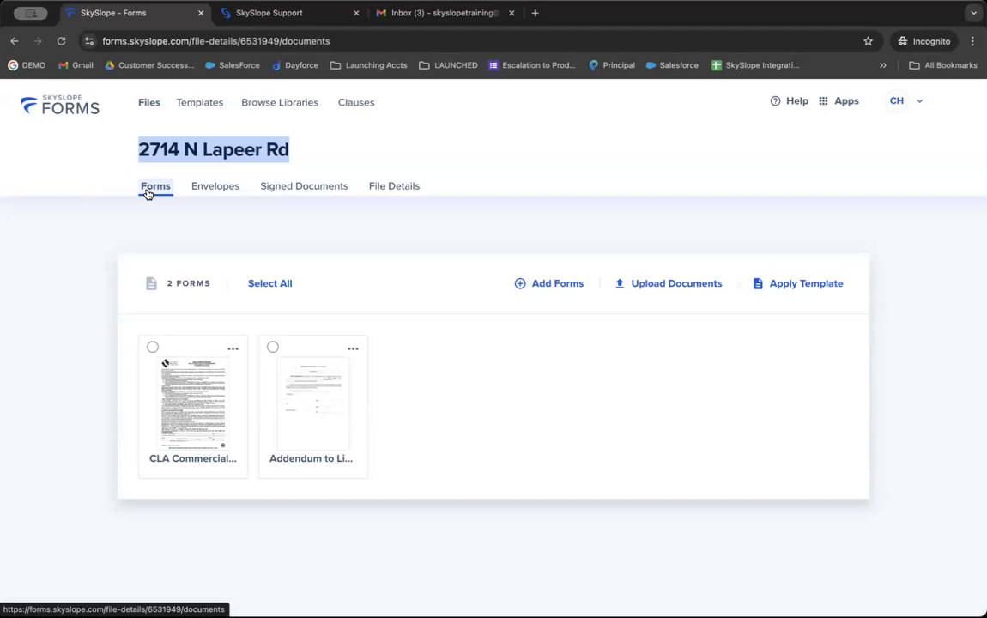
{"action": "left_click", "coordinate": [169, 397]}
{"action": "scroll", "coordinate": [277, 414], "scroll_direction": "left", "scroll_amount": 5}
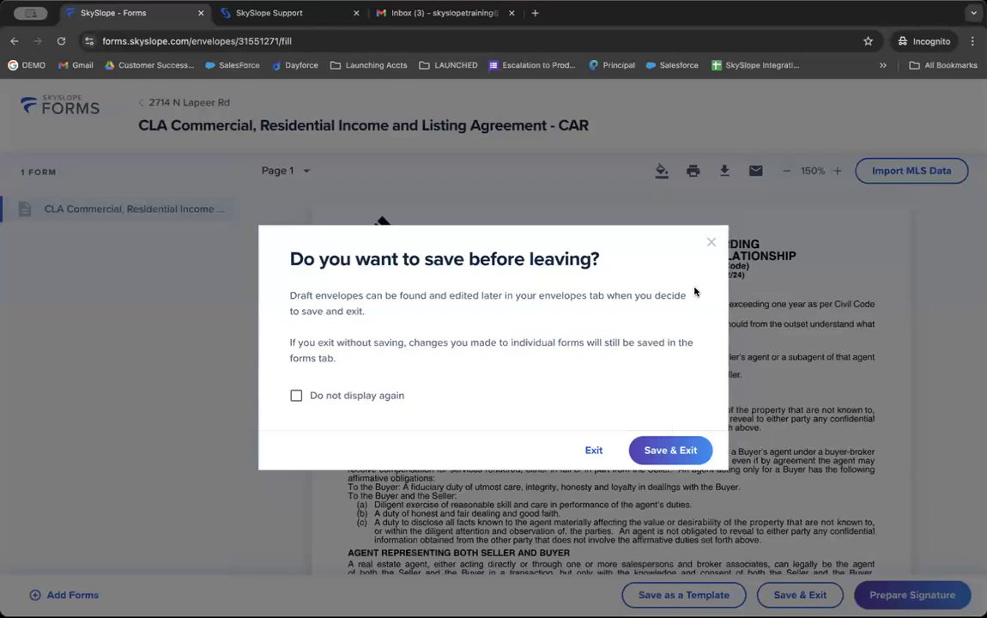
{"action": "left_click", "coordinate": [711, 244]}
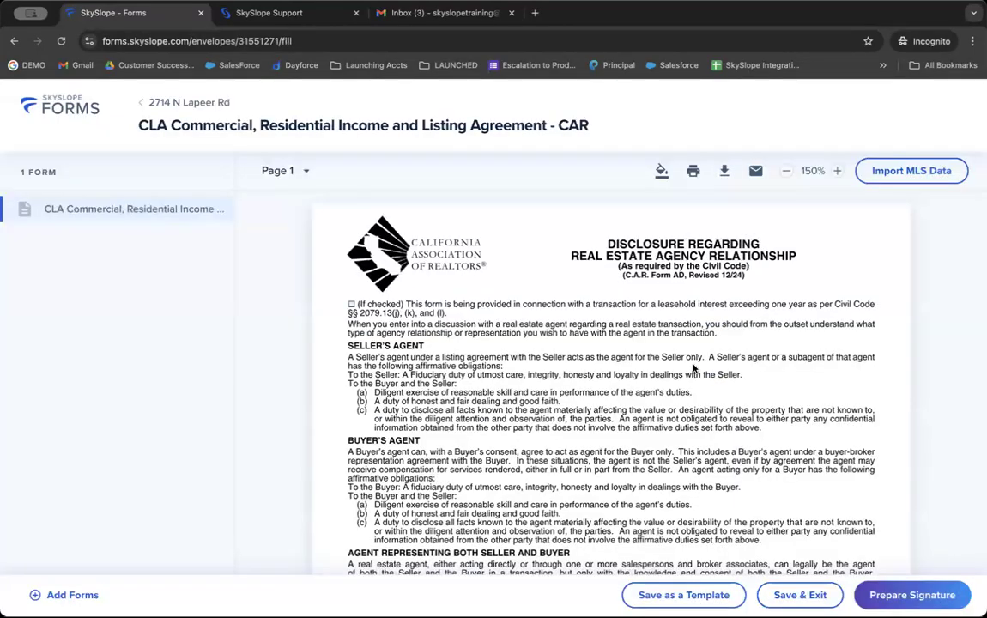
{"action": "scroll", "coordinate": [695, 369], "scroll_direction": "down", "scroll_amount": 5}
{"action": "scroll", "coordinate": [679, 396], "scroll_direction": "down", "scroll_amount": 9}
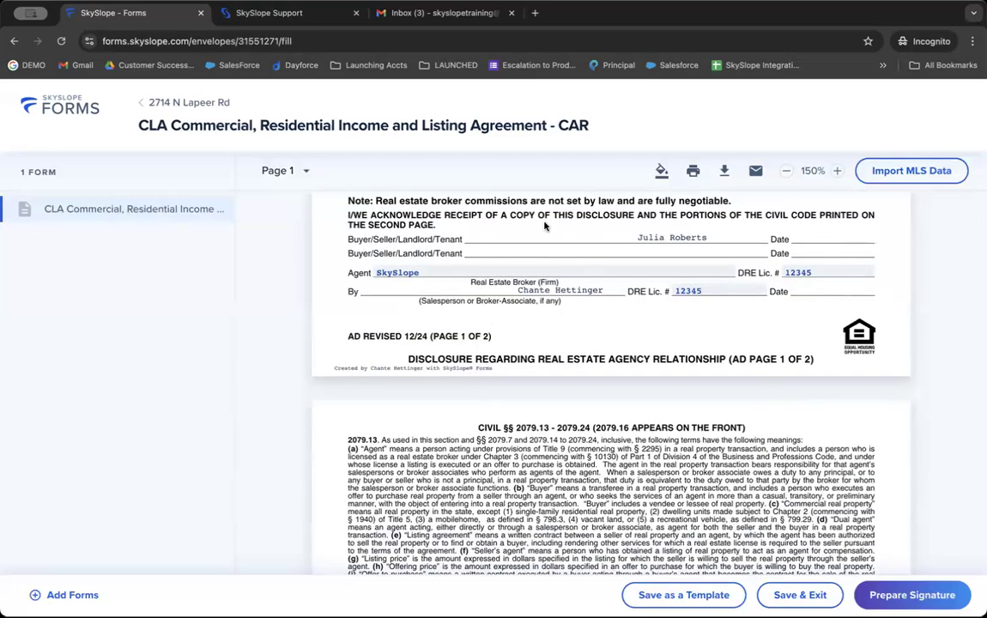
{"action": "left_click", "coordinate": [457, 273]}
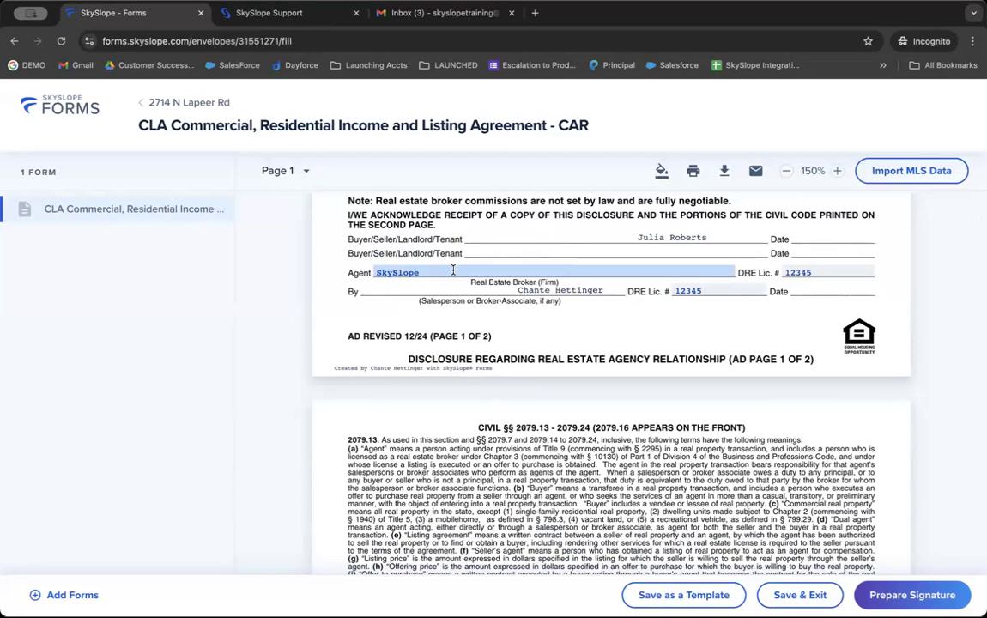
{"action": "scroll", "coordinate": [453, 271], "scroll_direction": "down", "scroll_amount": 10}
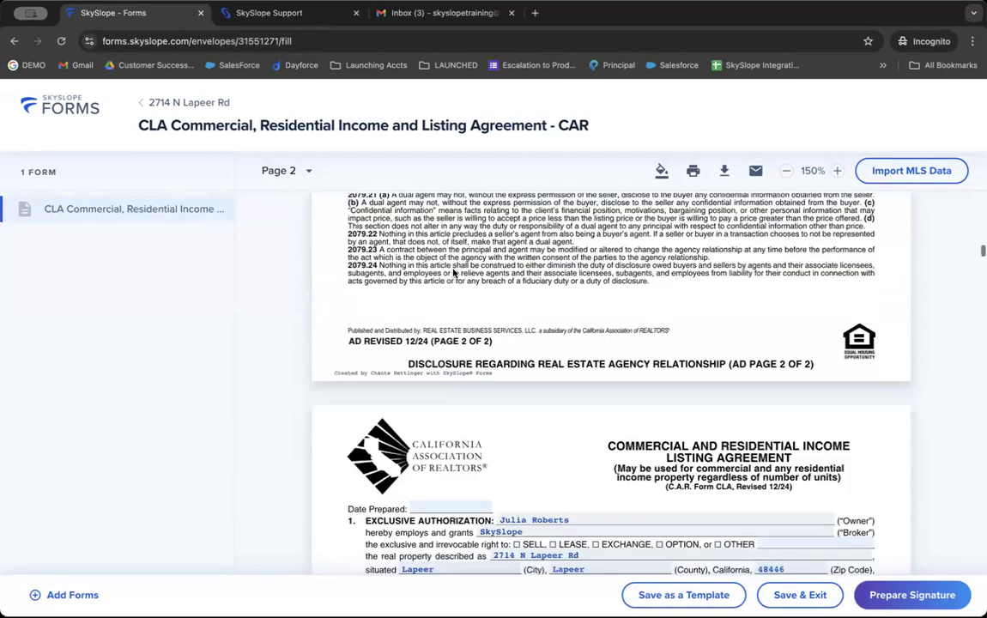
{"action": "scroll", "coordinate": [453, 271], "scroll_direction": "down", "scroll_amount": 5}
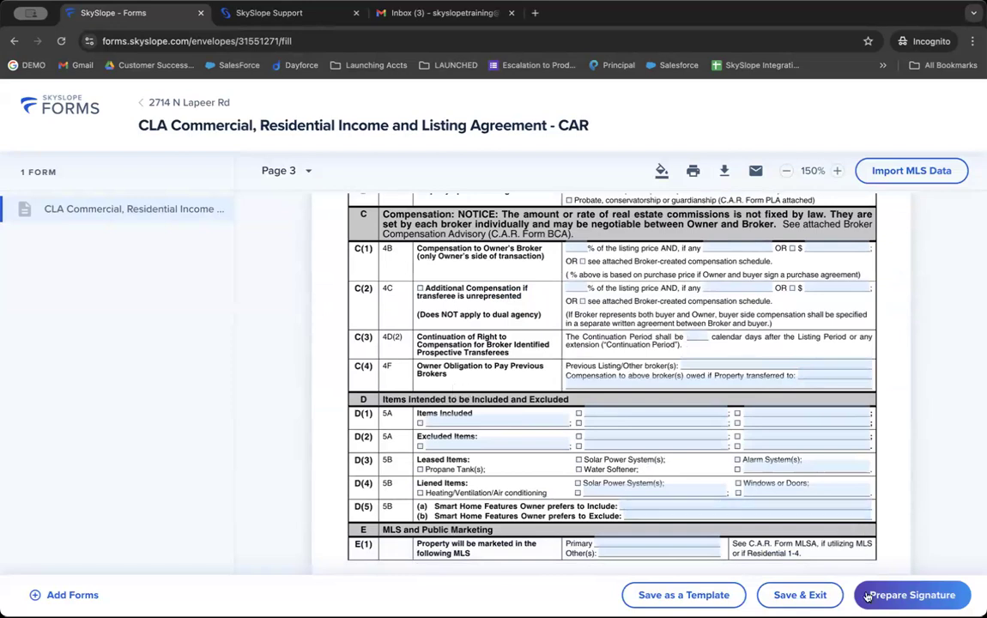
Step: Start a signature envelope named 'CLA Commercial, Listing agreement'
{"action": "left_click", "coordinate": [911, 595]}
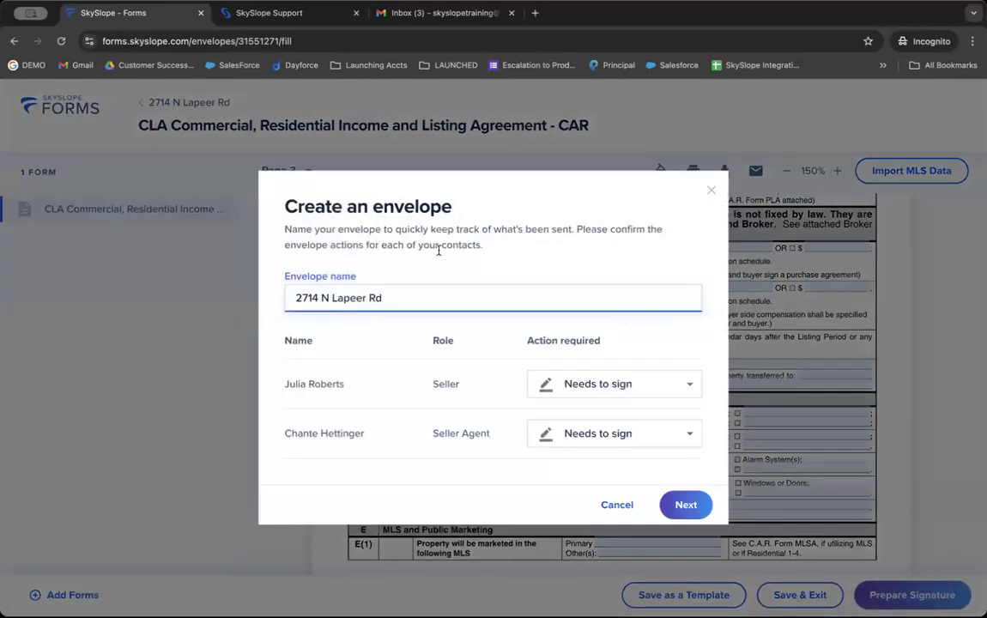
{"action": "triple_click", "coordinate": [404, 206]}
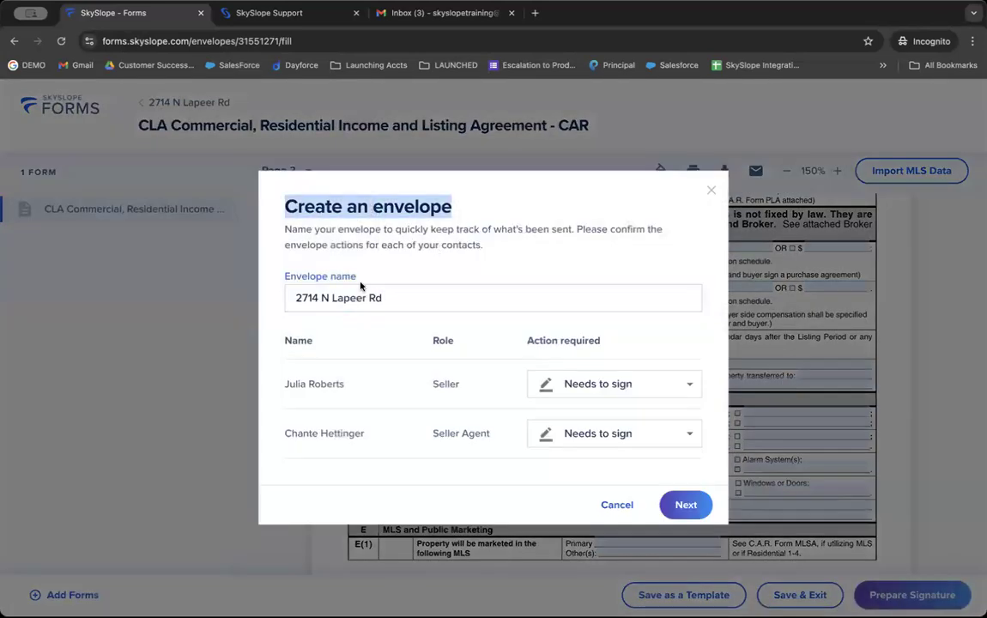
{"action": "left_click", "coordinate": [413, 296]}
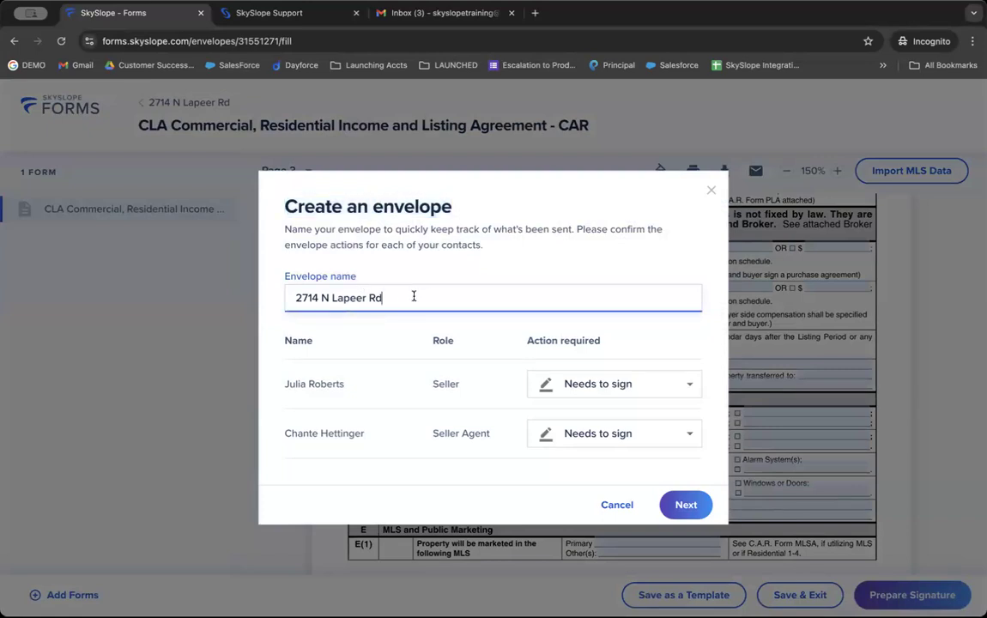
{"action": "key", "text": "super+a"}
{"action": "type", "text": "CLA Commercial, Listing agreement"}
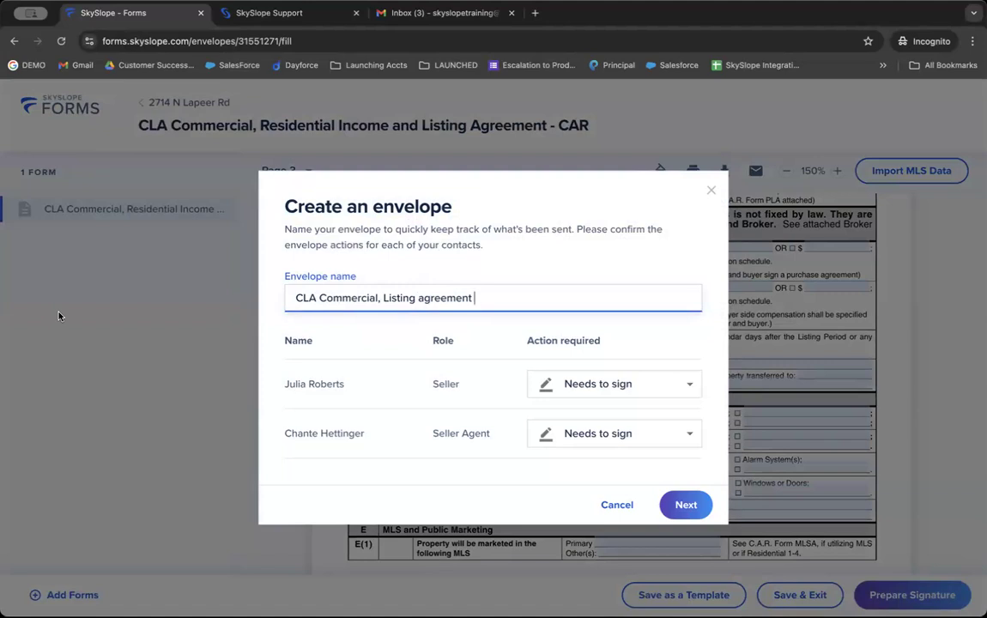
Step: Set the Seller Agent to 'Receives a copy' and create the envelope
{"action": "triple_click", "coordinate": [311, 386]}
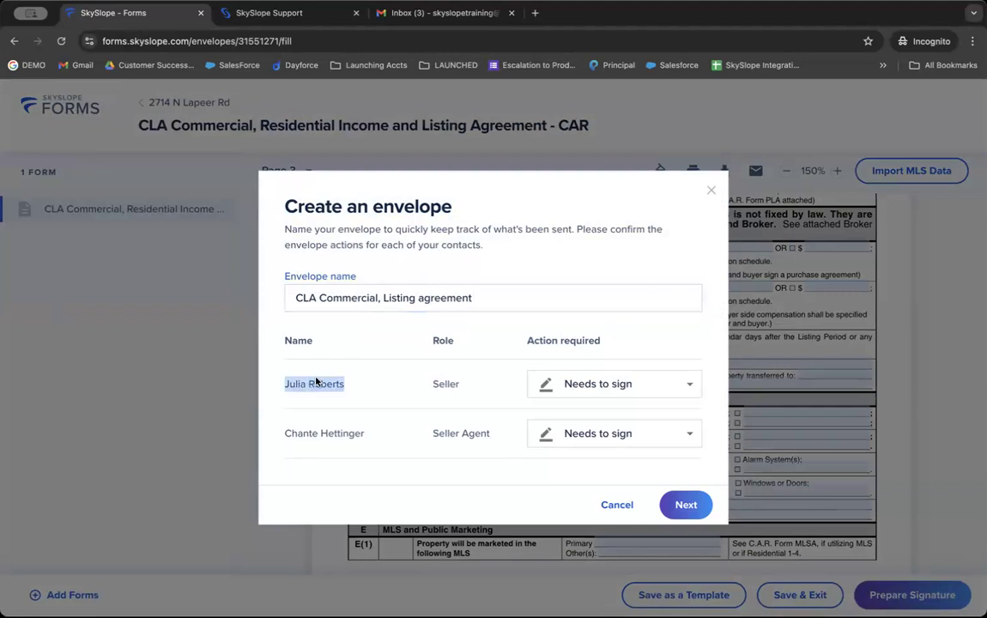
{"action": "triple_click", "coordinate": [445, 433]}
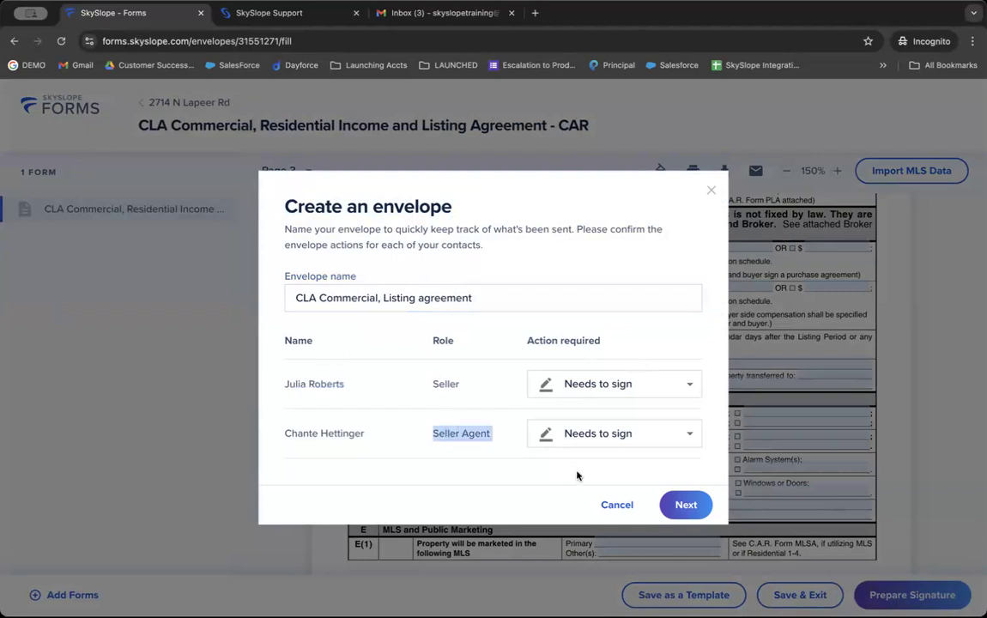
{"action": "left_click", "coordinate": [586, 434]}
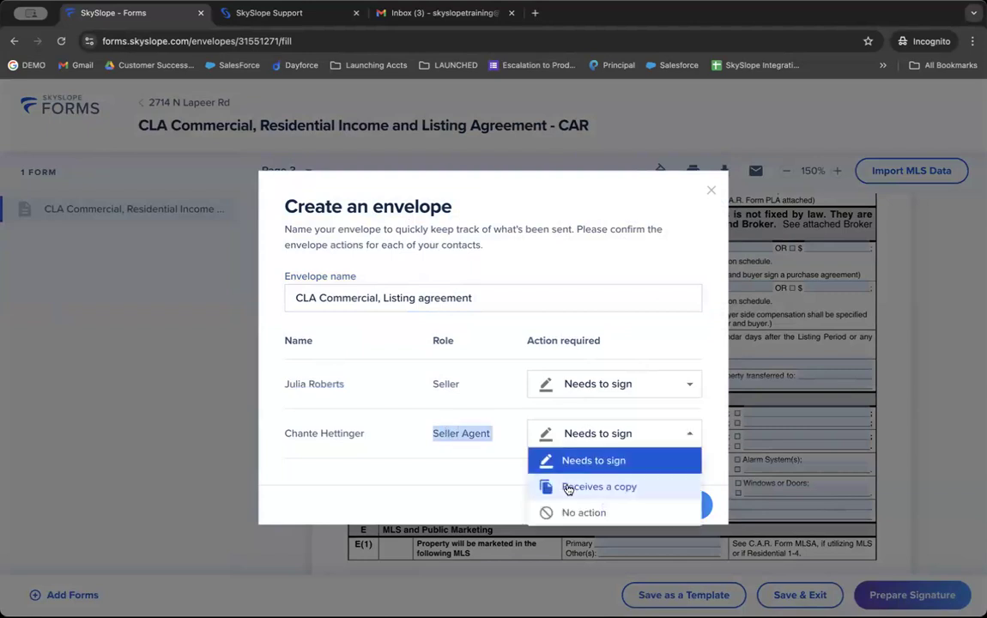
{"action": "left_click", "coordinate": [569, 487]}
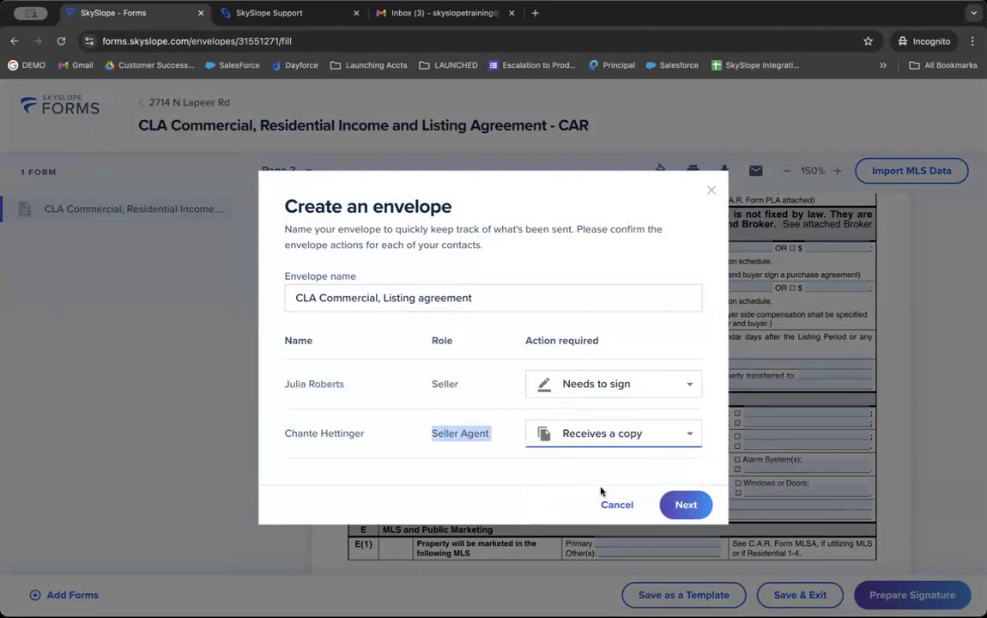
{"action": "left_click", "coordinate": [683, 504]}
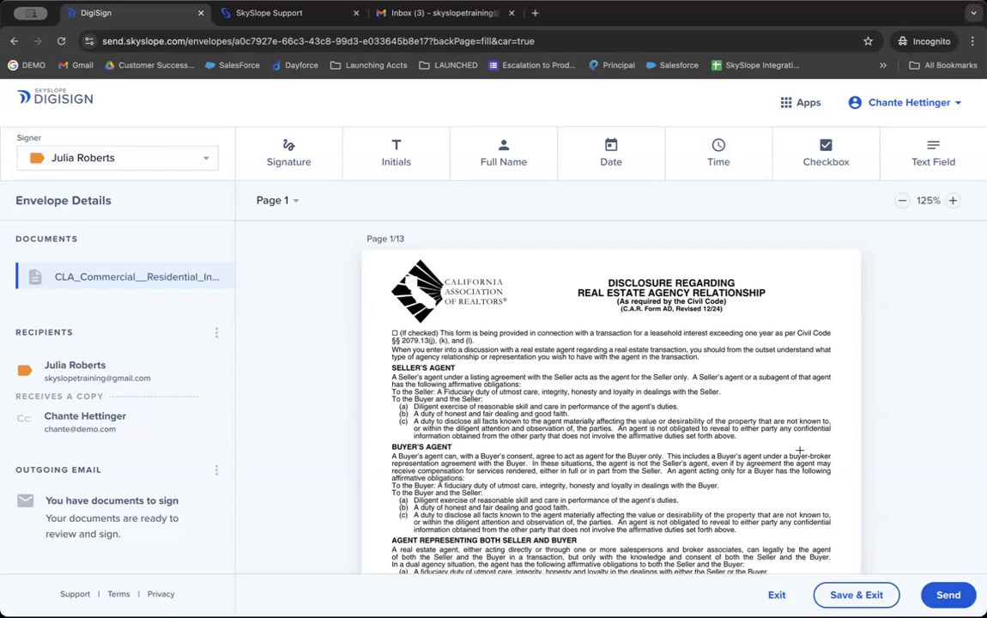
Step: Scroll through pages 1–4 of the envelope's CLA Commercial document and back to the top
{"action": "scroll", "coordinate": [719, 405], "scroll_direction": "down", "scroll_amount": 6}
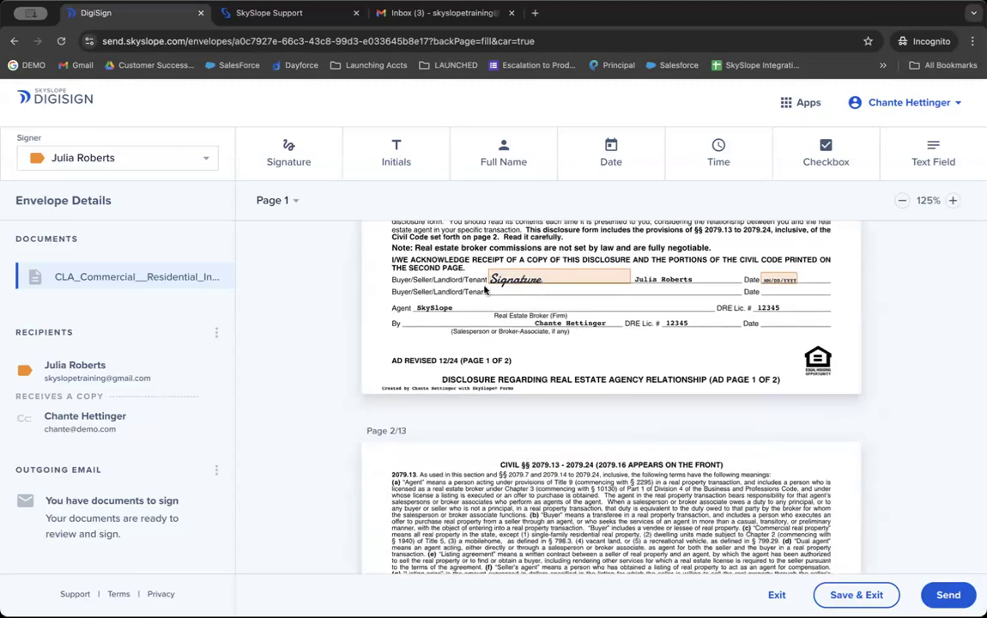
{"action": "scroll", "coordinate": [506, 274], "scroll_direction": "down", "scroll_amount": 15}
{"action": "scroll", "coordinate": [486, 286], "scroll_direction": "up", "scroll_amount": 3}
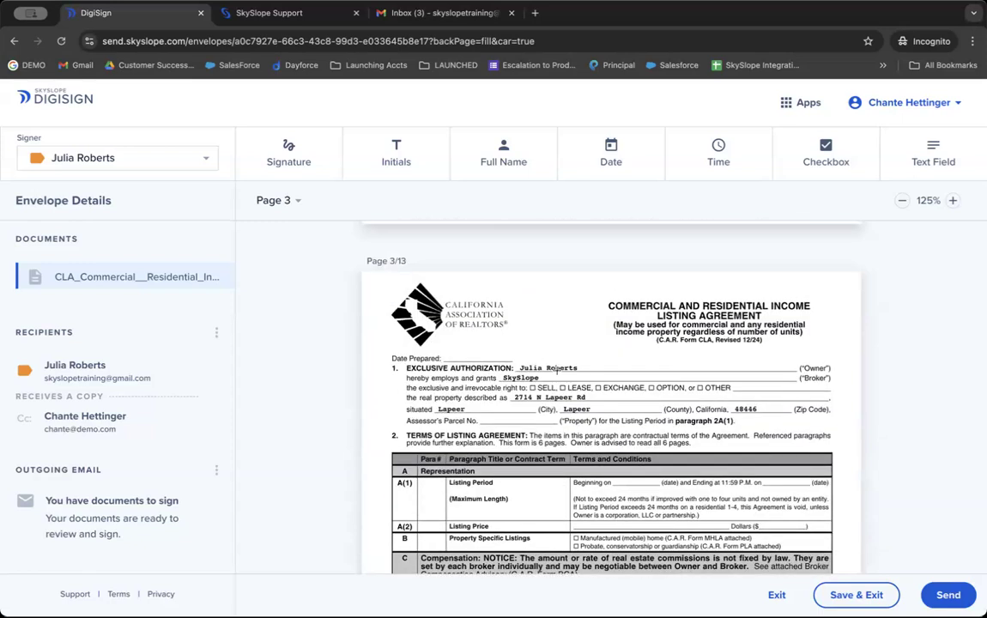
{"action": "scroll", "coordinate": [585, 374], "scroll_direction": "down", "scroll_amount": 7}
{"action": "scroll", "coordinate": [585, 374], "scroll_direction": "down", "scroll_amount": 5}
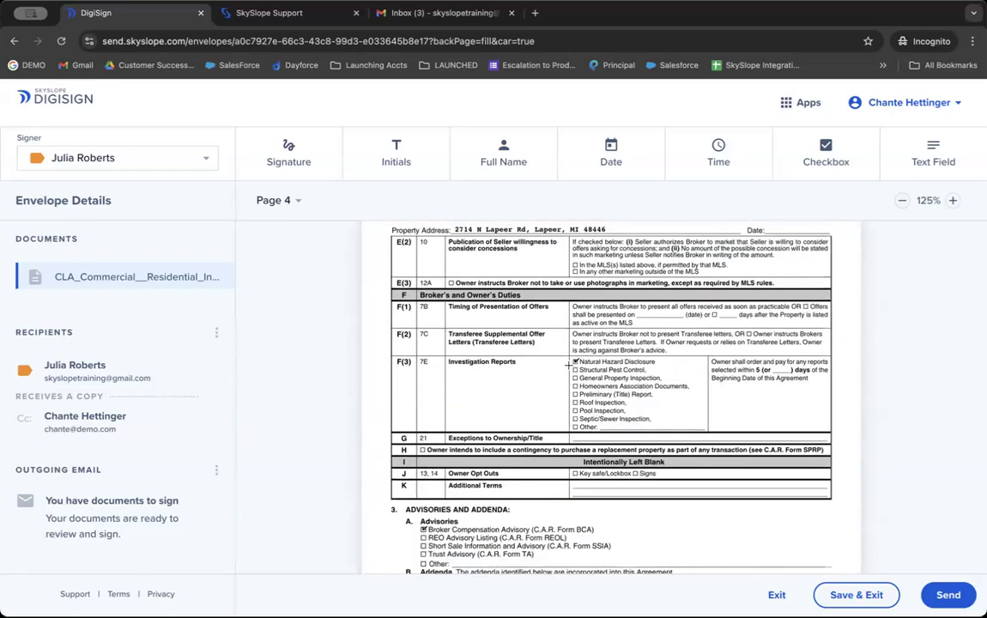
{"action": "scroll", "coordinate": [568, 364], "scroll_direction": "up", "scroll_amount": 20}
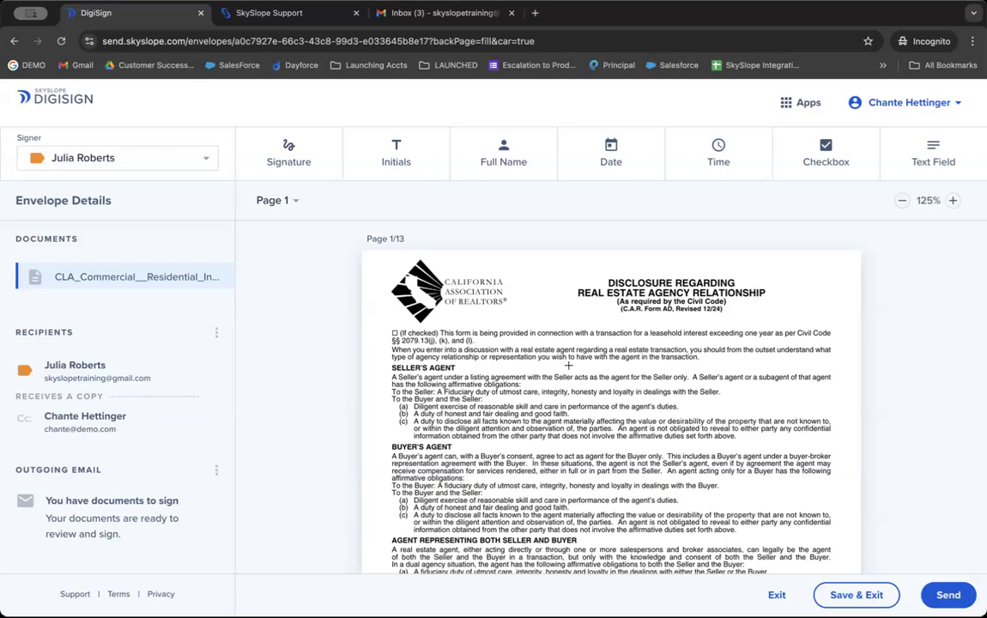
{"action": "scroll", "coordinate": [568, 366], "scroll_direction": "down", "scroll_amount": 1}
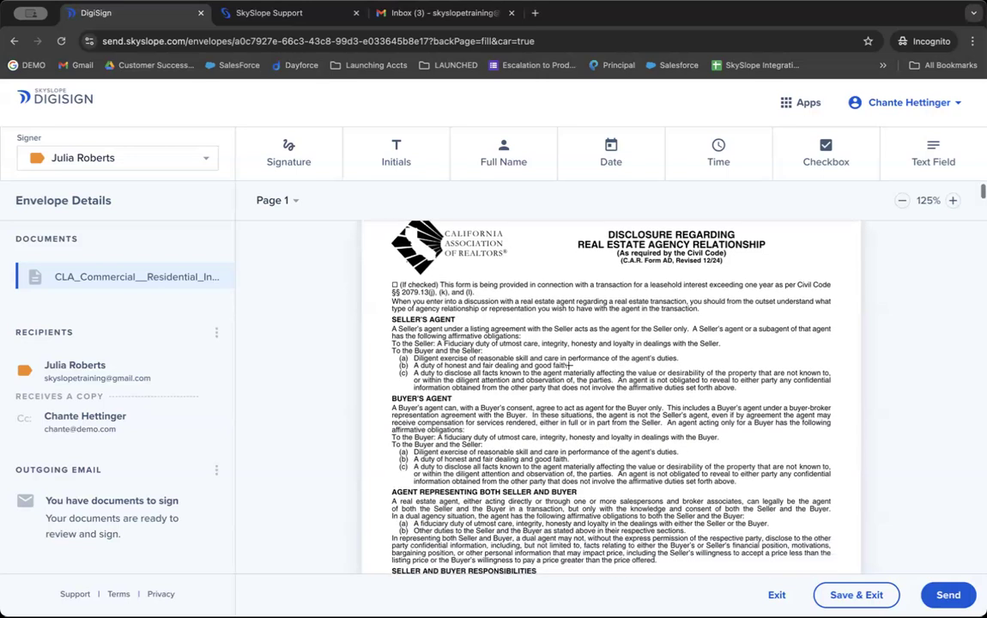
{"action": "scroll", "coordinate": [568, 366], "scroll_direction": "down", "scroll_amount": 10}
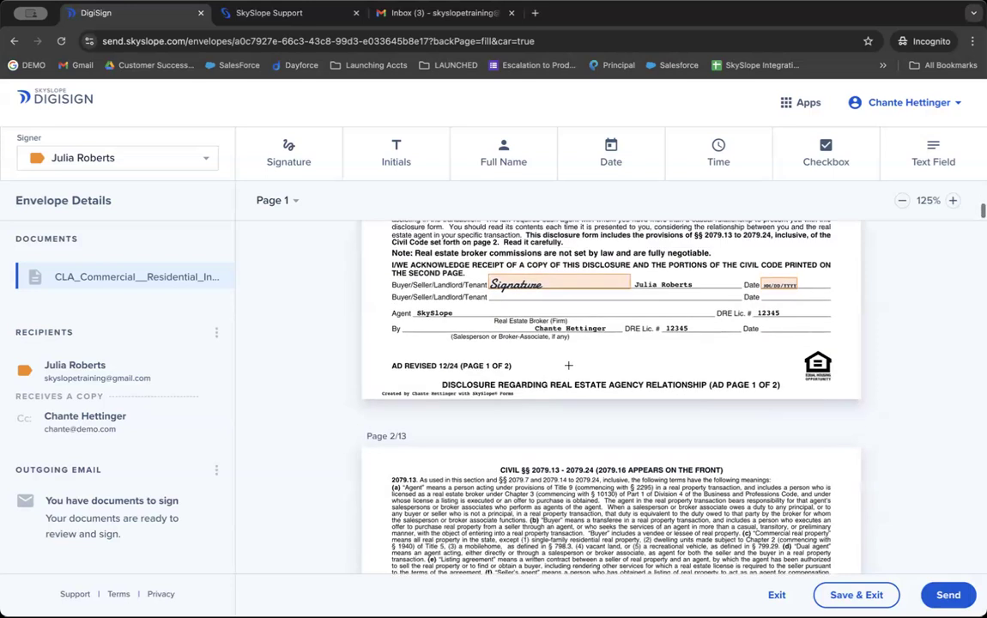
{"action": "scroll", "coordinate": [554, 361], "scroll_direction": "down", "scroll_amount": 2}
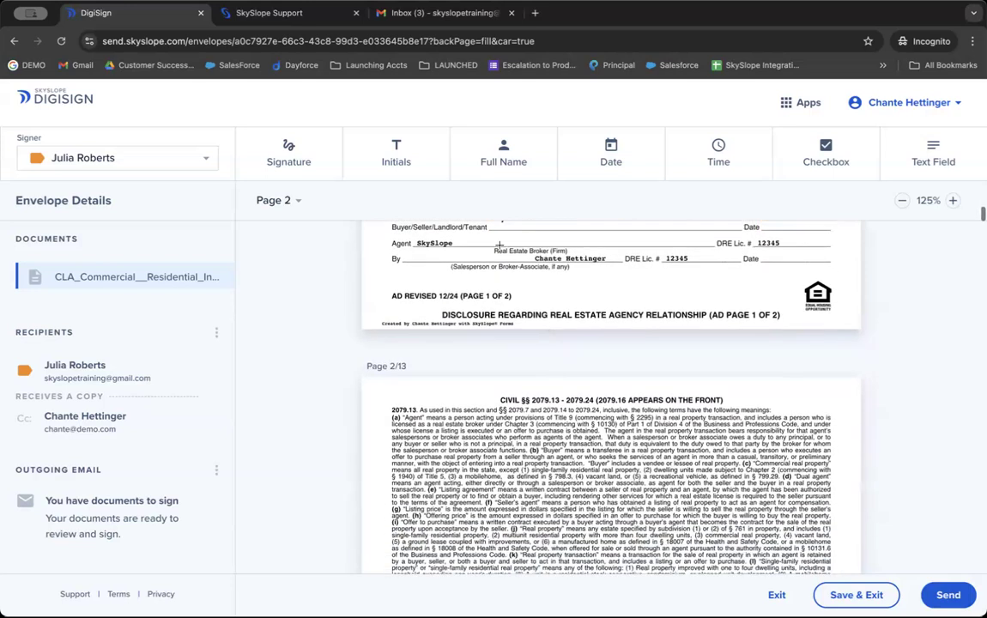
{"action": "scroll", "coordinate": [619, 265], "scroll_direction": "down", "scroll_amount": 8}
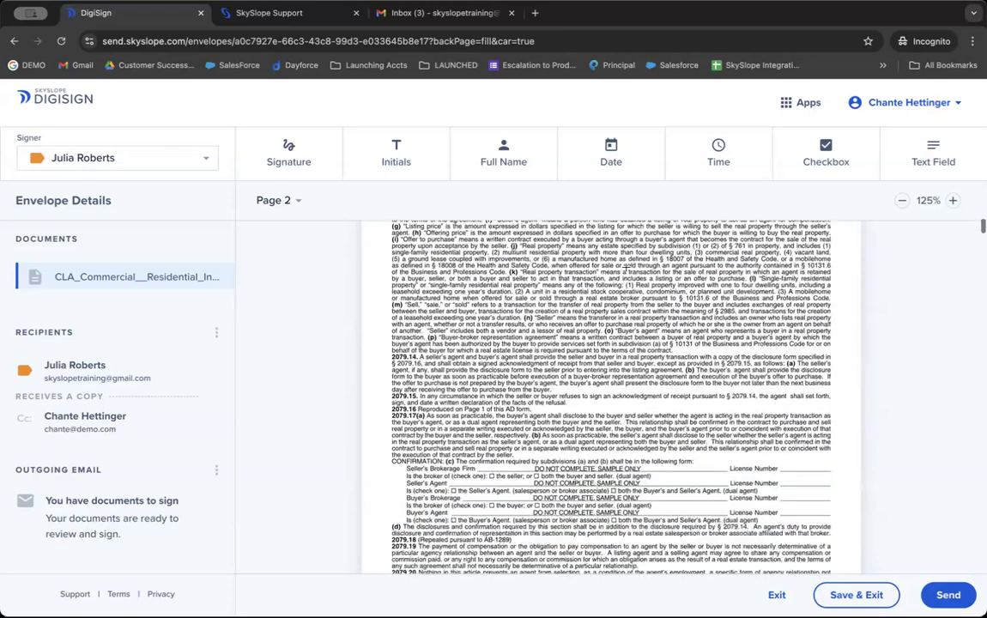
{"action": "scroll", "coordinate": [625, 268], "scroll_direction": "down", "scroll_amount": 5}
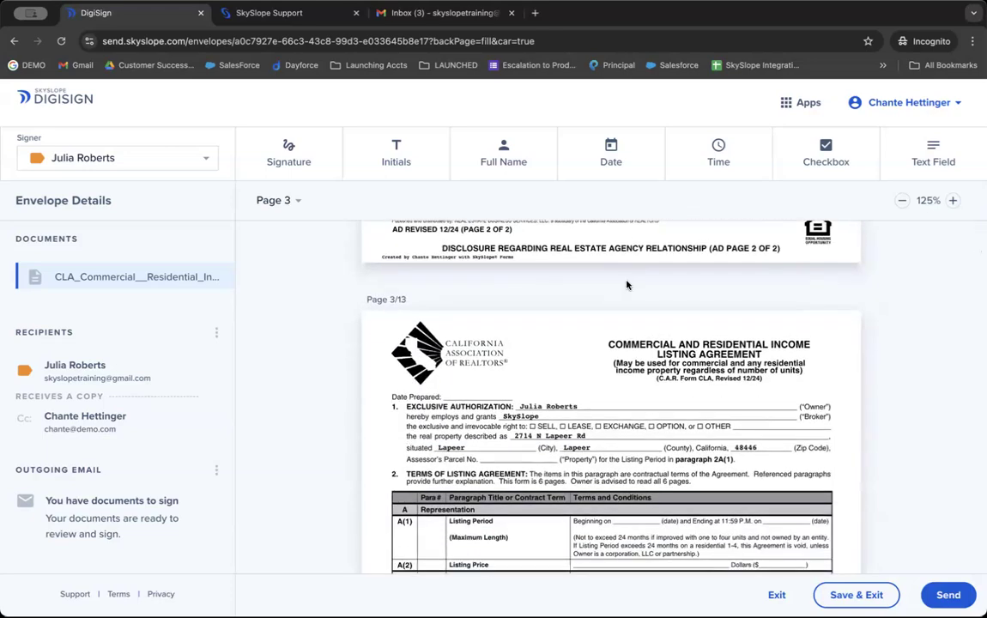
{"action": "scroll", "coordinate": [626, 285], "scroll_direction": "down", "scroll_amount": 7}
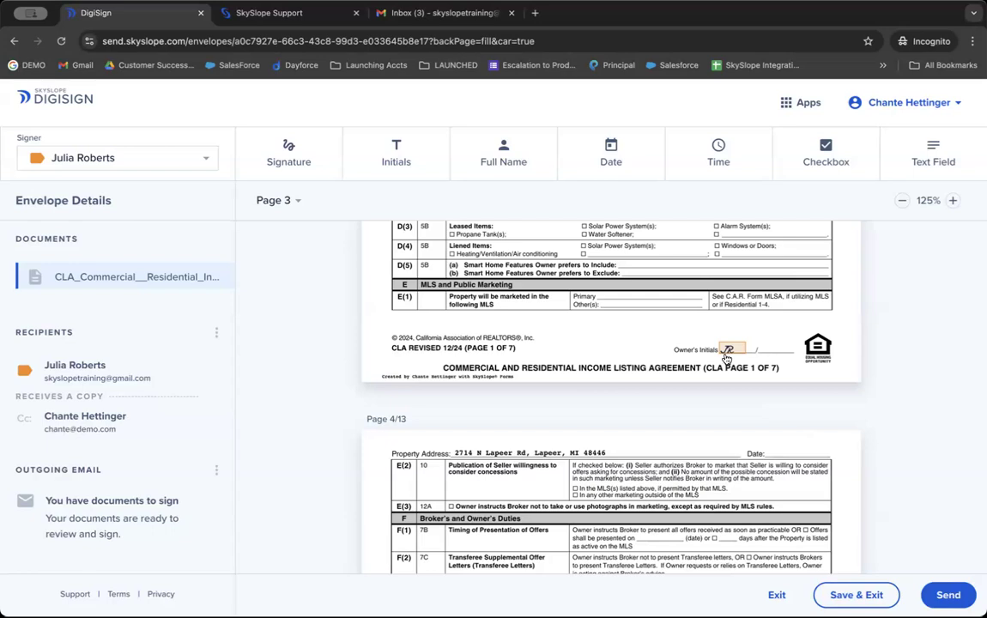
{"action": "scroll", "coordinate": [553, 272], "scroll_direction": "up", "scroll_amount": 2}
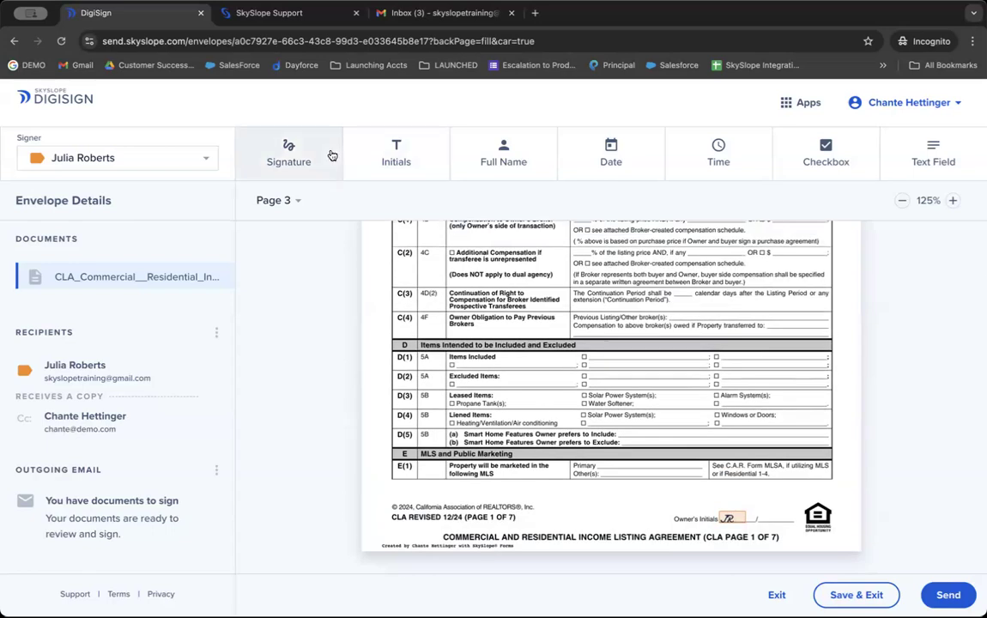
{"action": "left_click", "coordinate": [934, 158]}
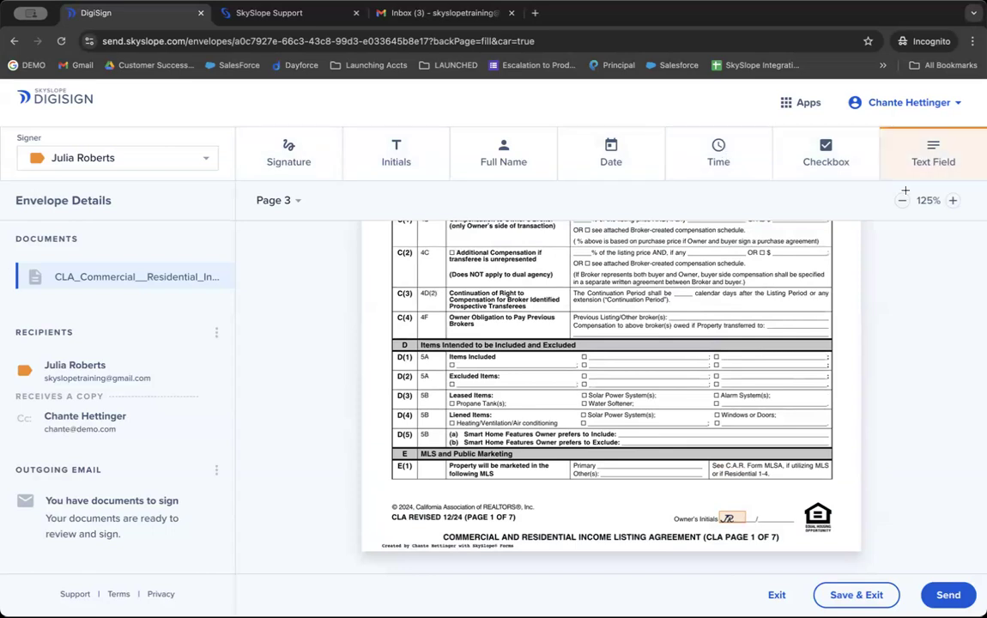
{"action": "left_click", "coordinate": [273, 160]}
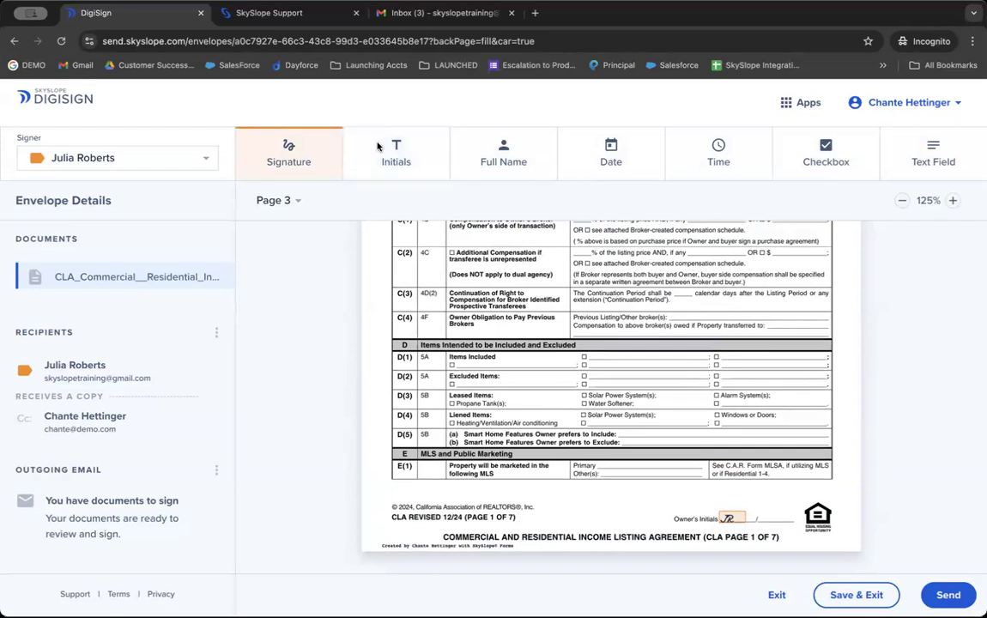
Step: Fill a New Recipient form with a first name, last name, e-mail address and signing group 2
{"action": "left_click", "coordinate": [214, 336]}
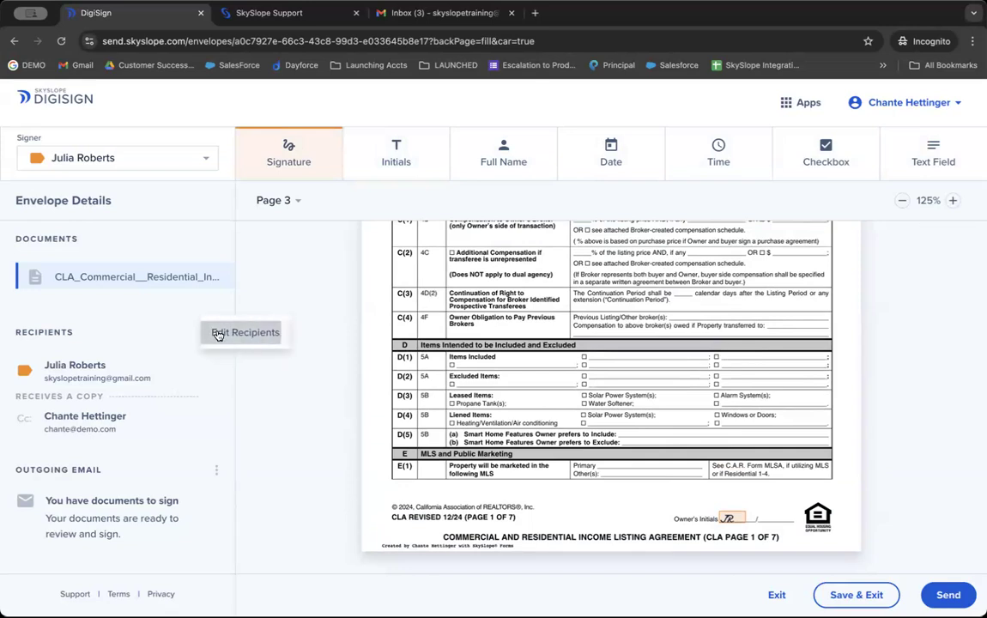
{"action": "left_click", "coordinate": [218, 334]}
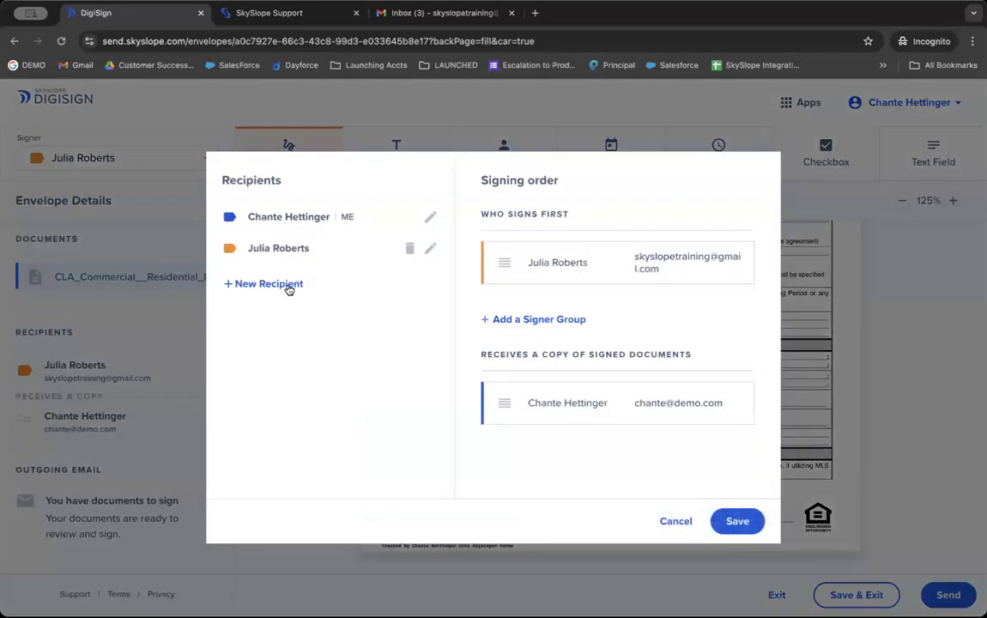
{"action": "left_click", "coordinate": [287, 287]}
{"action": "type", "text": "Amanda"}
{"action": "key", "text": "Tab"}
{"action": "type", "text": "Amanda"}
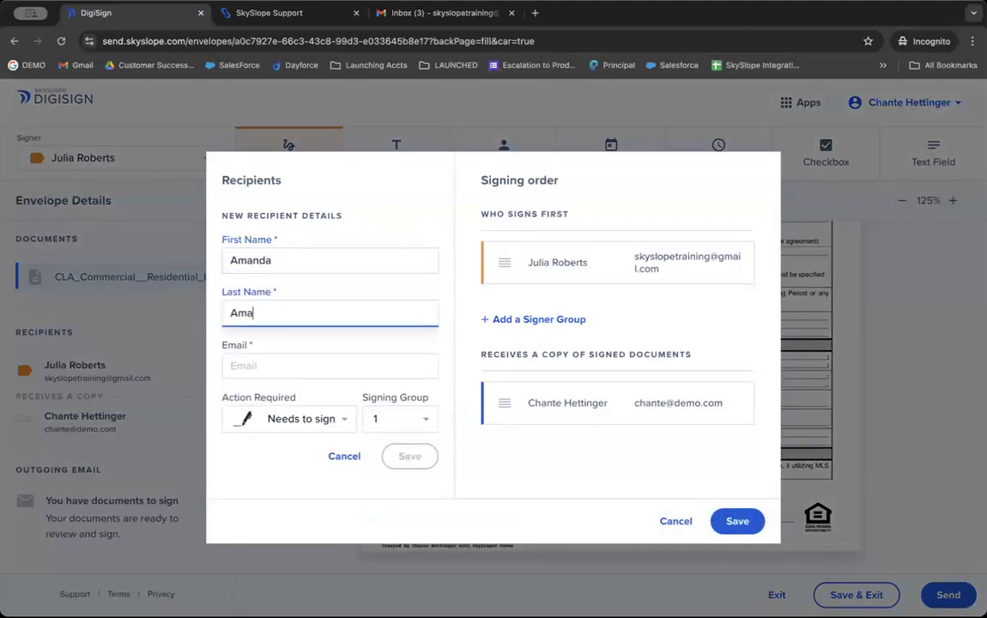
{"action": "key", "text": "Tab"}
{"action": "type", "text": "AMANDA"}
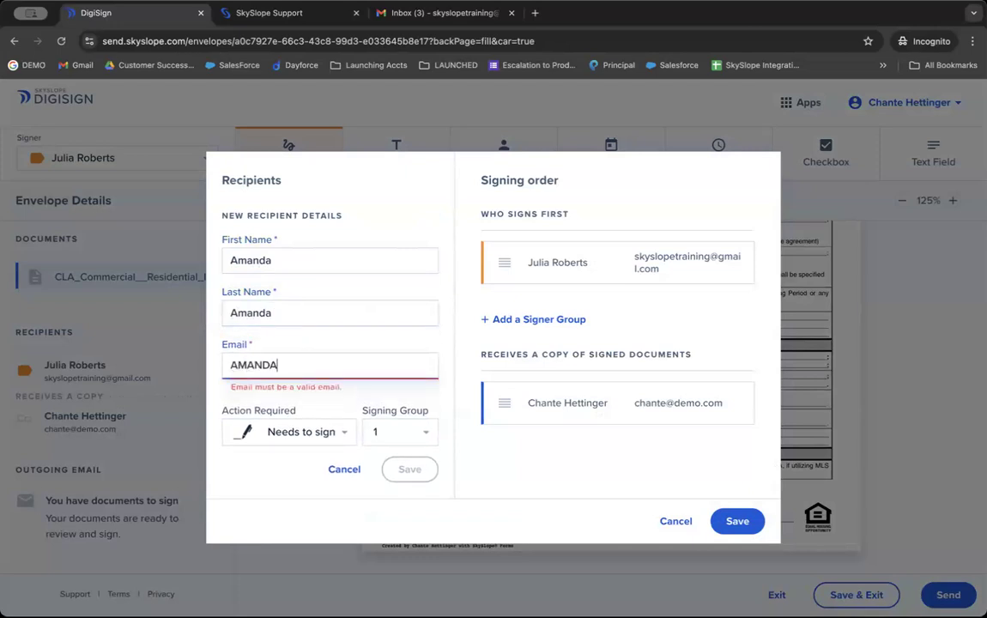
{"action": "type", "text": "@DEMO.COM"}
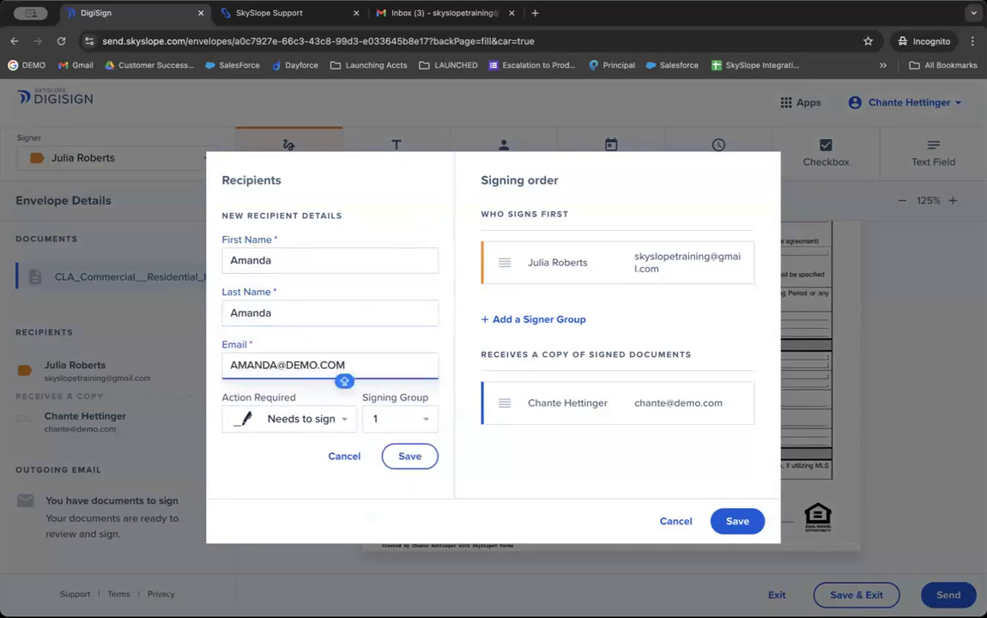
{"action": "left_click", "coordinate": [378, 420]}
{"action": "left_click", "coordinate": [379, 442]}
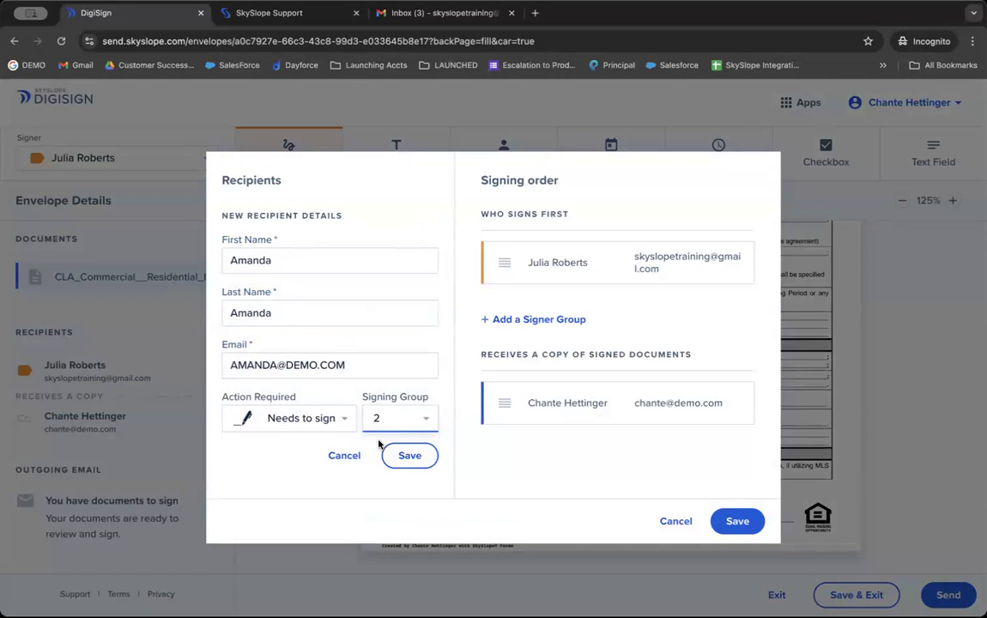
Step: Discard the new recipient, leave the recipient list unchanged, and proceed to send
{"action": "left_click", "coordinate": [347, 456]}
{"action": "left_click", "coordinate": [675, 522]}
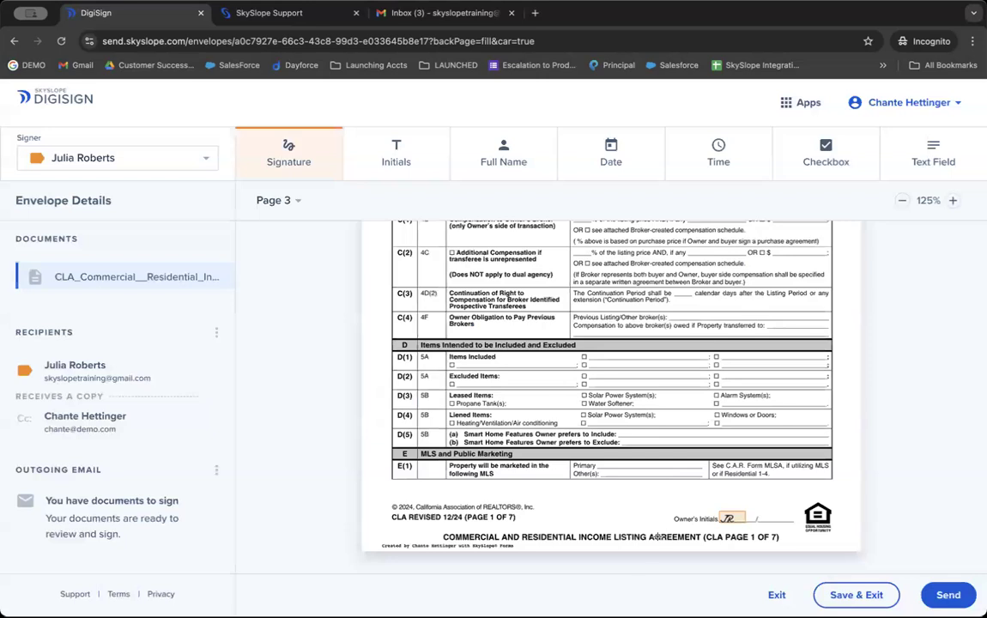
{"action": "left_click", "coordinate": [947, 595]}
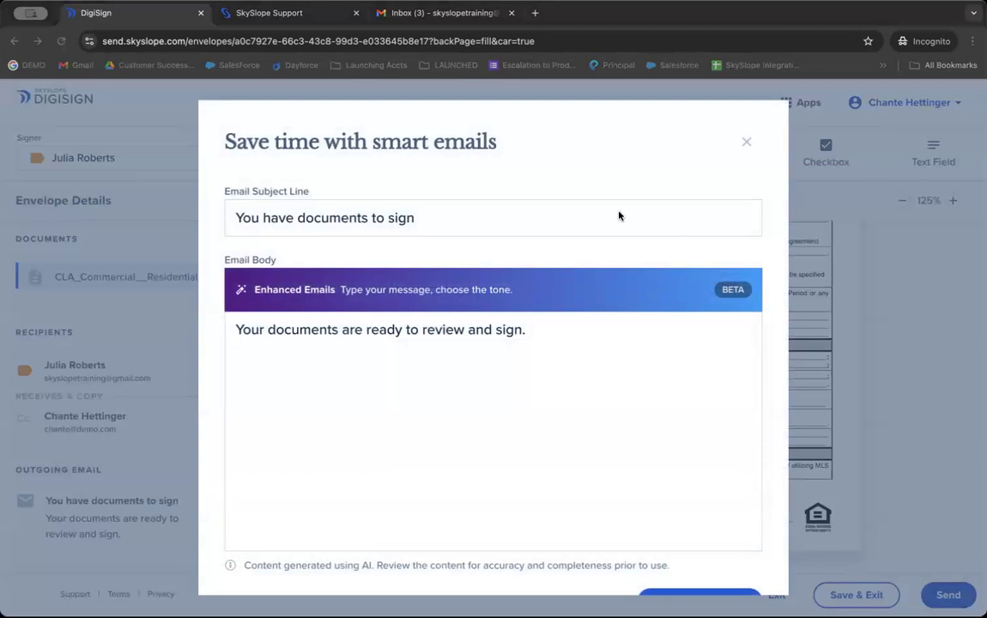
{"action": "left_click_drag", "start_coordinate": [413, 218], "coordinate": [111, 195]}
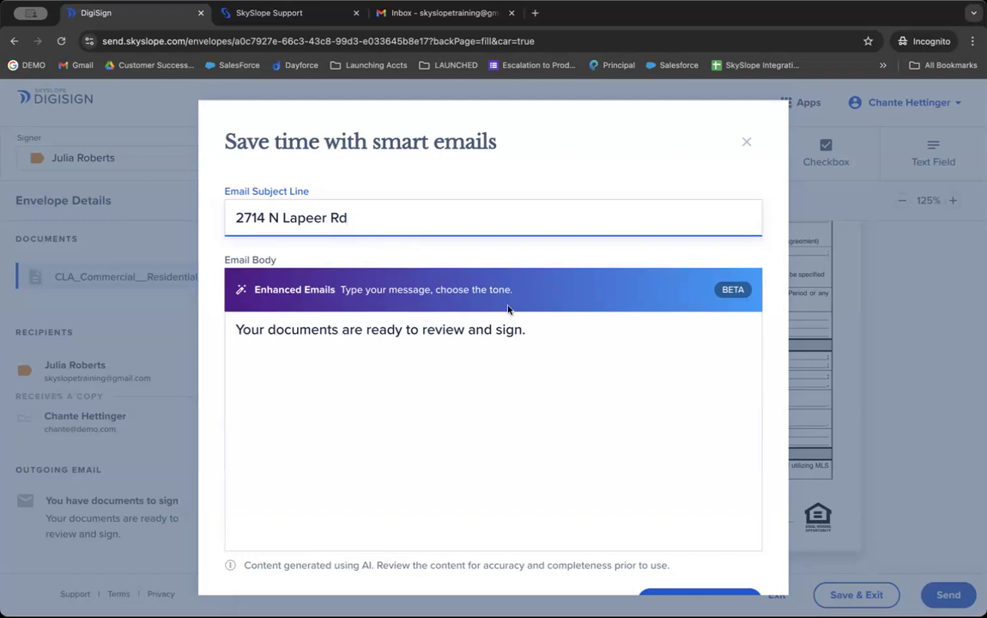
{"action": "left_click", "coordinate": [400, 358]}
{"action": "key", "text": "ctrl+a"}
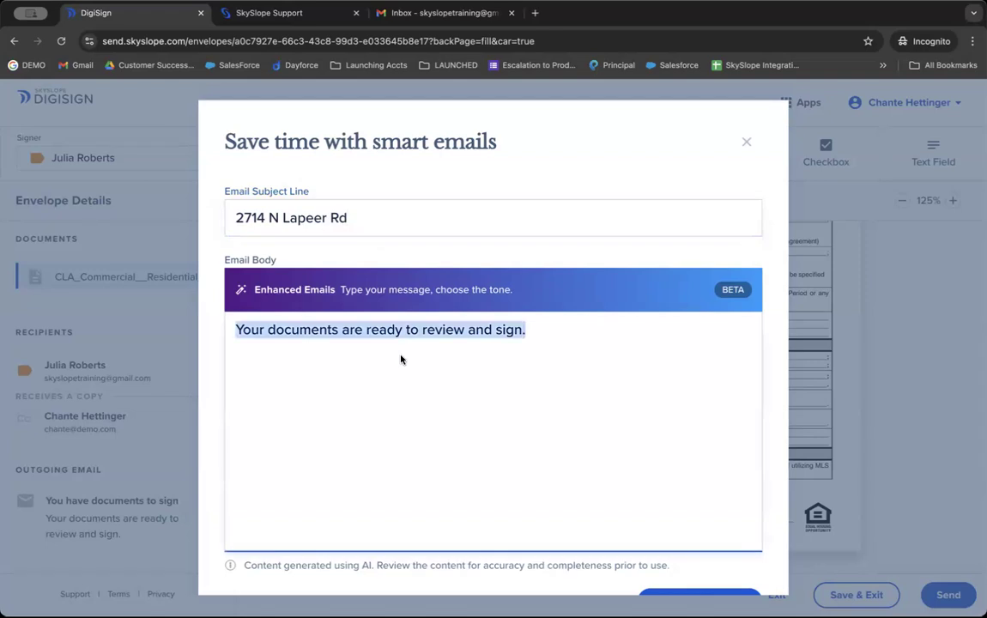
{"action": "type", "text": "Hey"}
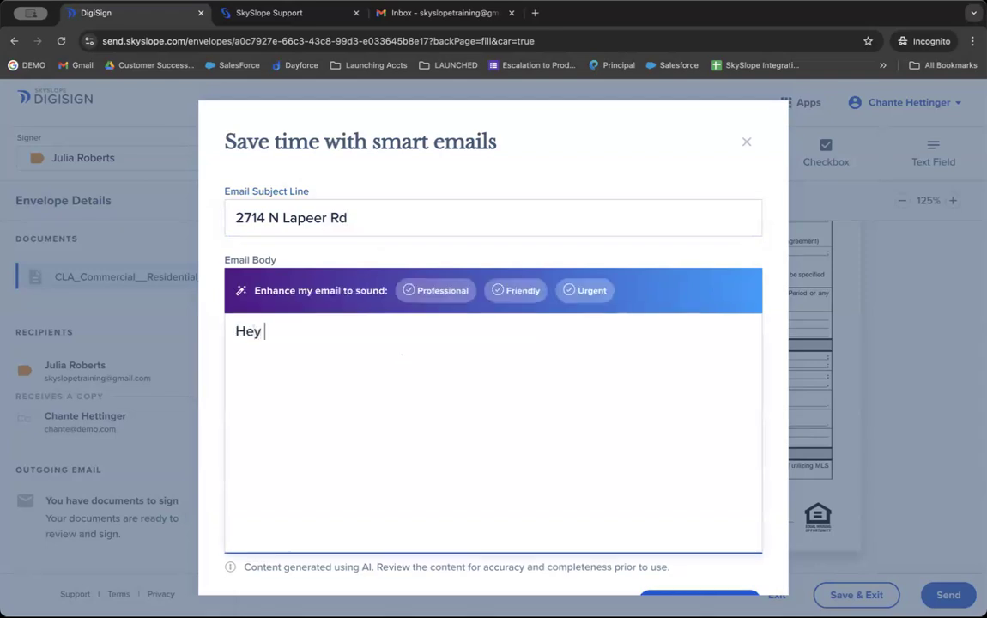
{"action": "type", "text": " Julia,"}
{"action": "key", "text": "Return"}
{"action": "type", "text": "Please review and s"}
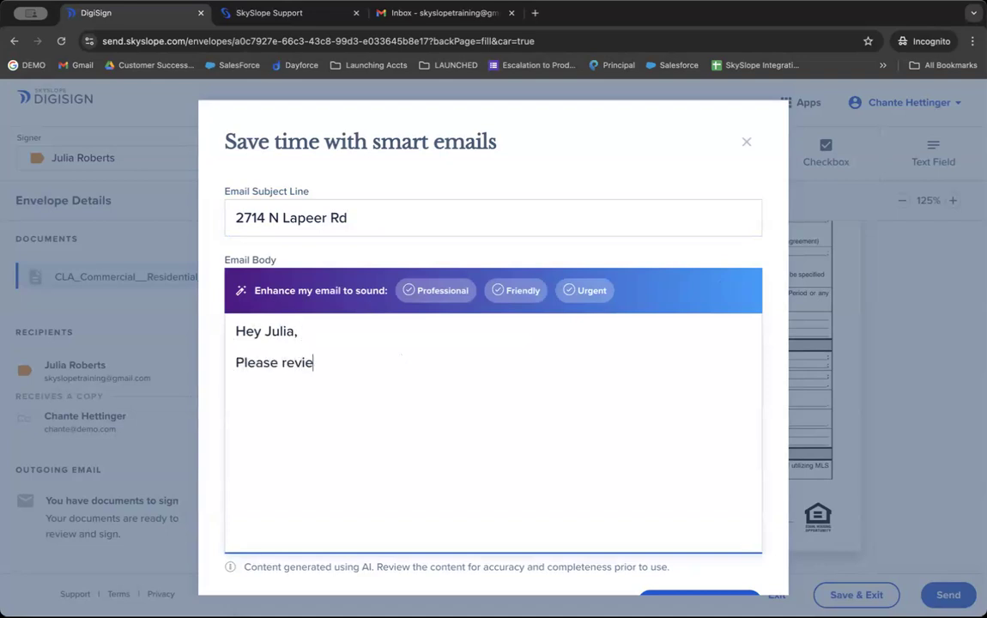
{"action": "key", "text": "BackSpace"}
{"action": "key", "text": "BackSpace"}
{"action": "type", "text": "d sign."}
{"action": "scroll", "coordinate": [652, 467], "scroll_direction": "down", "scroll_amount": 1}
Step: Send the envelope and dismiss the confirmation to return to the Envelopes list
{"action": "left_click", "coordinate": [686, 570]}
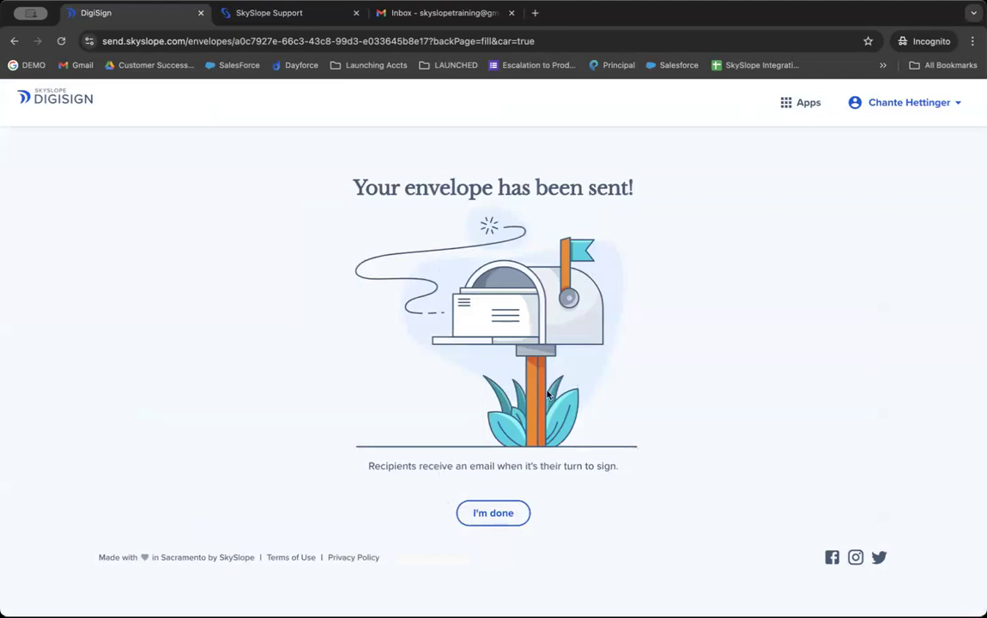
{"action": "left_click", "coordinate": [506, 512]}
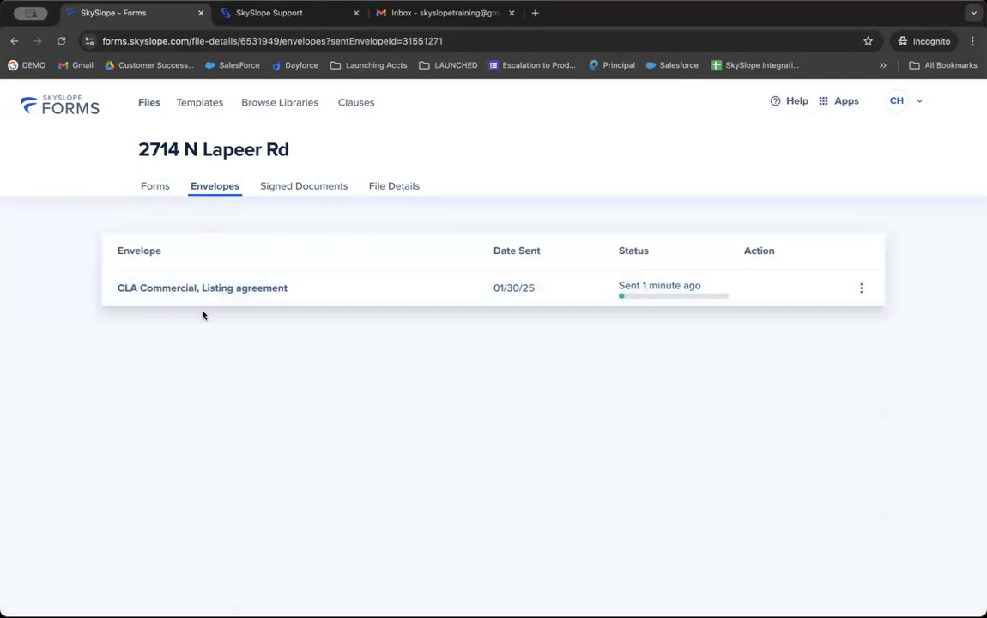
Step: Preview the sent listing agreement envelope, close the preview, and switch to the Gmail inbox
{"action": "left_click", "coordinate": [247, 283]}
{"action": "left_click", "coordinate": [153, 267]}
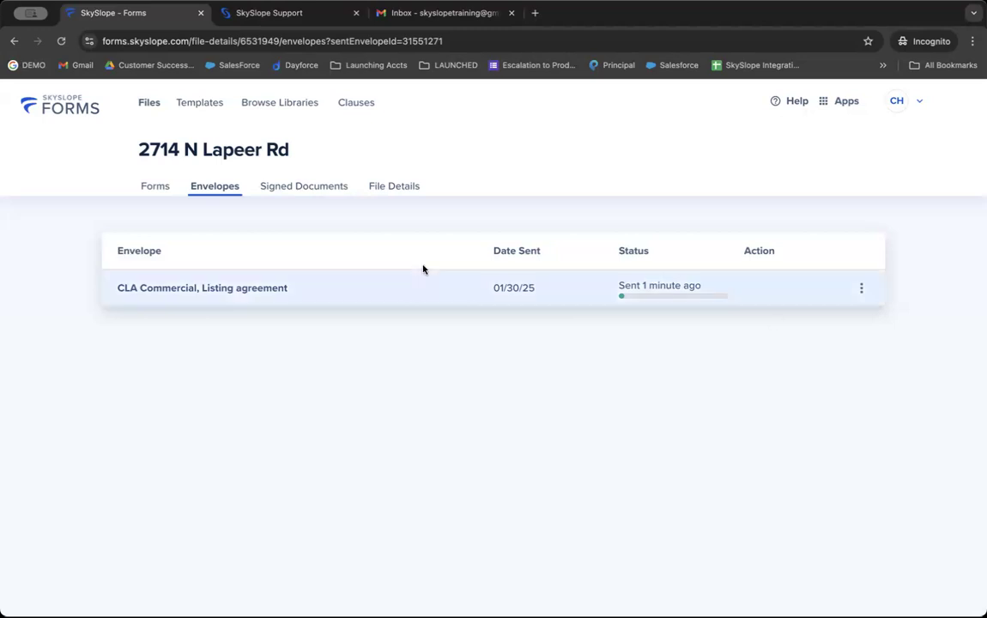
{"action": "left_click", "coordinate": [400, 16]}
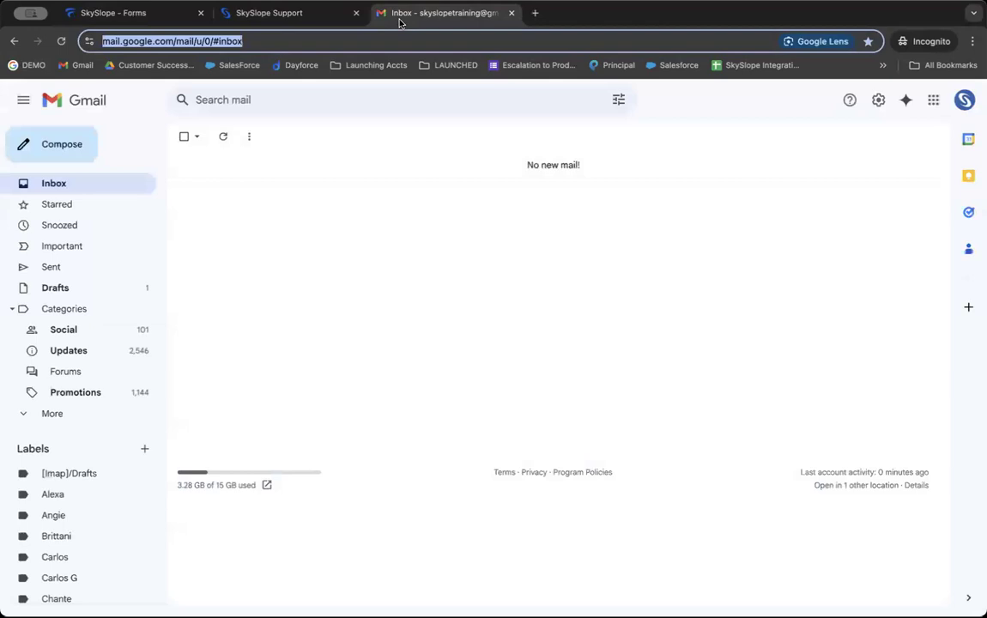
{"action": "left_click", "coordinate": [61, 41]}
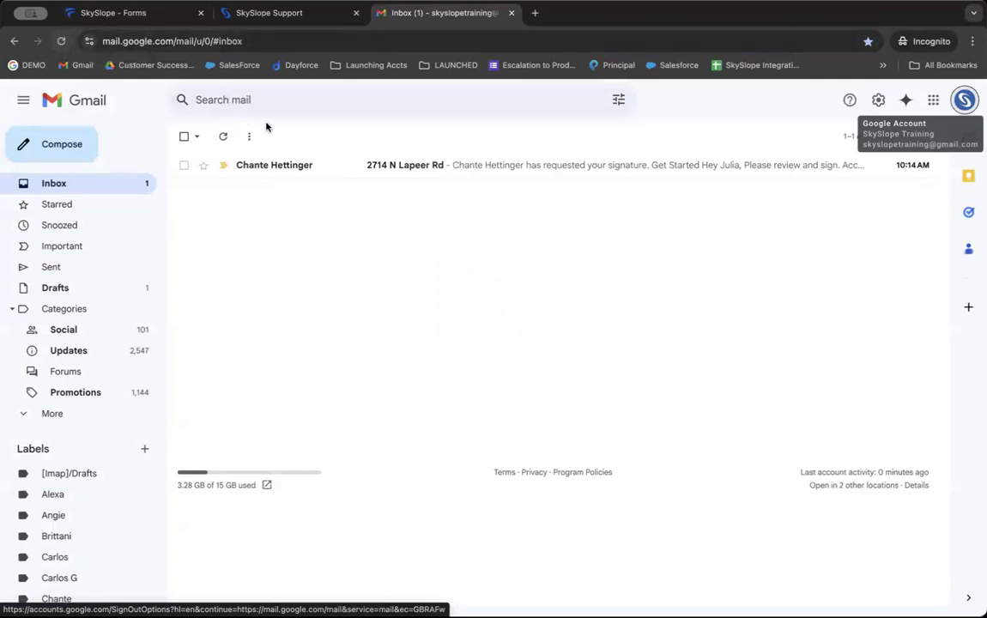
{"action": "left_click", "coordinate": [369, 169]}
{"action": "scroll", "coordinate": [346, 363], "scroll_direction": "down", "scroll_amount": 1}
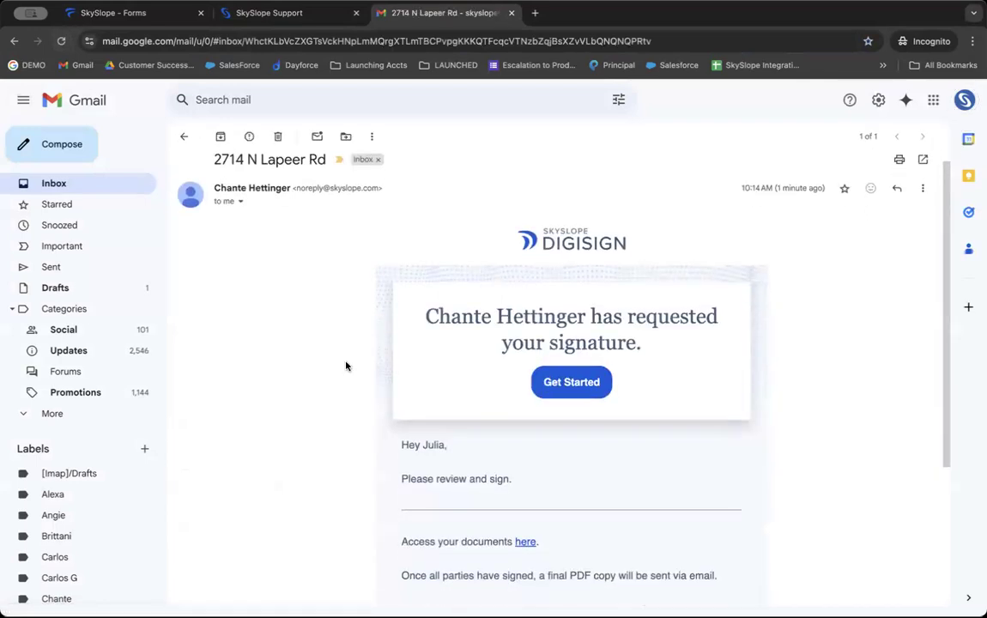
{"action": "triple_click", "coordinate": [501, 314]}
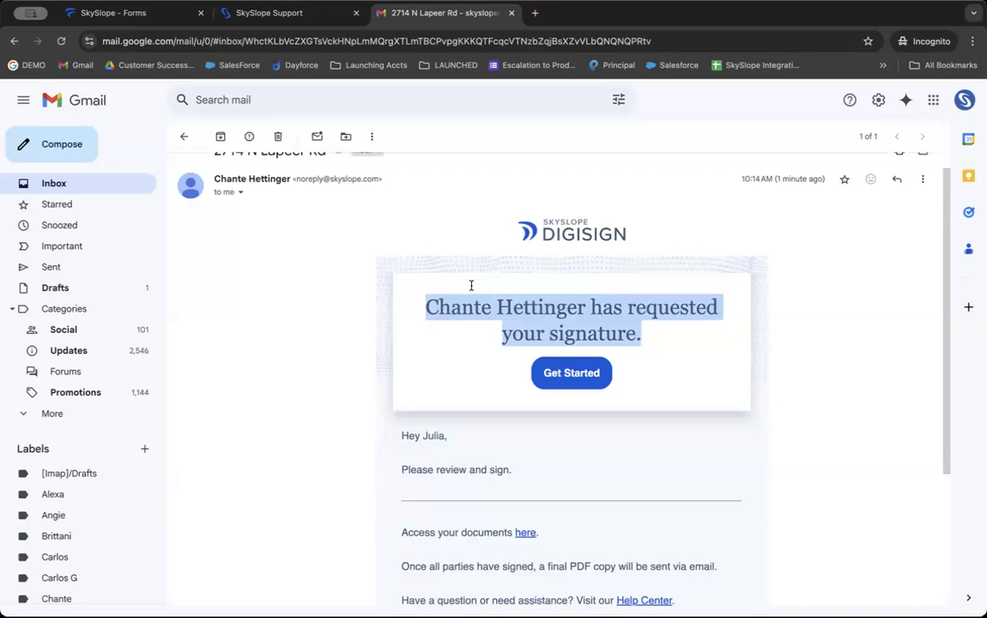
{"action": "scroll", "coordinate": [471, 284], "scroll_direction": "down", "scroll_amount": 1}
{"action": "left_click_drag", "start_coordinate": [399, 331], "coordinate": [536, 400]}
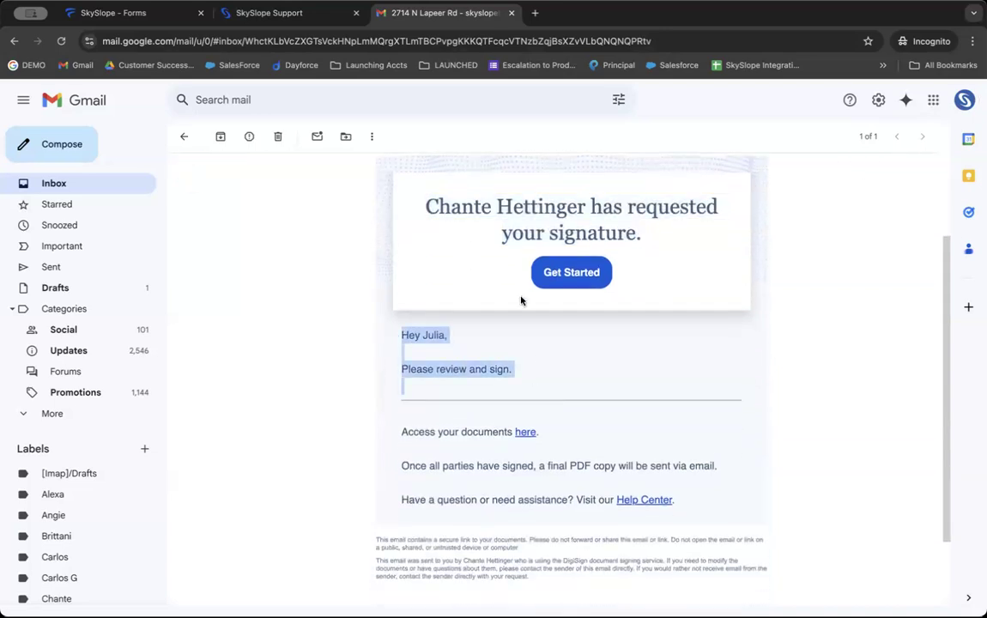
{"action": "left_click", "coordinate": [584, 280]}
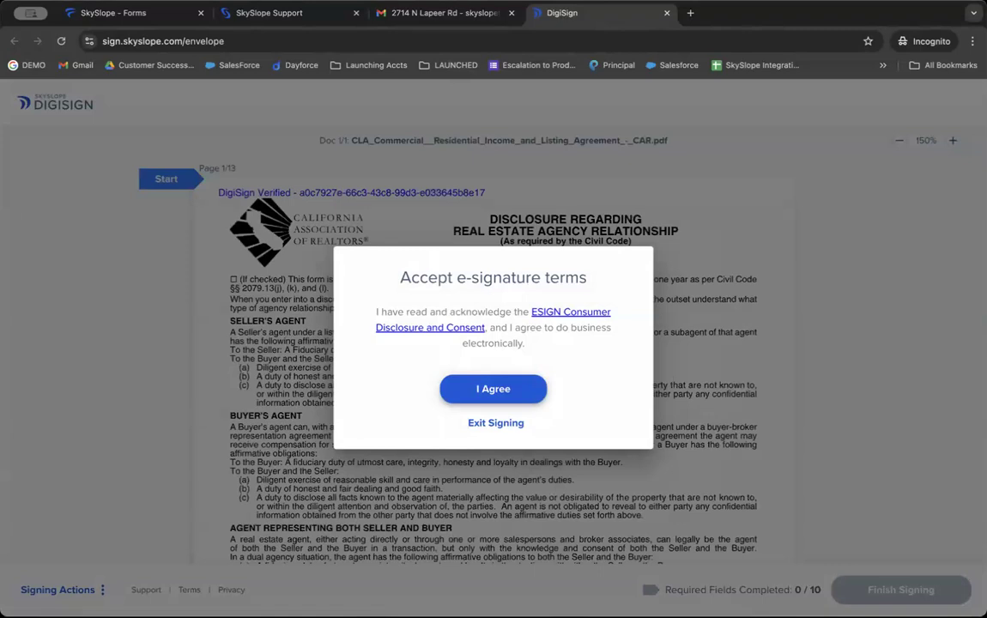
Step: Accept the e-signature terms and adopt the third signature style at the first field
{"action": "left_click", "coordinate": [494, 389]}
{"action": "scroll", "coordinate": [387, 364], "scroll_direction": "down", "scroll_amount": 12}
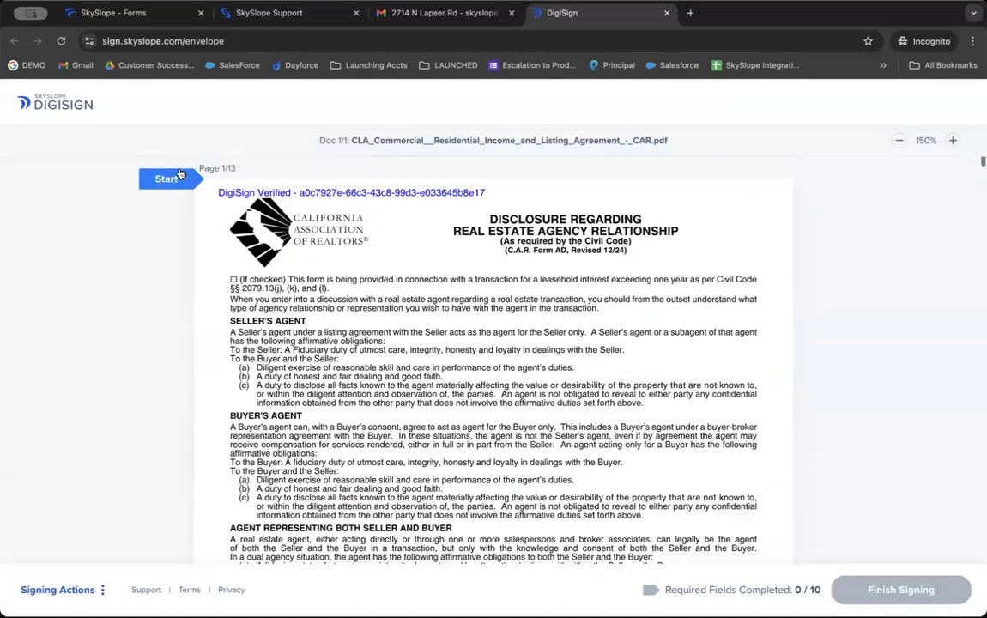
{"action": "left_click", "coordinate": [172, 177]}
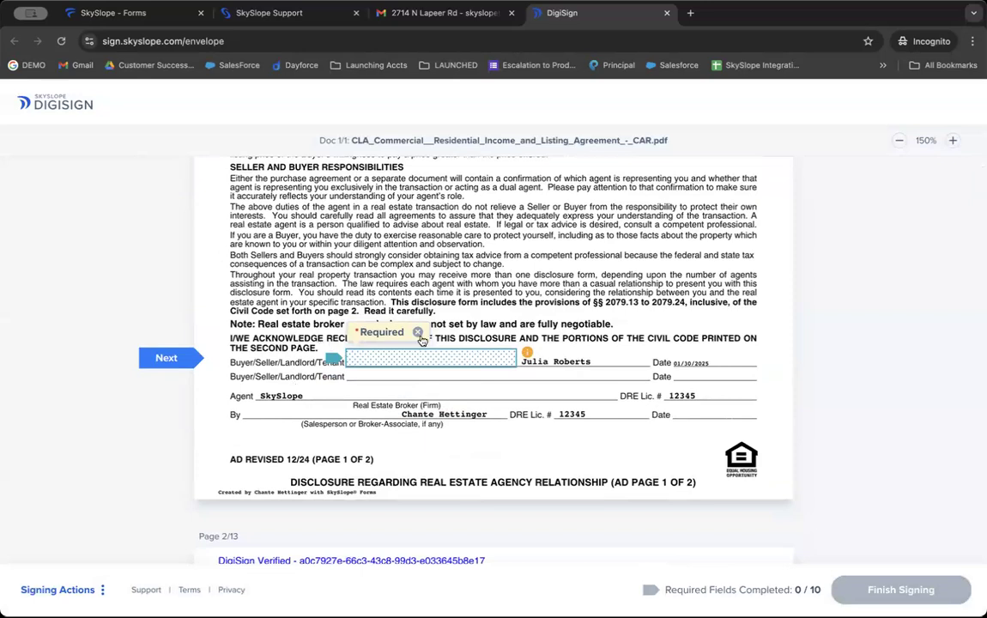
{"action": "left_click", "coordinate": [404, 363]}
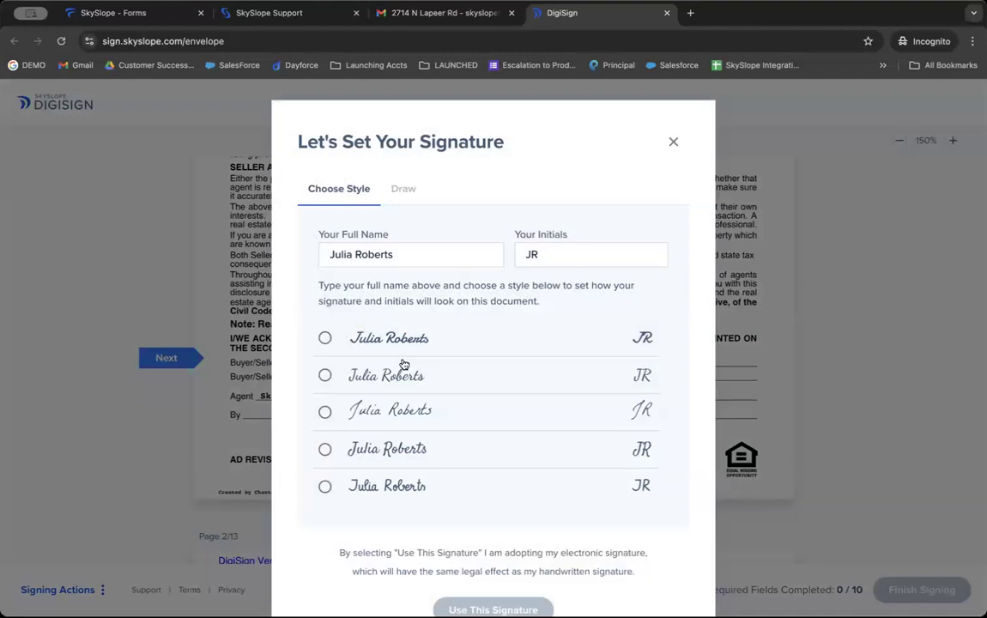
{"action": "left_click", "coordinate": [405, 400]}
{"action": "scroll", "coordinate": [429, 438], "scroll_direction": "down", "scroll_amount": 1}
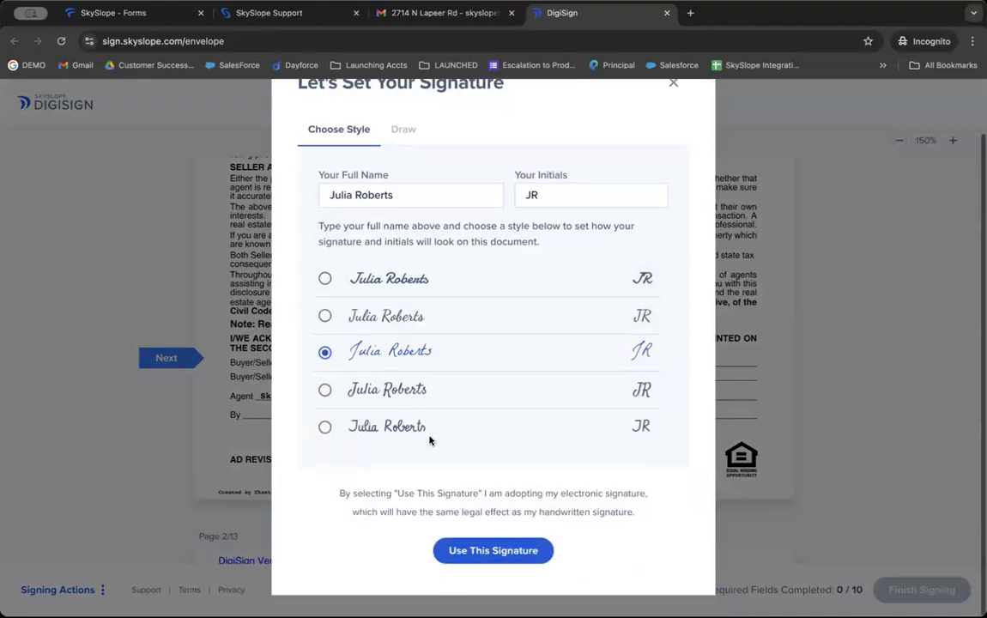
{"action": "left_click", "coordinate": [466, 544]}
Step: Fill the owner's initials on pages 3–5 and the remaining signature fields, then finish signing
{"action": "left_click", "coordinate": [645, 357]}
{"action": "left_click", "coordinate": [637, 356]}
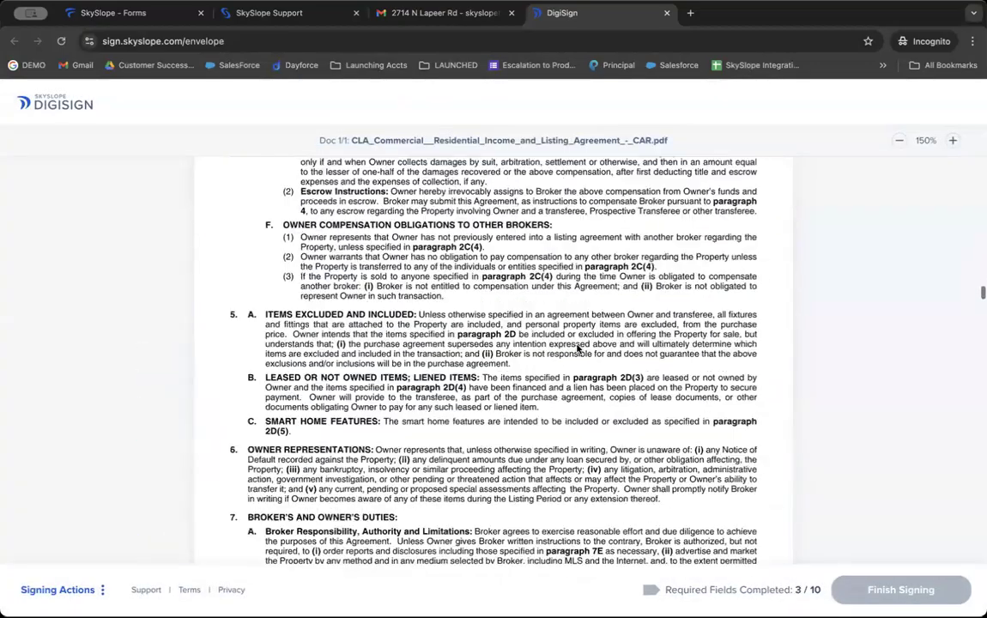
{"action": "left_click", "coordinate": [636, 358]}
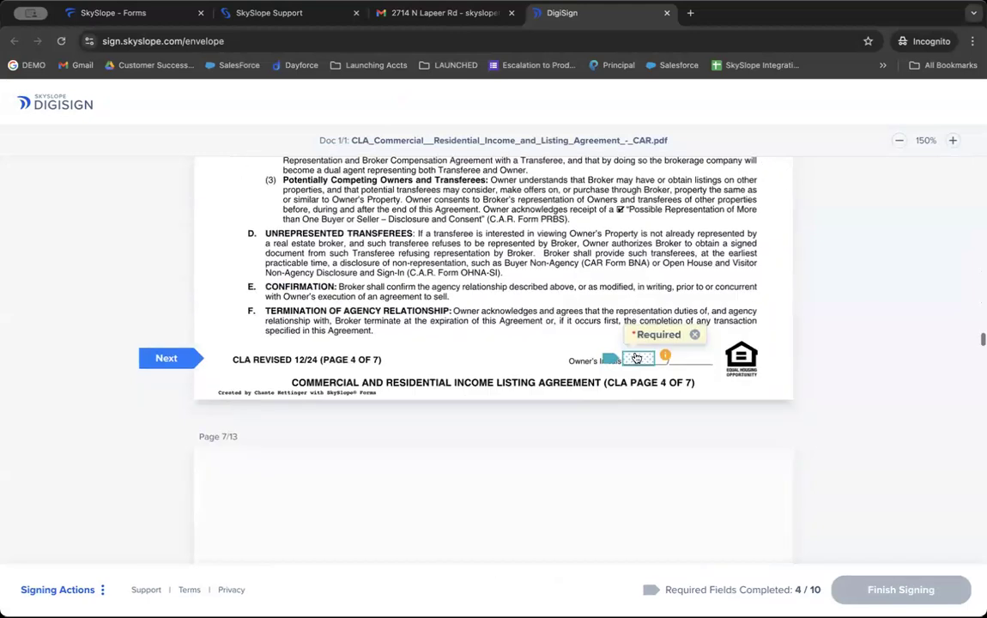
{"action": "left_click", "coordinate": [636, 357]}
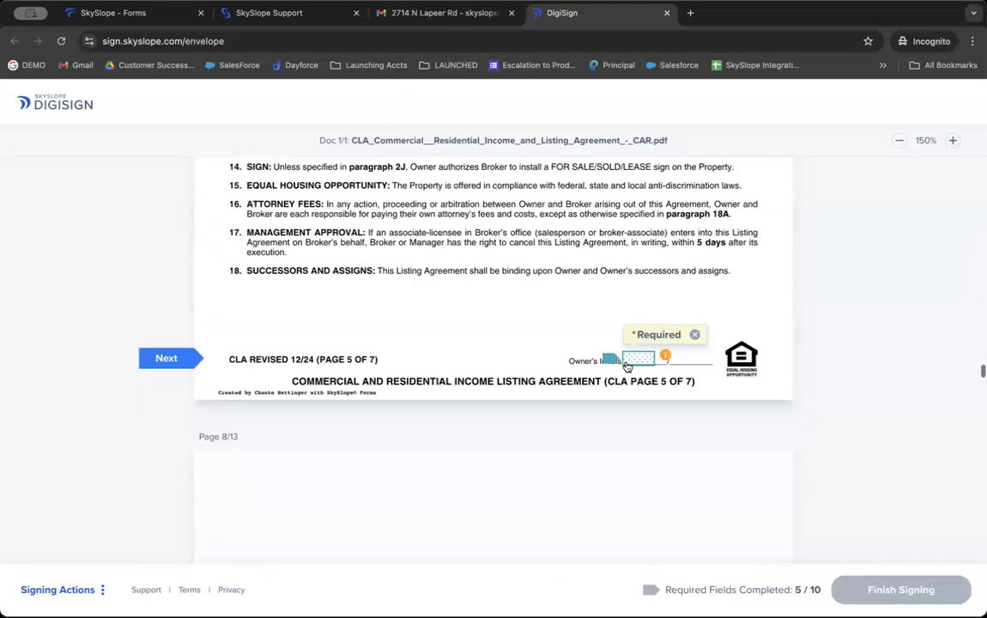
{"action": "left_click", "coordinate": [627, 364]}
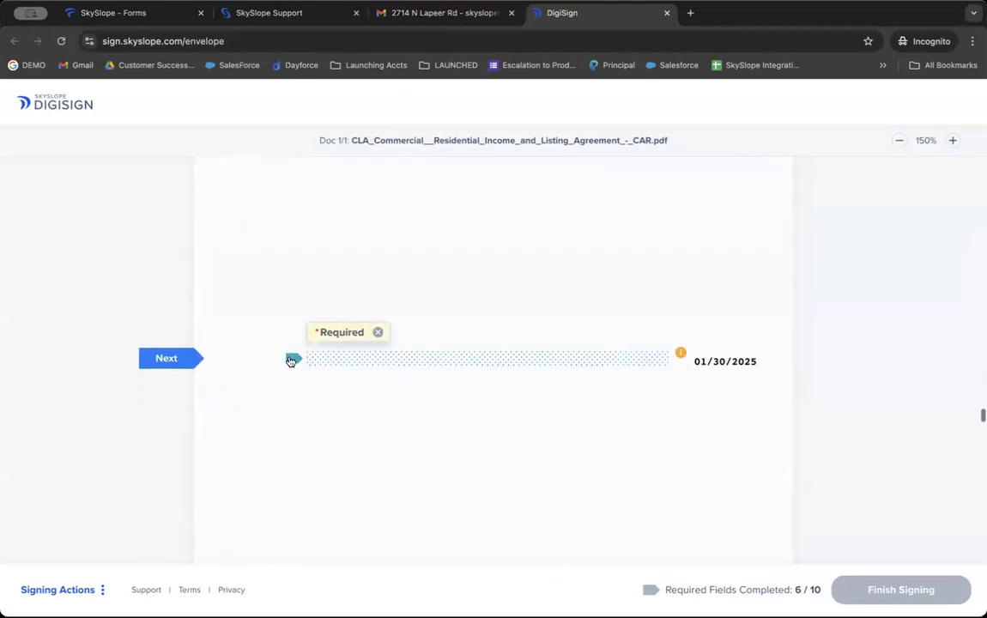
{"action": "left_click", "coordinate": [337, 355]}
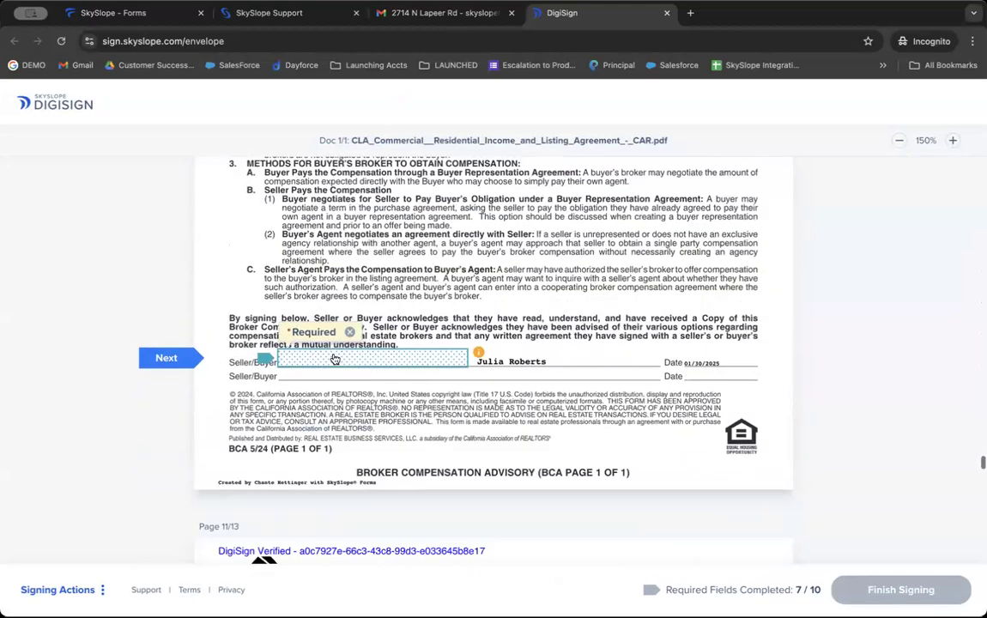
{"action": "left_click", "coordinate": [335, 359]}
{"action": "left_click", "coordinate": [334, 355]}
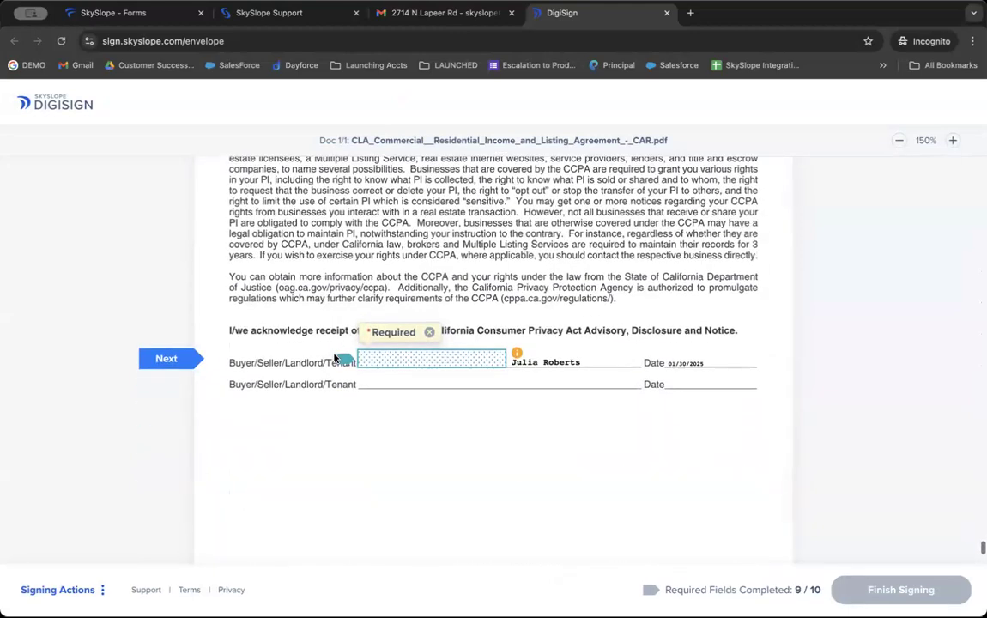
{"action": "left_click", "coordinate": [392, 354]}
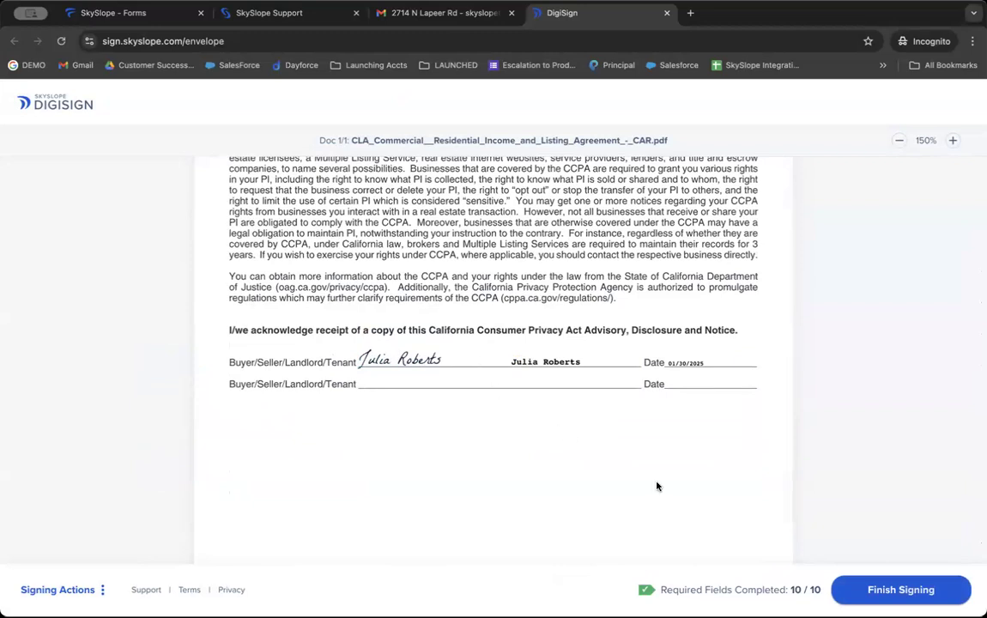
{"action": "left_click", "coordinate": [837, 589]}
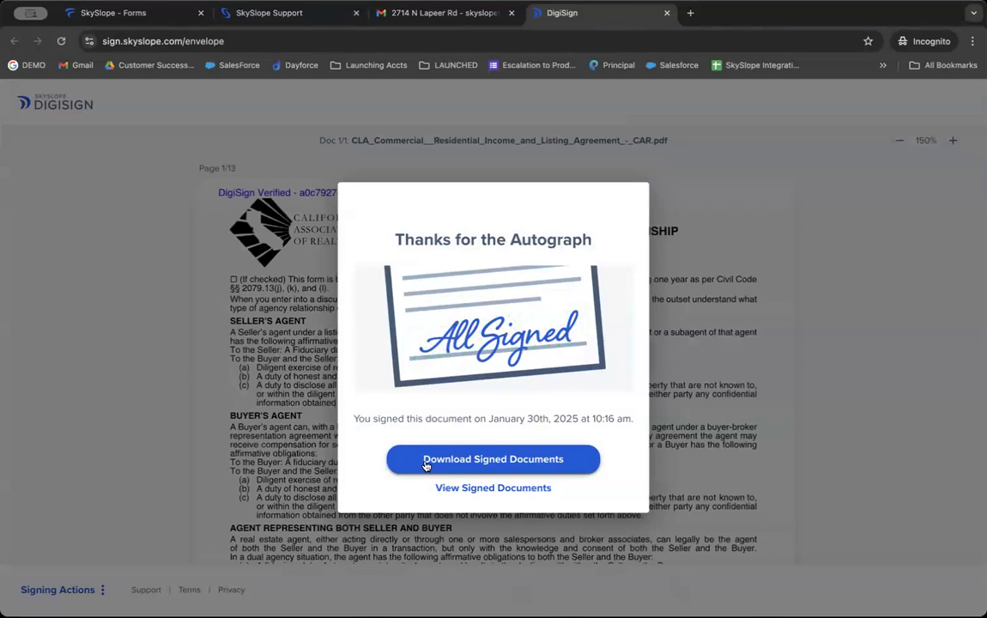
Step: Return to SkySlope Forms, refresh to see the envelope Completed, and open its Action menu
{"action": "left_click", "coordinate": [145, 19]}
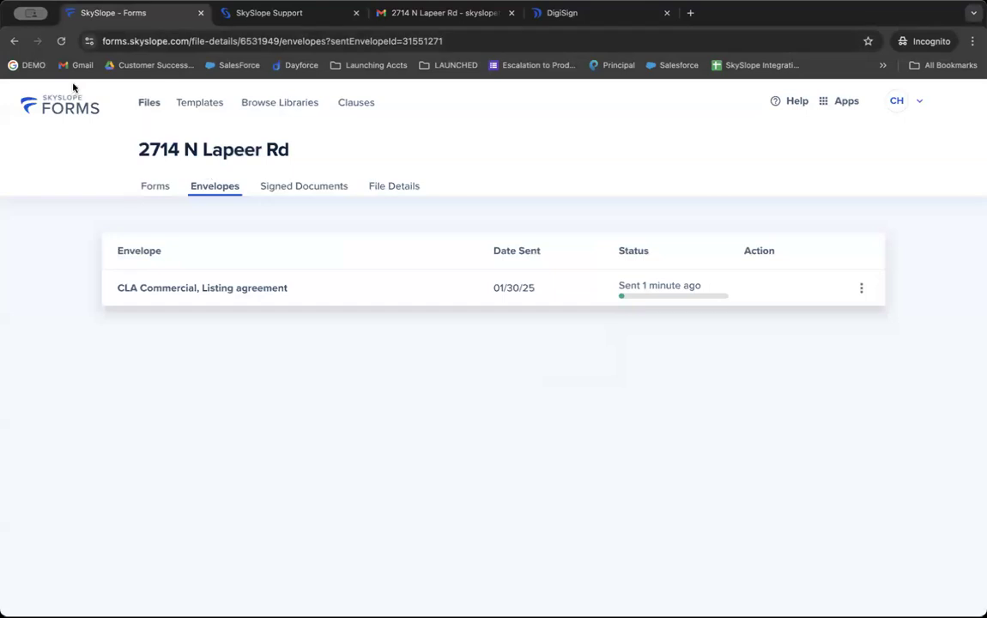
{"action": "left_click", "coordinate": [61, 48]}
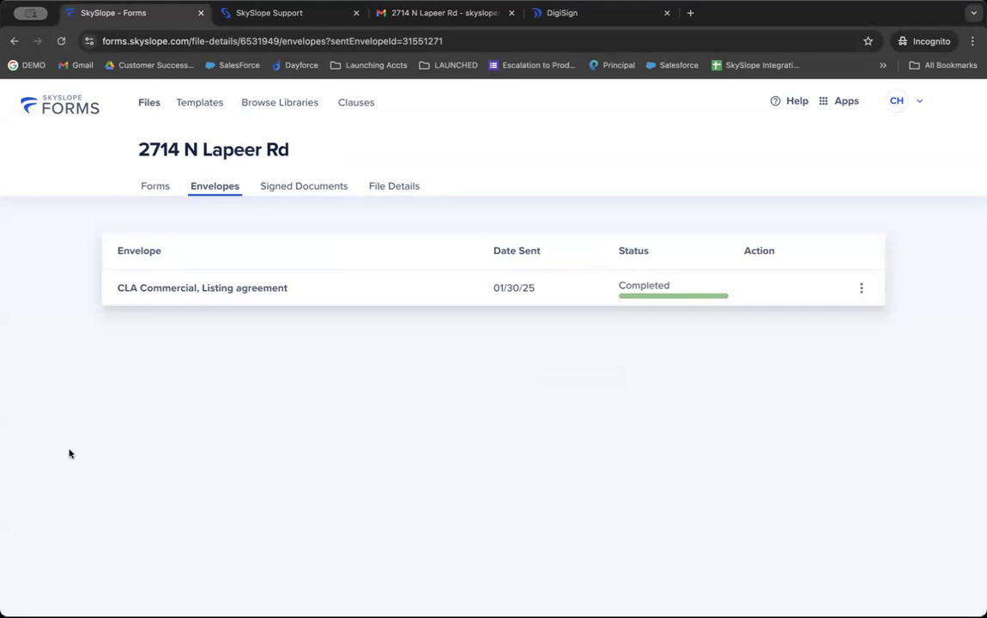
{"action": "left_click", "coordinate": [863, 290]}
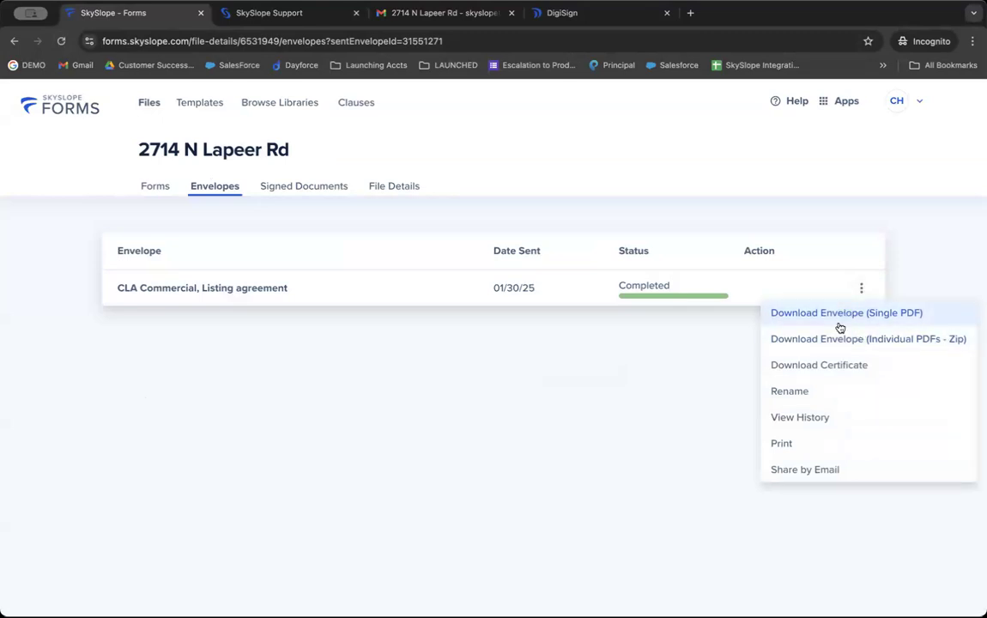
{"action": "left_click", "coordinate": [813, 416]}
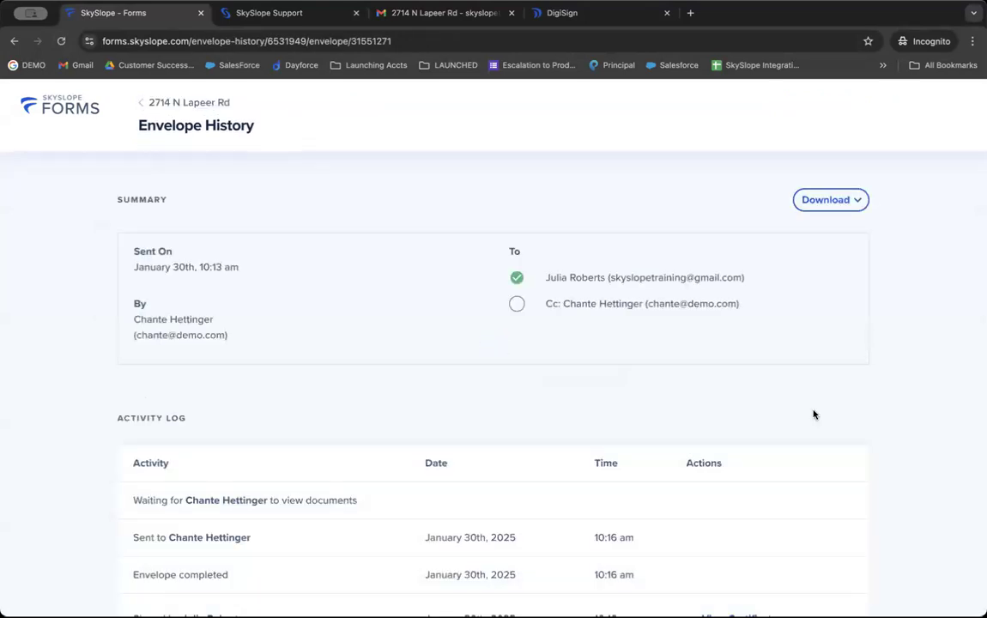
{"action": "scroll", "coordinate": [813, 415], "scroll_direction": "down", "scroll_amount": 3}
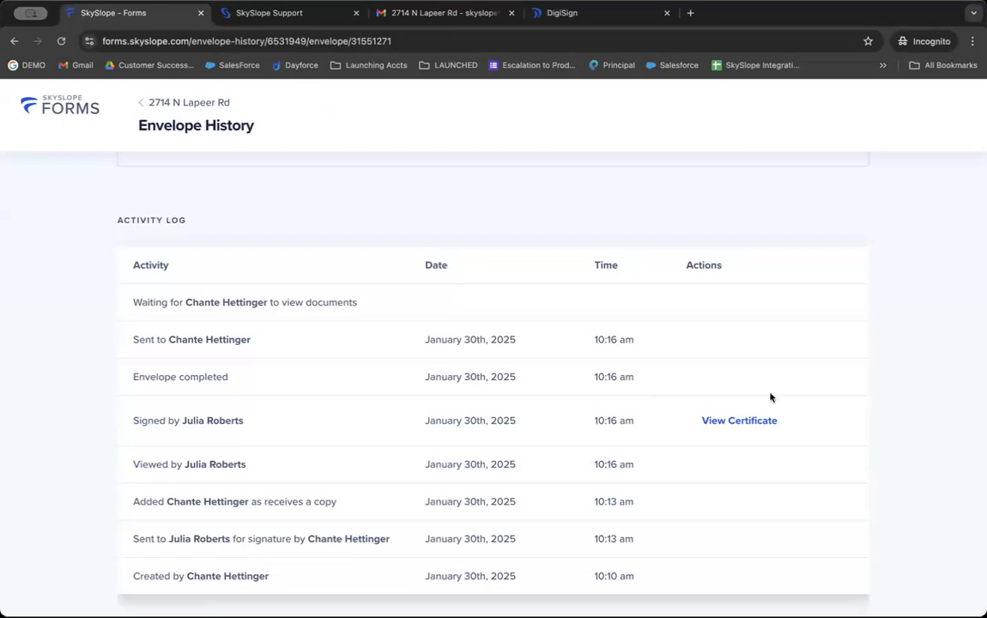
{"action": "triple_click", "coordinate": [221, 575]}
{"action": "triple_click", "coordinate": [222, 533]}
{"action": "left_click", "coordinate": [186, 464]}
{"action": "triple_click", "coordinate": [186, 464]}
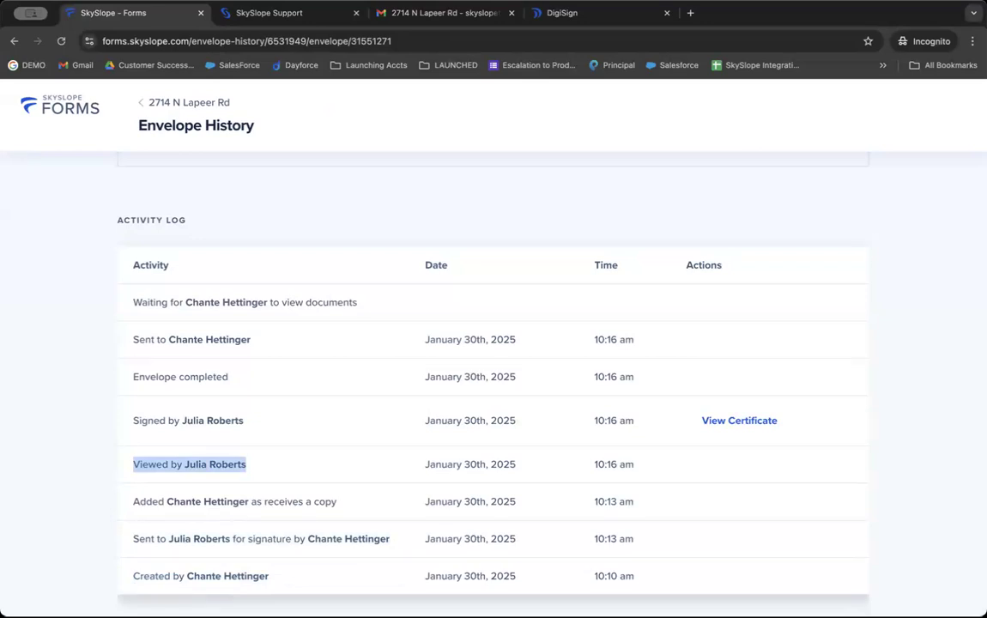
{"action": "left_click", "coordinate": [215, 198]}
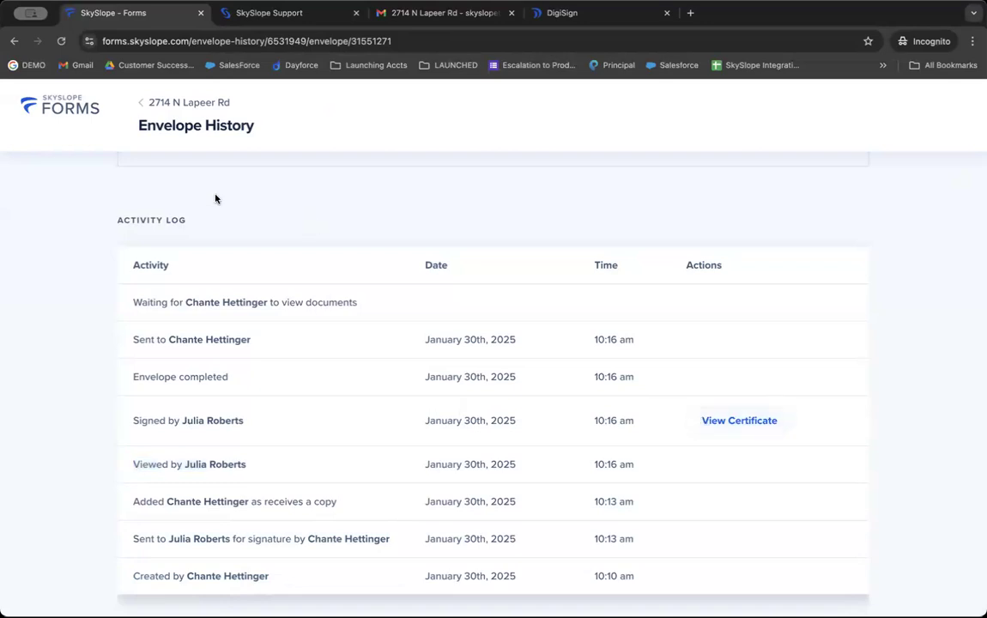
{"action": "left_click", "coordinate": [187, 102]}
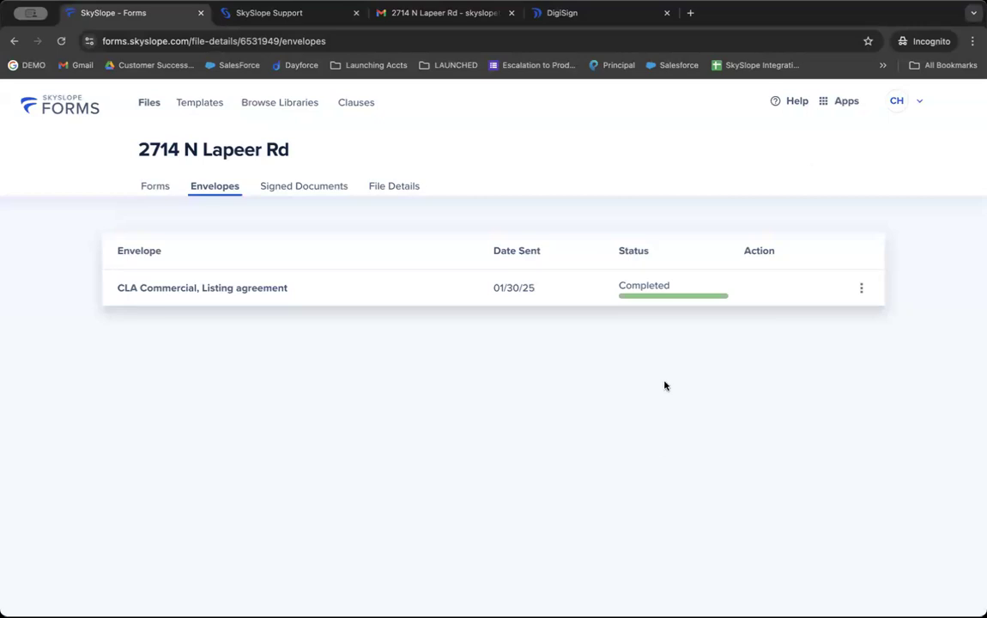
Step: Switch to the main SkySlope app from Apps and close the Quick Actions panel
{"action": "left_click", "coordinate": [834, 108]}
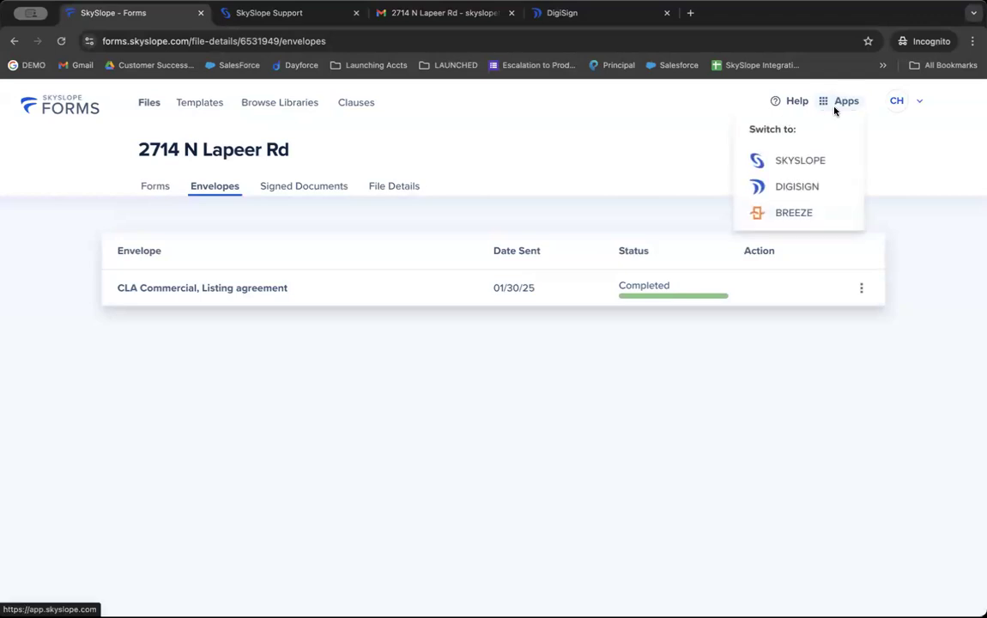
{"action": "left_click", "coordinate": [807, 157]}
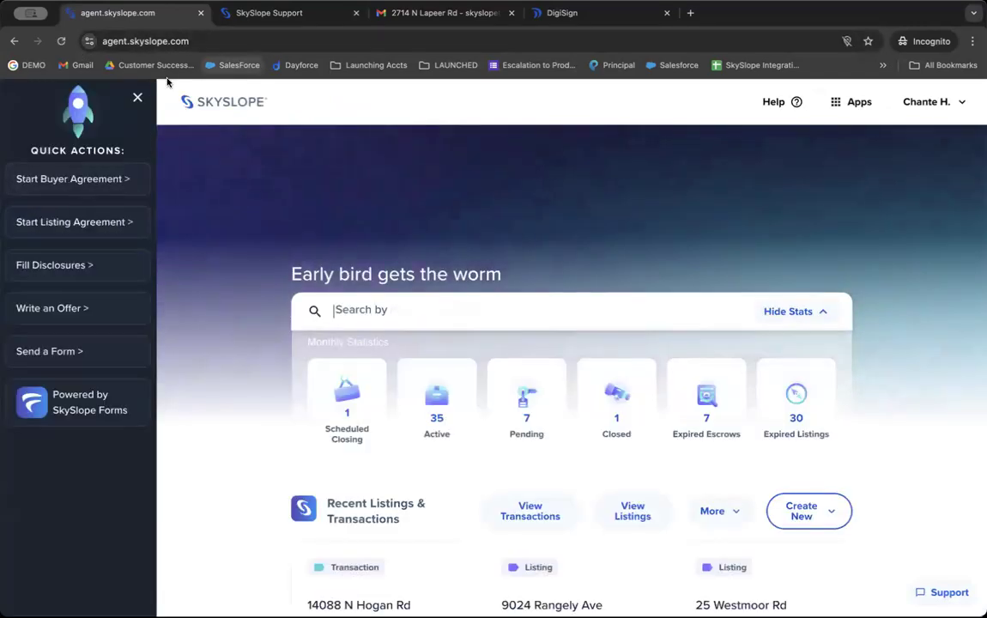
{"action": "left_click", "coordinate": [136, 98]}
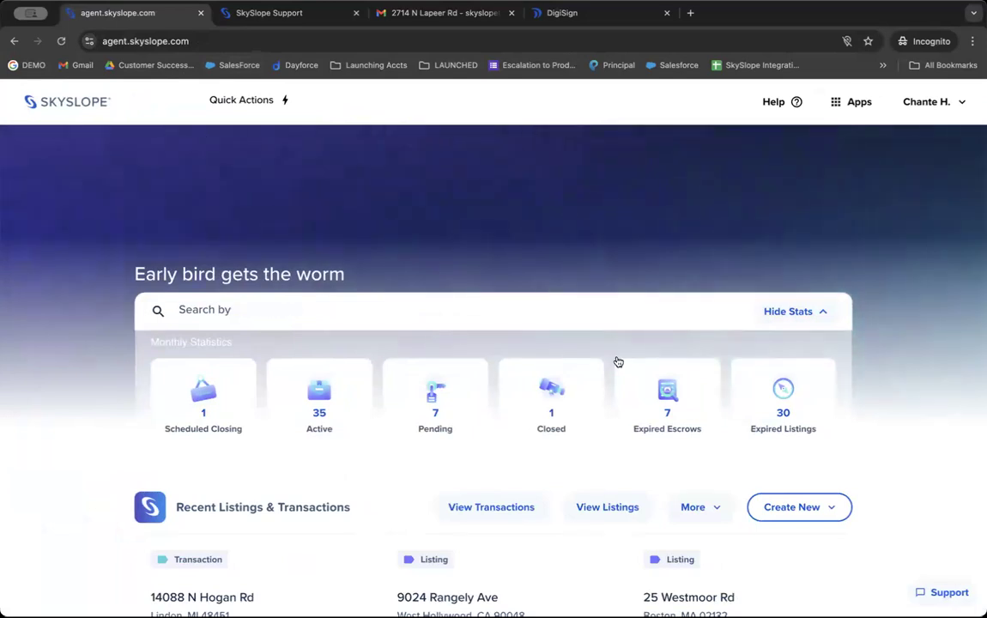
{"action": "left_click", "coordinate": [777, 512]}
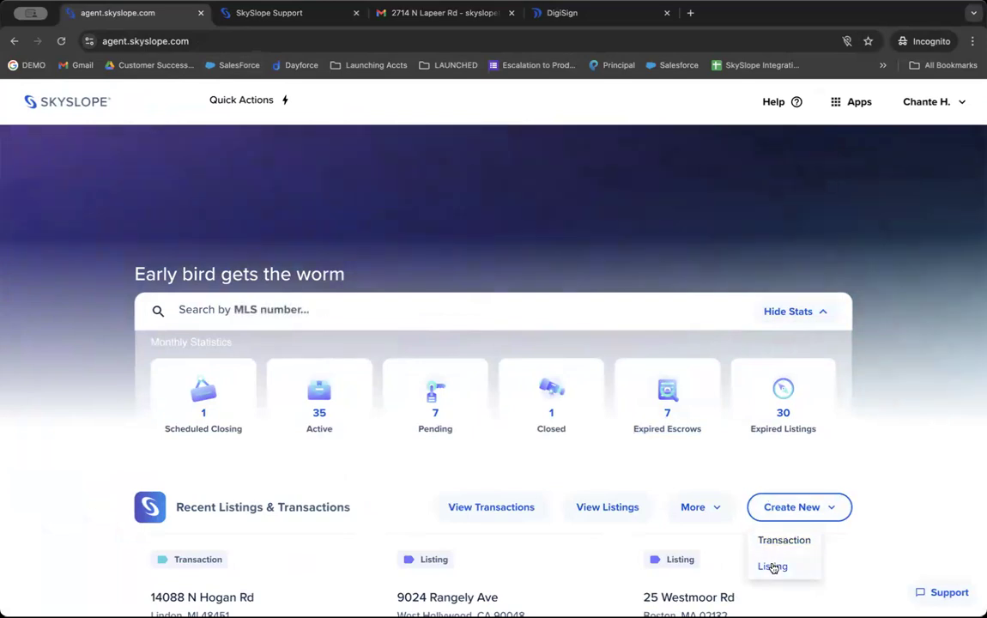
{"action": "left_click", "coordinate": [772, 566]}
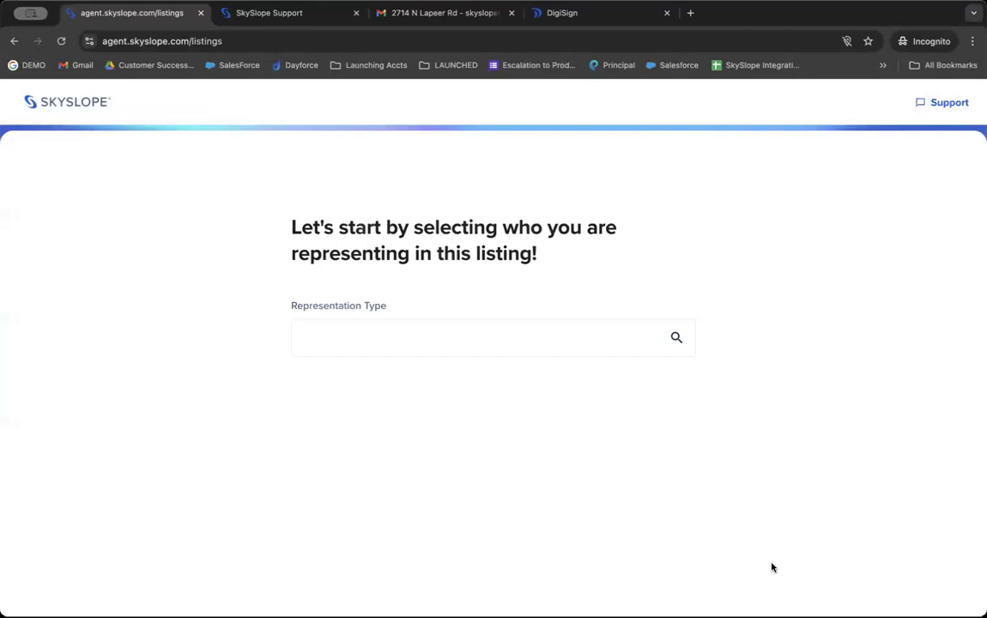
{"action": "left_click", "coordinate": [381, 341]}
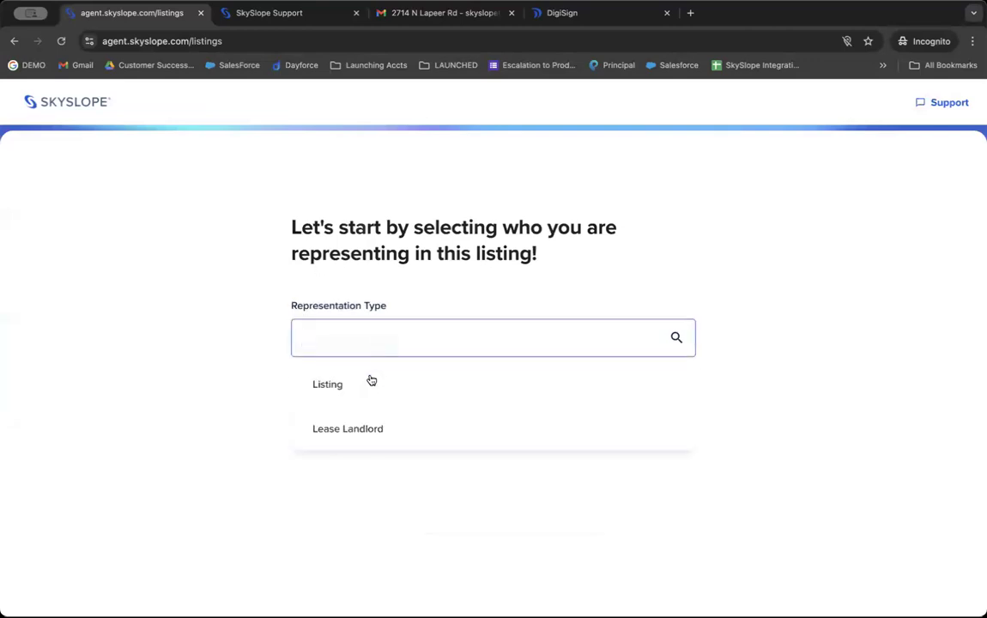
{"action": "left_click", "coordinate": [369, 380]}
{"action": "scroll", "coordinate": [352, 396], "scroll_direction": "down", "scroll_amount": 1}
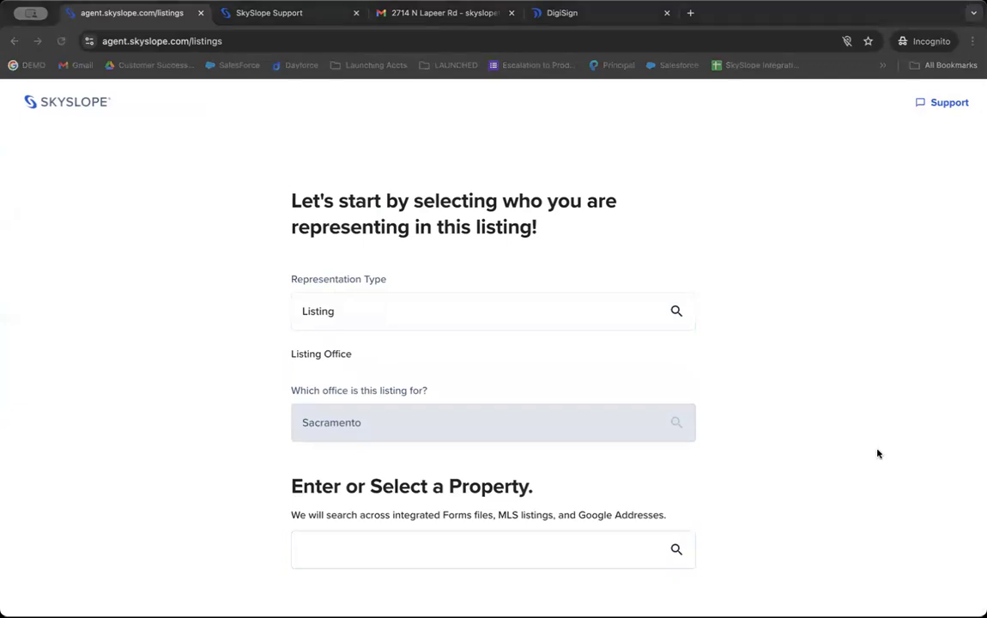
{"action": "left_click", "coordinate": [528, 542]}
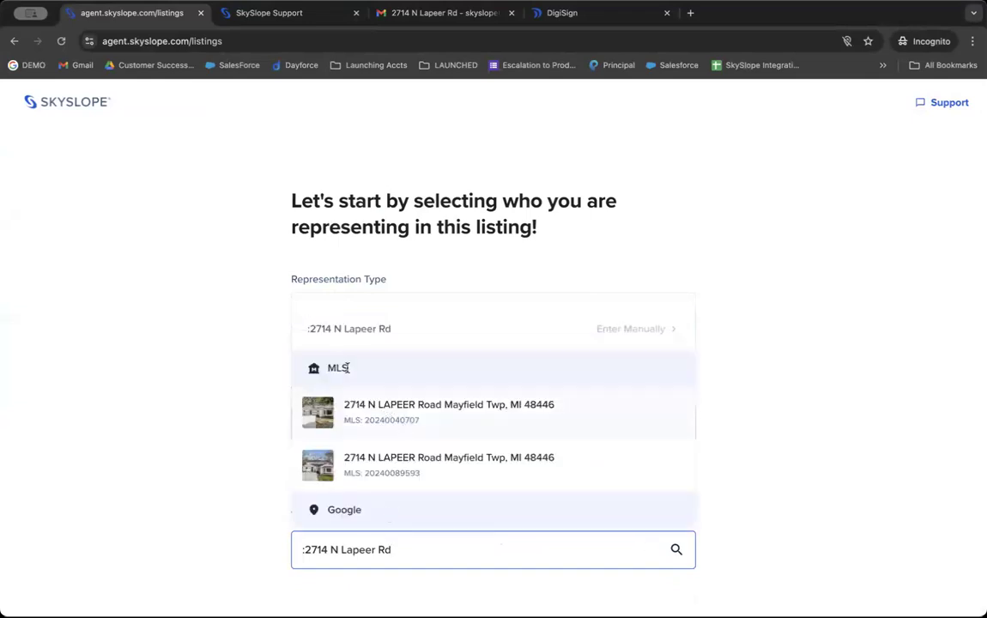
{"action": "left_click", "coordinate": [354, 422]}
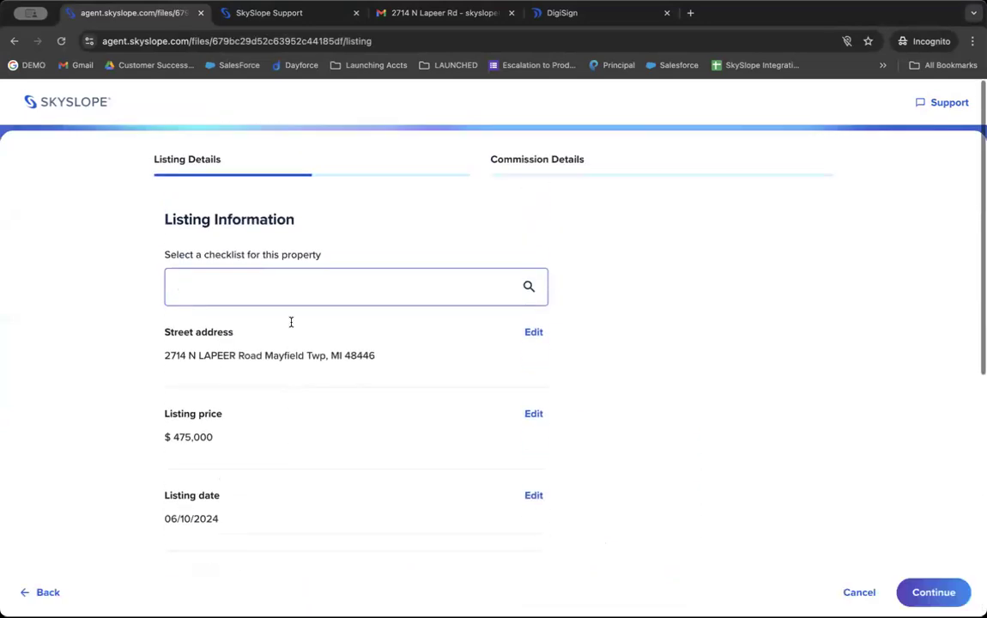
Step: Choose the CA - Residential Listing checklist and set the expiration date to 01/31/2025
{"action": "left_click", "coordinate": [278, 286]}
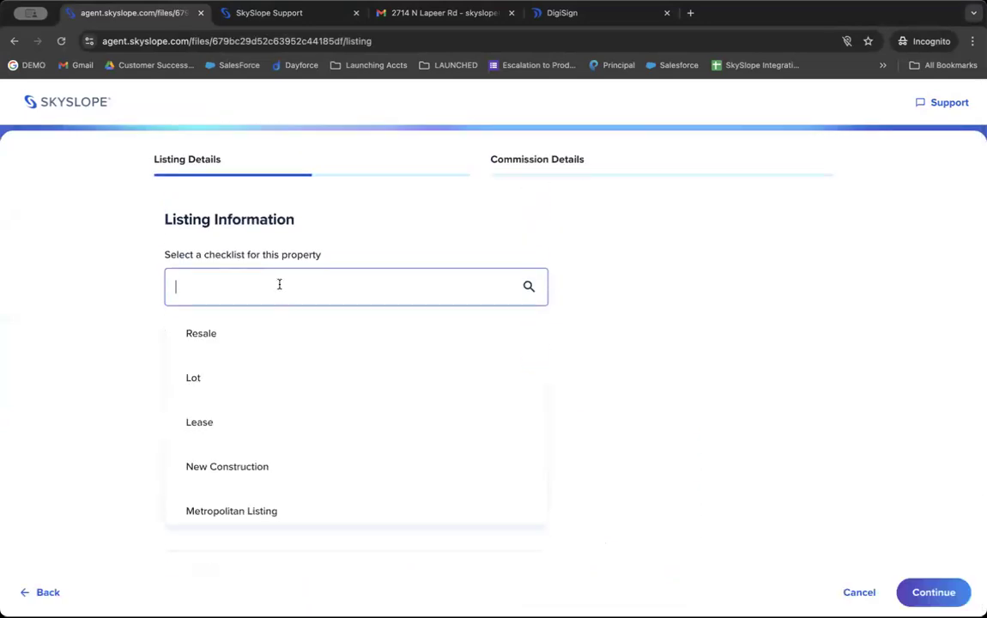
{"action": "scroll", "coordinate": [239, 420], "scroll_direction": "down", "scroll_amount": 1}
{"action": "scroll", "coordinate": [240, 420], "scroll_direction": "down", "scroll_amount": 2}
{"action": "left_click", "coordinate": [233, 400]}
{"action": "scroll", "coordinate": [233, 404], "scroll_direction": "down", "scroll_amount": 2}
{"action": "scroll", "coordinate": [234, 404], "scroll_direction": "down", "scroll_amount": 2}
{"action": "left_click", "coordinate": [322, 339]}
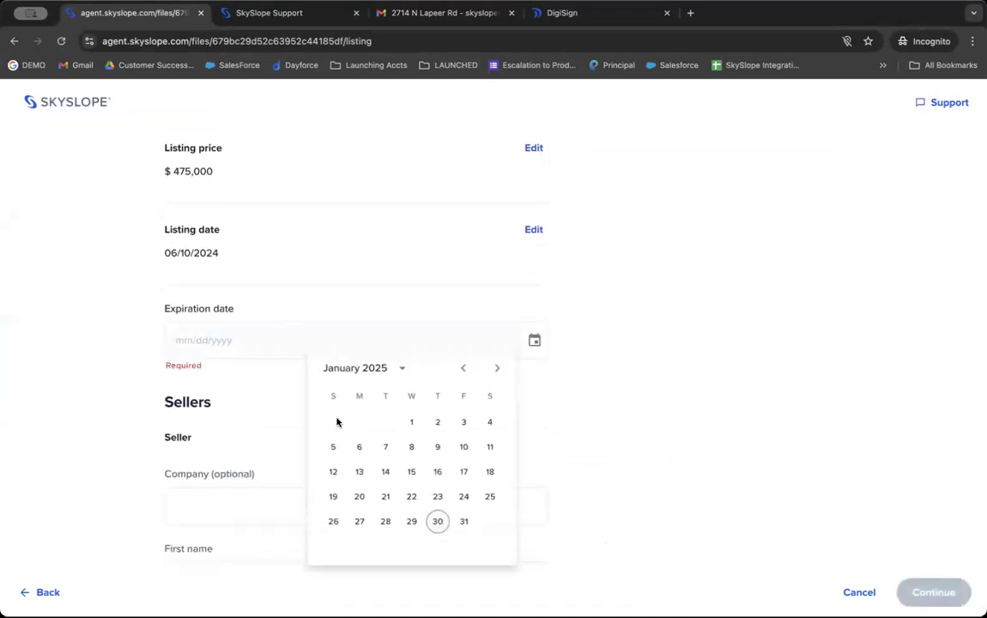
{"action": "left_click", "coordinate": [463, 521]}
{"action": "scroll", "coordinate": [460, 521], "scroll_direction": "down", "scroll_amount": 3}
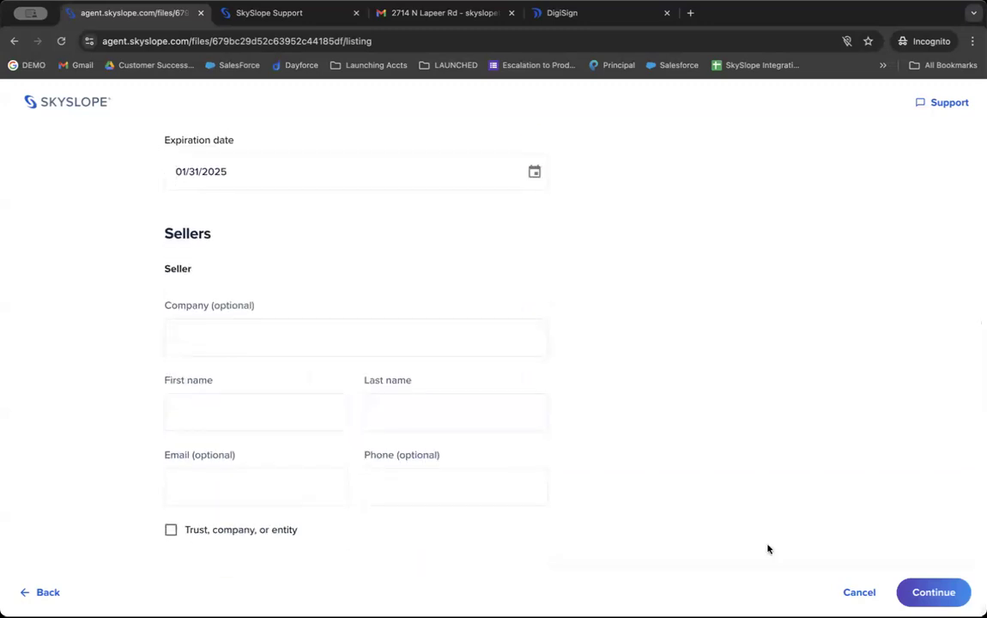
Step: Enter the seller's first name and a 900000 price, then continue to Commission Details
{"action": "left_click", "coordinate": [933, 592]}
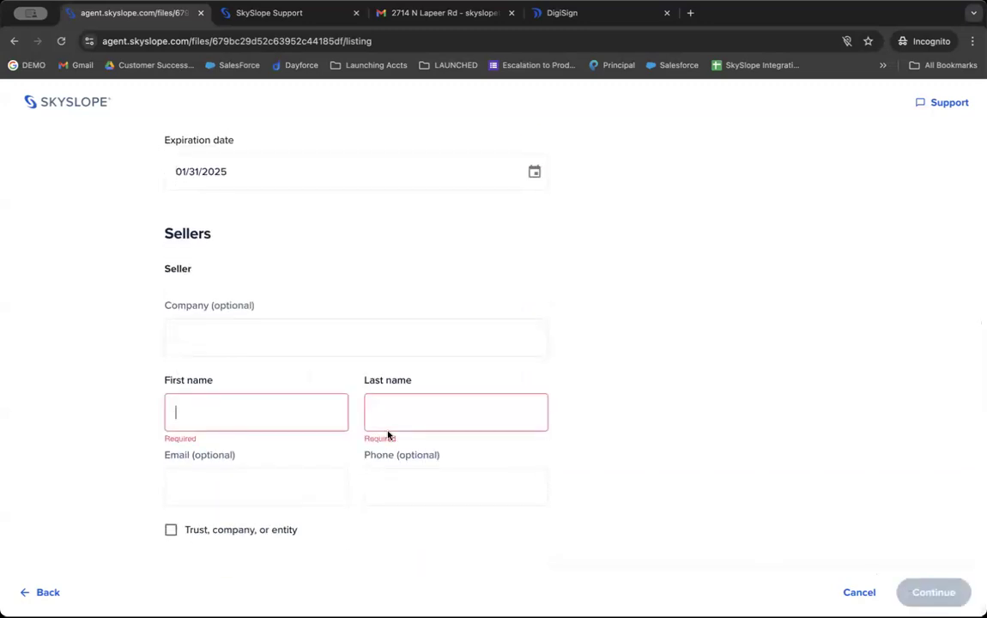
{"action": "type", "text": "JUlia"}
{"action": "key", "text": "Tab"}
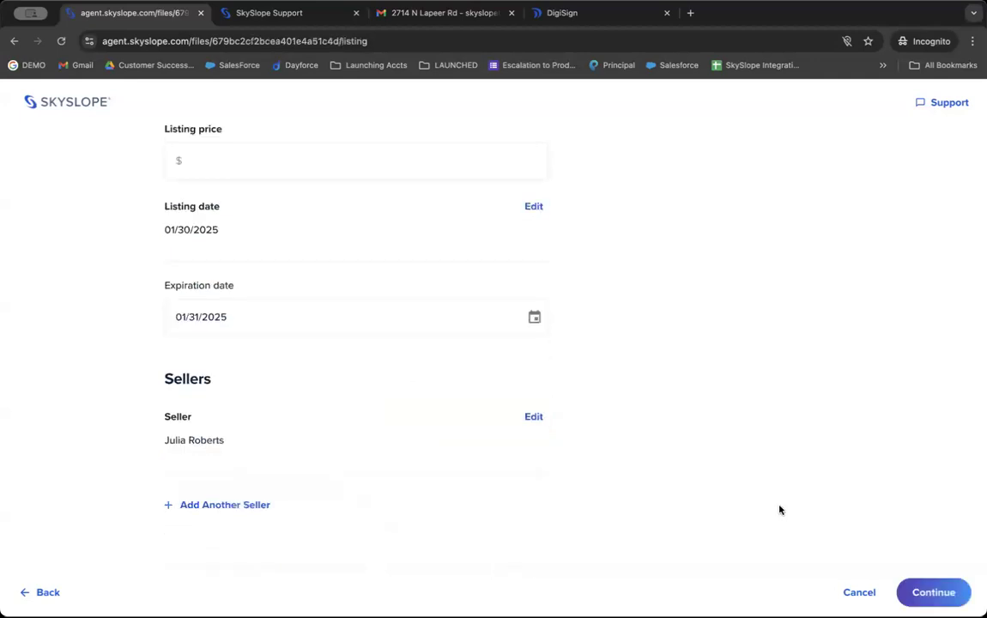
{"action": "left_click", "coordinate": [901, 589]}
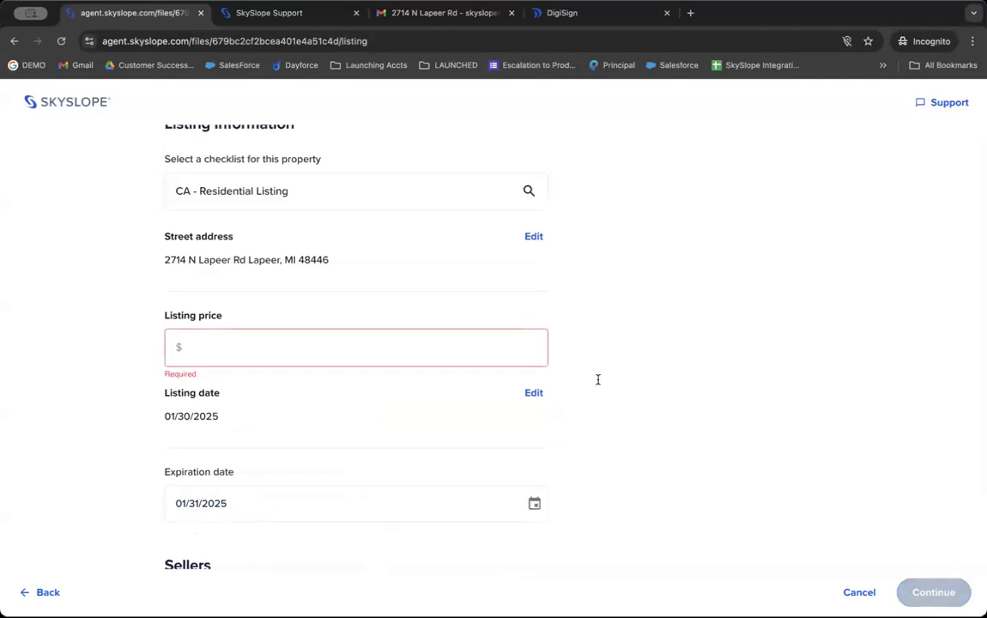
{"action": "type", "text": "9000000"}
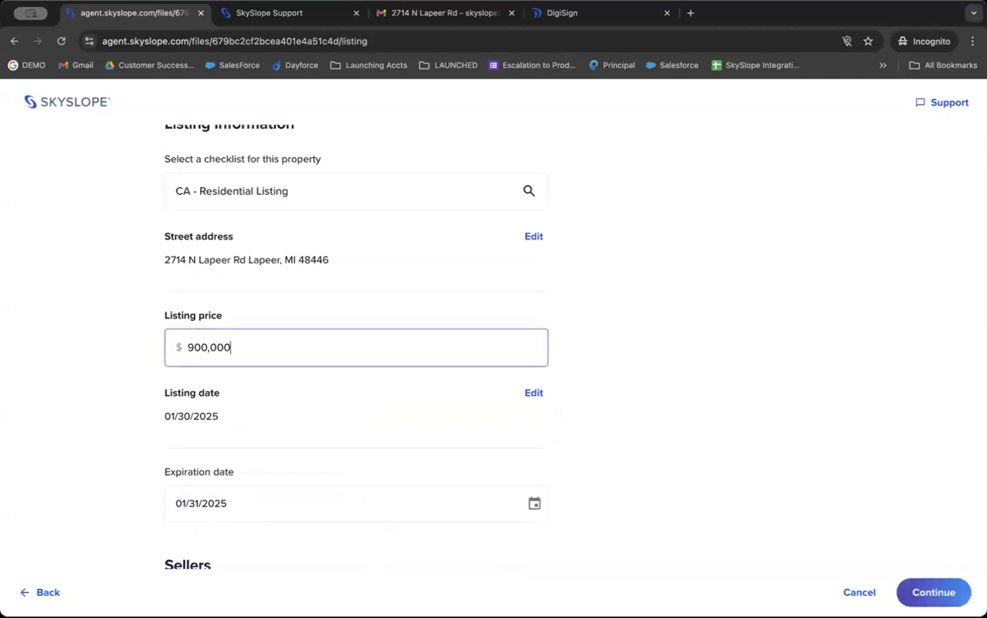
{"action": "left_click", "coordinate": [917, 592]}
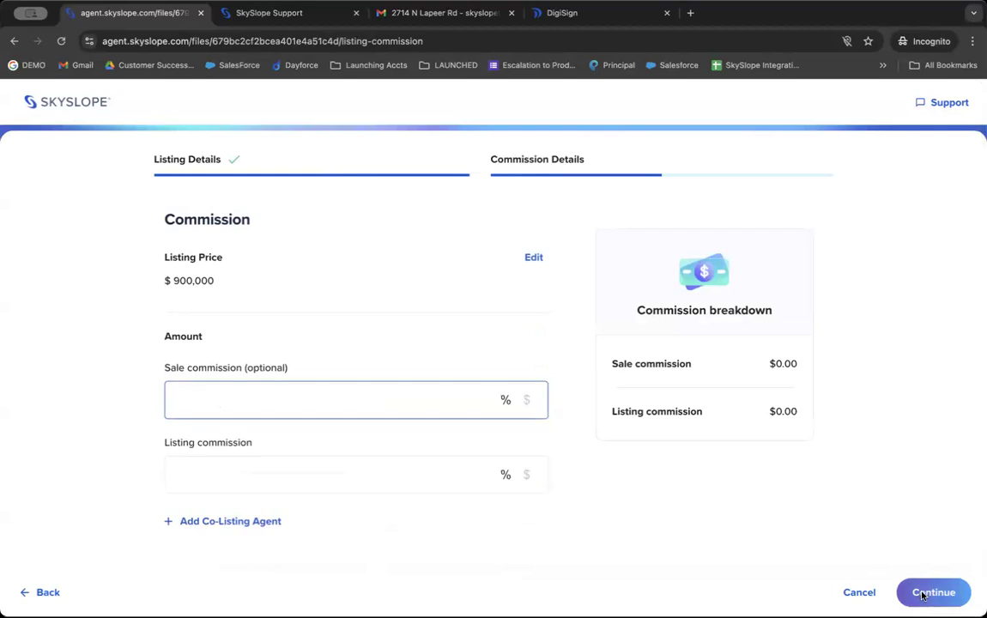
{"action": "key", "text": "Tab"}
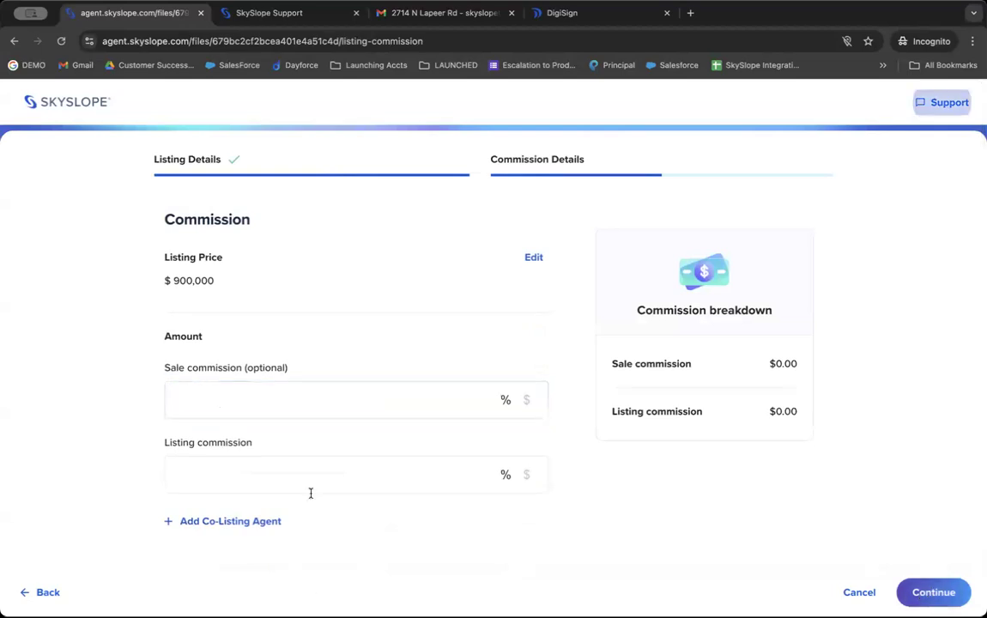
{"action": "left_click", "coordinate": [306, 402]}
{"action": "type", "text": "3"}
{"action": "left_click", "coordinate": [294, 474]}
{"action": "type", "text": "3"}
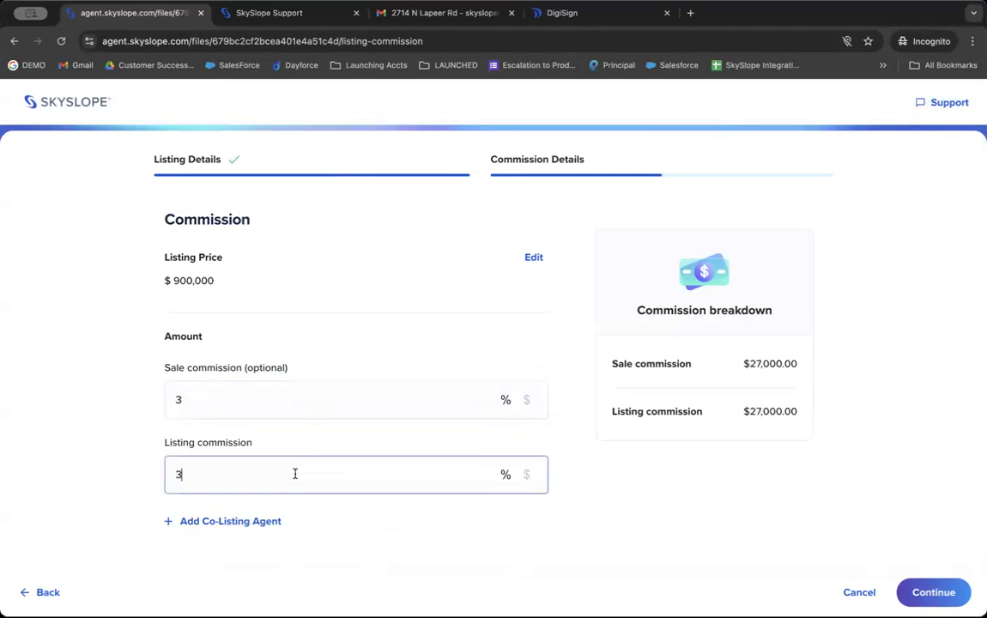
{"action": "left_click", "coordinate": [931, 592]}
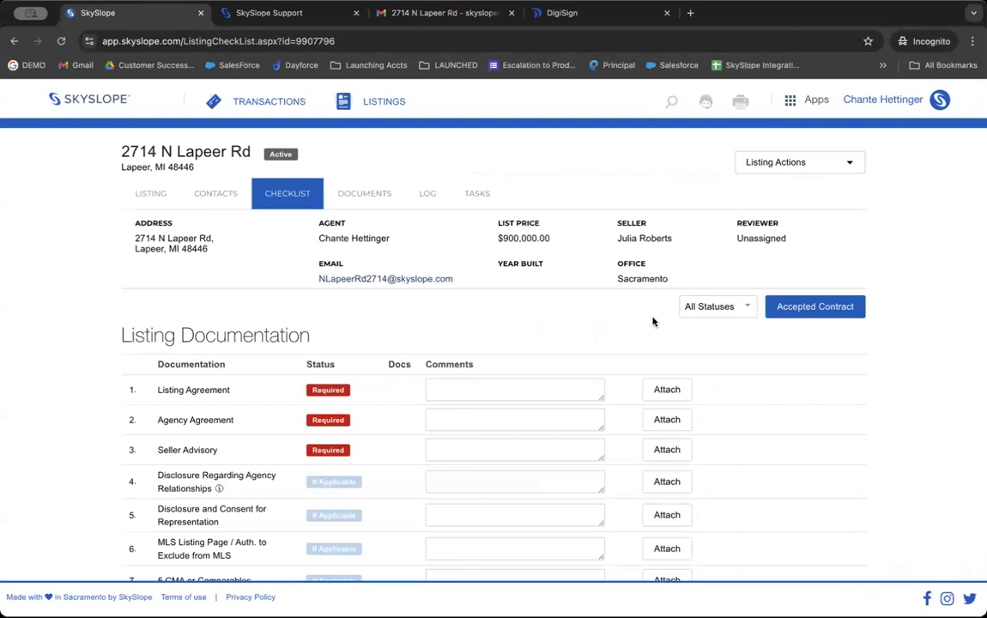
{"action": "left_click", "coordinate": [147, 199]}
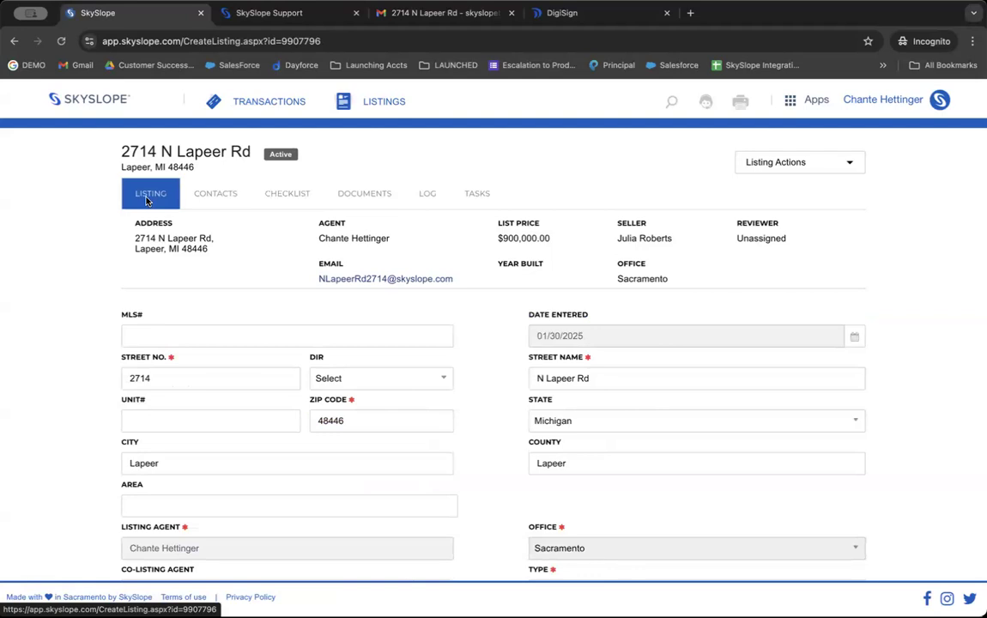
{"action": "left_click", "coordinate": [221, 197]}
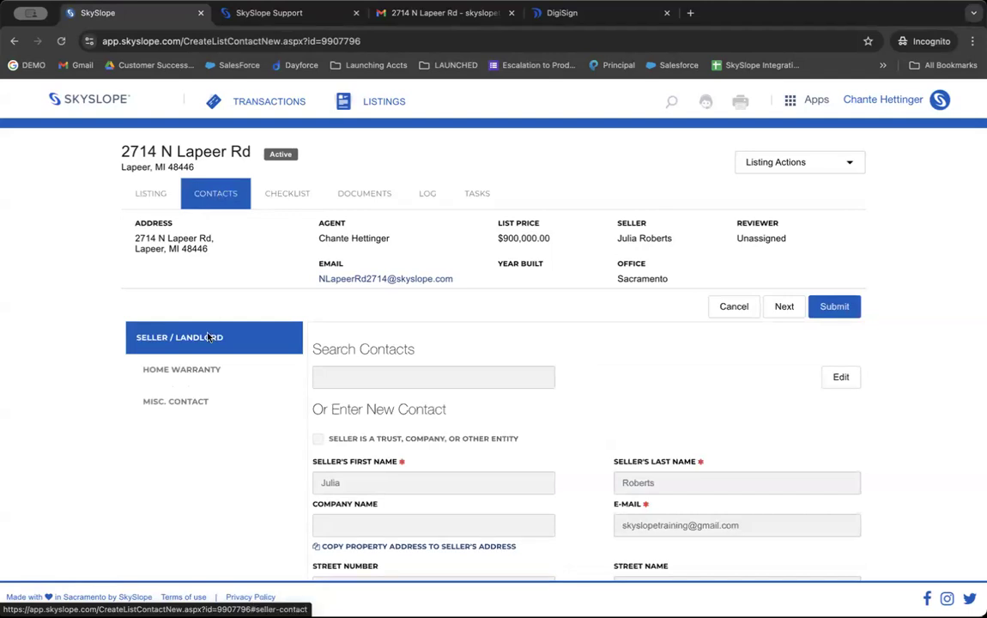
{"action": "left_click", "coordinate": [266, 197]}
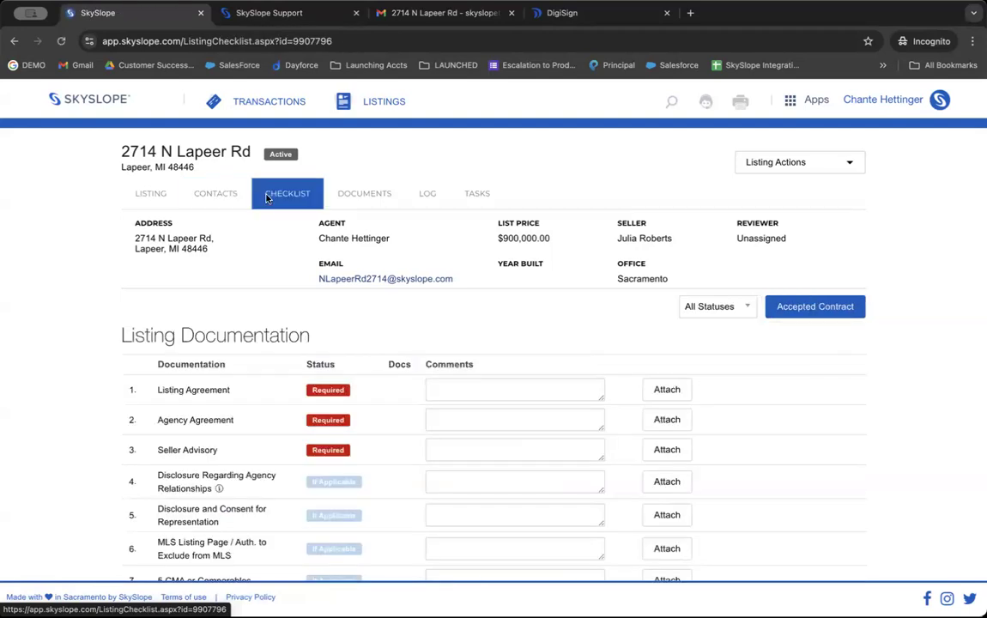
Step: Copy the listing's dedicated email address from the EMAIL link in the header
{"action": "left_click_drag", "start_coordinate": [311, 336], "coordinate": [120, 336]}
{"action": "scroll", "coordinate": [216, 346], "scroll_direction": "down", "scroll_amount": 1}
{"action": "scroll", "coordinate": [216, 346], "scroll_direction": "down", "scroll_amount": 1}
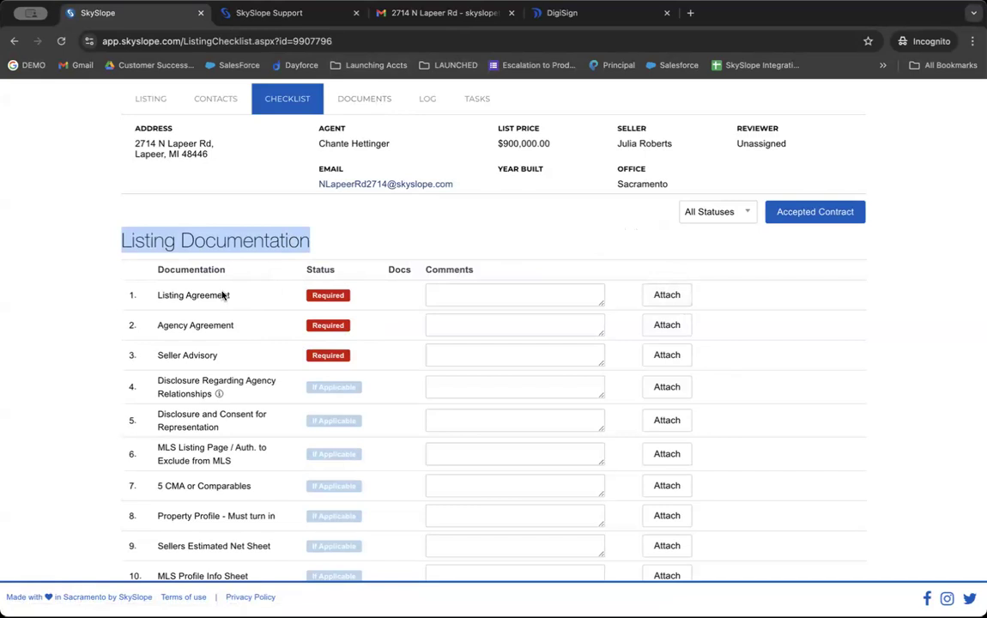
{"action": "left_click_drag", "start_coordinate": [233, 168], "coordinate": [447, 194]}
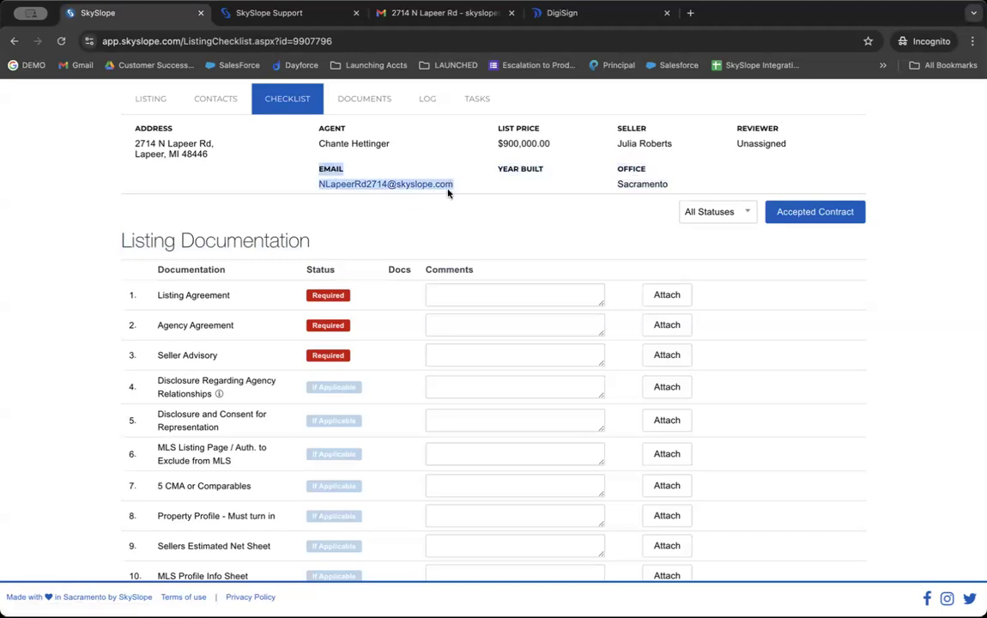
{"action": "left_click", "coordinate": [312, 181]}
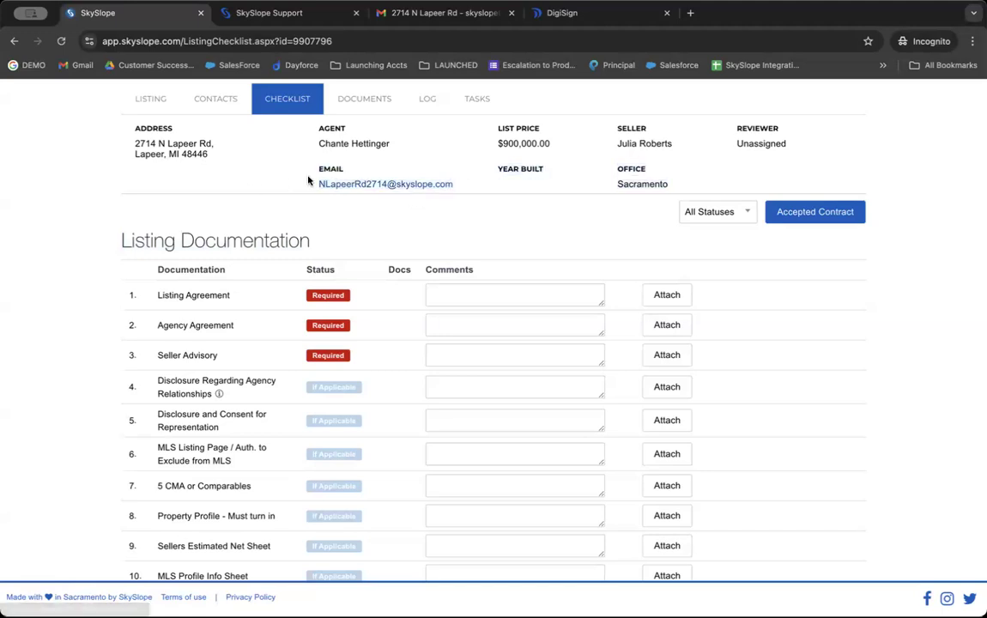
{"action": "right_click", "coordinate": [362, 192]}
{"action": "left_click", "coordinate": [390, 273]}
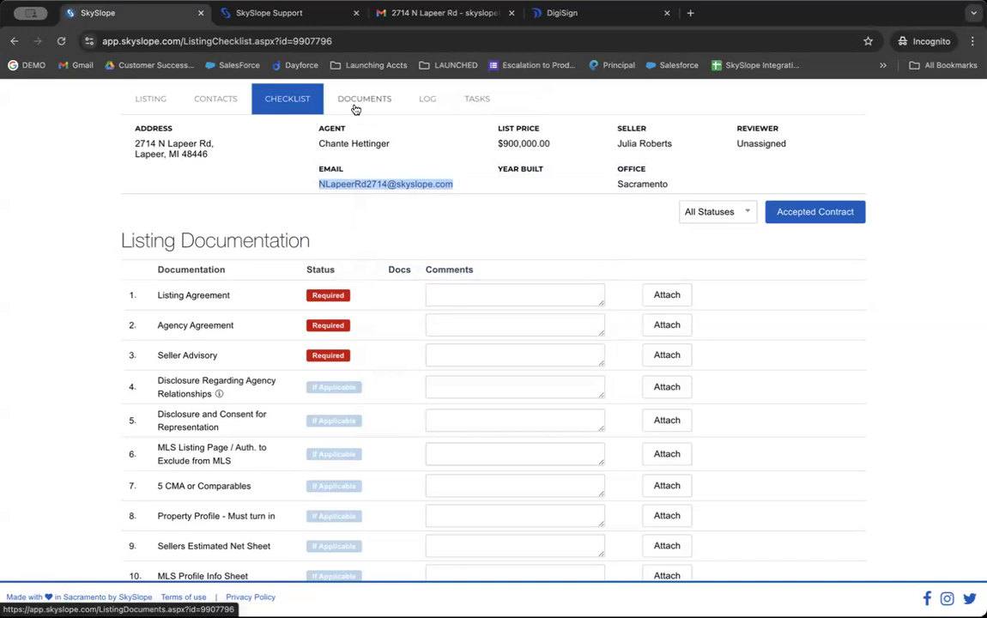
Step: In Gmail, open the Listing Packet email filed under the agent's label
{"action": "left_click", "coordinate": [489, 11]}
{"action": "scroll", "coordinate": [52, 402], "scroll_direction": "down", "scroll_amount": 1}
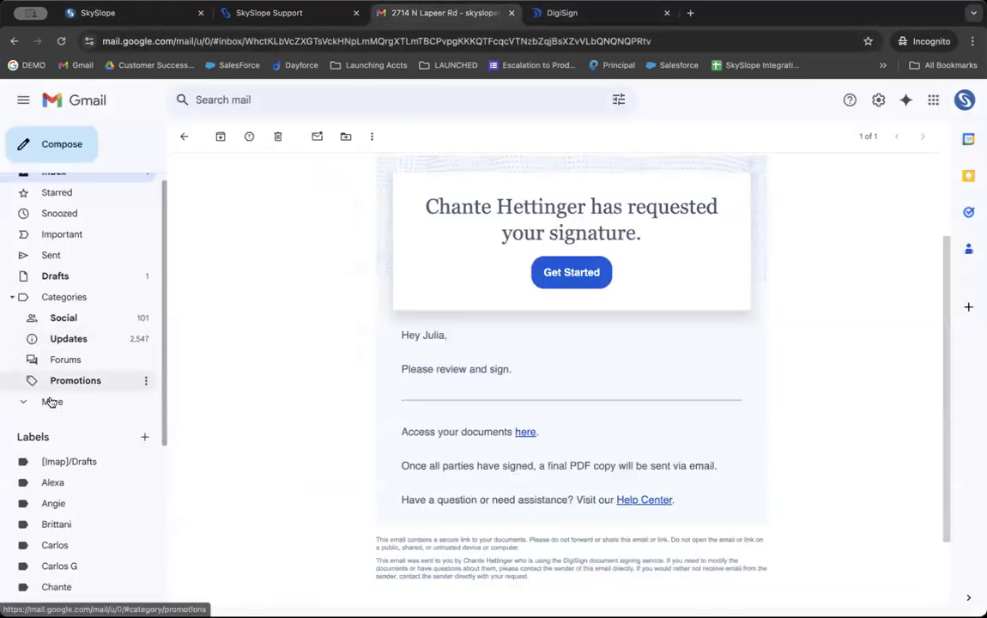
{"action": "scroll", "coordinate": [52, 402], "scroll_direction": "down", "scroll_amount": 3}
{"action": "left_click", "coordinate": [56, 371]}
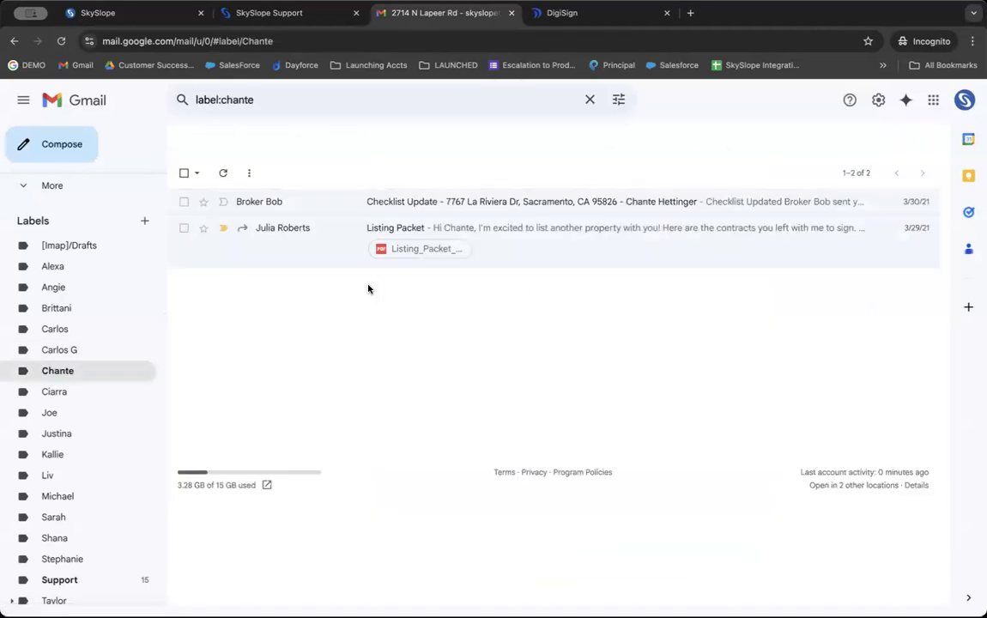
{"action": "left_click", "coordinate": [327, 235]}
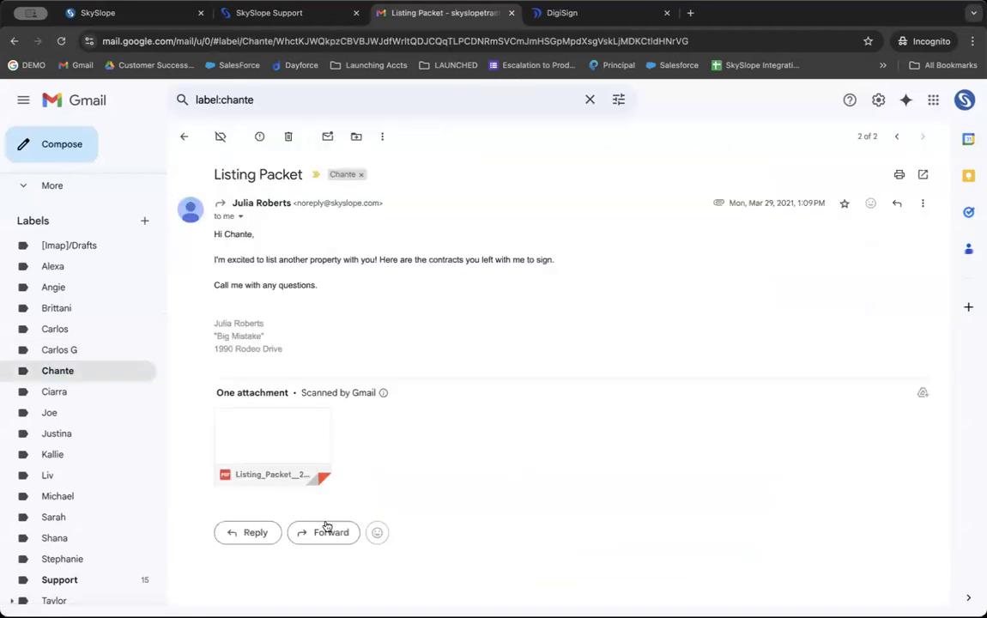
{"action": "scroll", "coordinate": [327, 526], "scroll_direction": "down", "scroll_amount": 1}
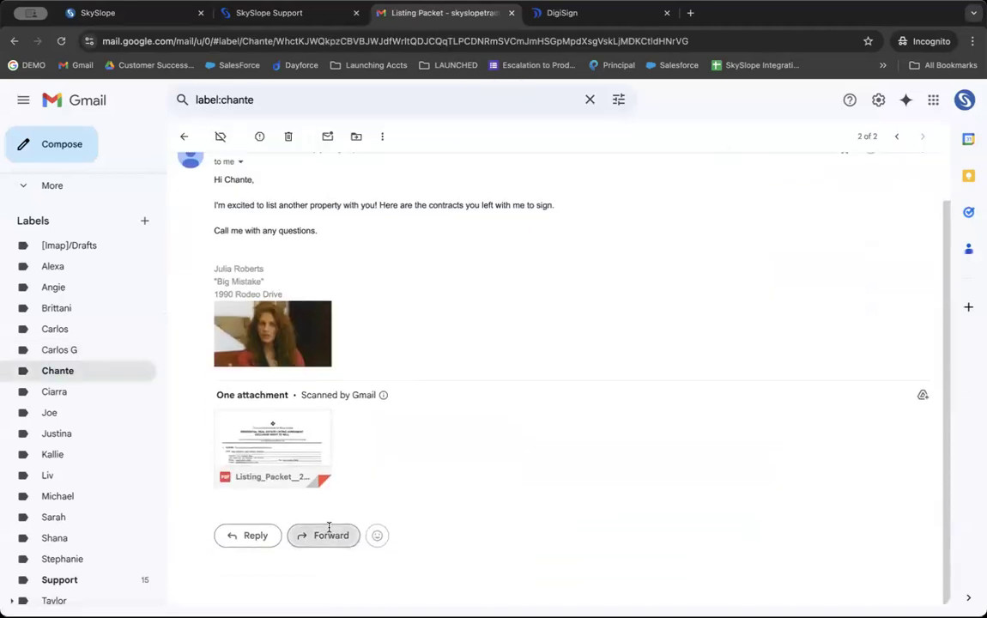
Step: Forward the Listing Packet PDF to the listing's pasted SkySlope email address
{"action": "left_click", "coordinate": [328, 528]}
{"action": "key", "text": "super+v"}
{"action": "scroll", "coordinate": [284, 530], "scroll_direction": "down", "scroll_amount": 1}
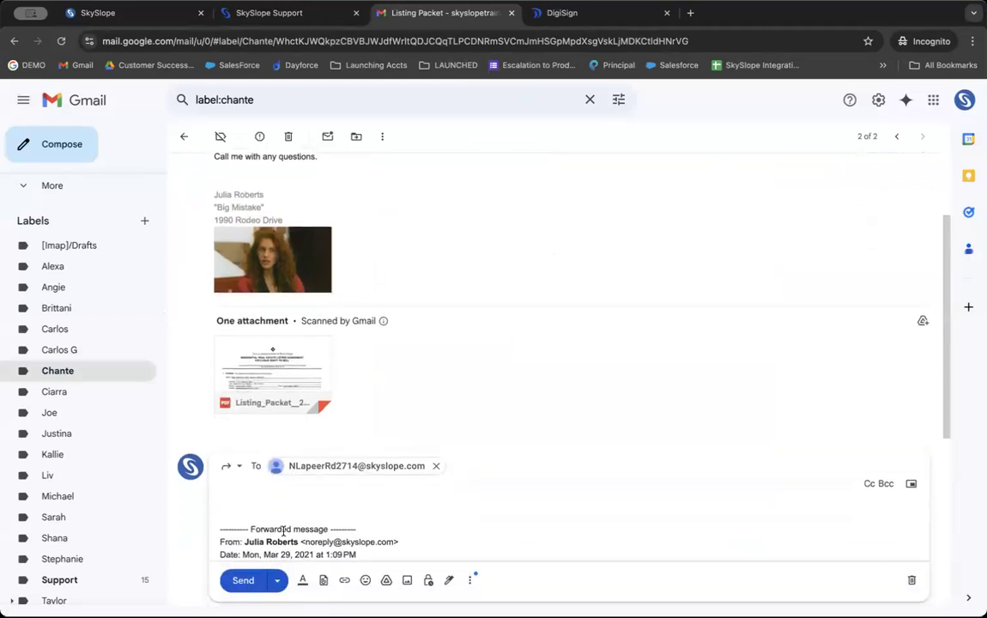
{"action": "left_click", "coordinate": [243, 581]}
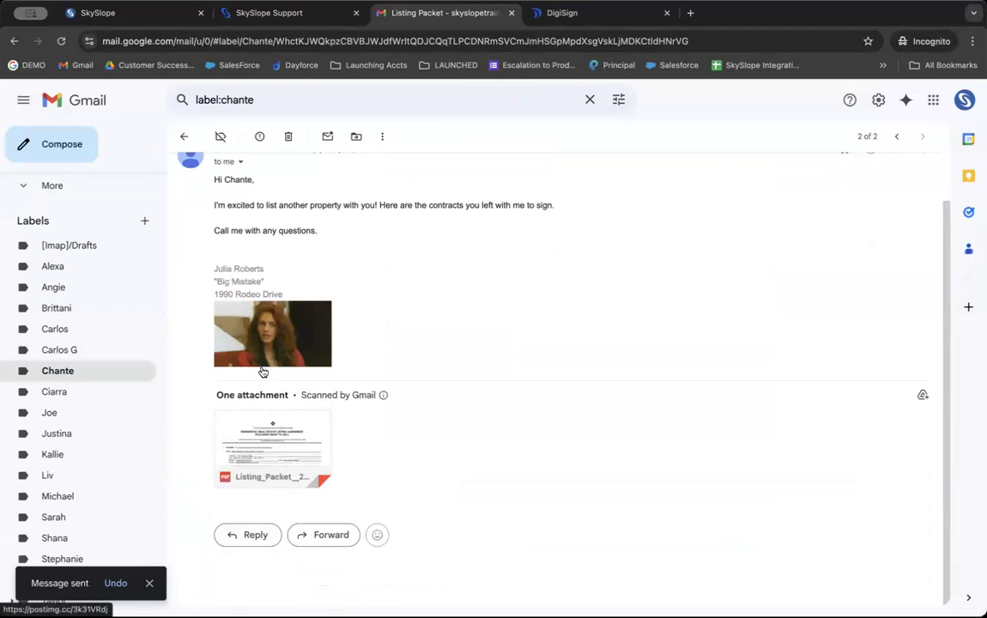
{"action": "mouse_move", "coordinate": [249, 450]}
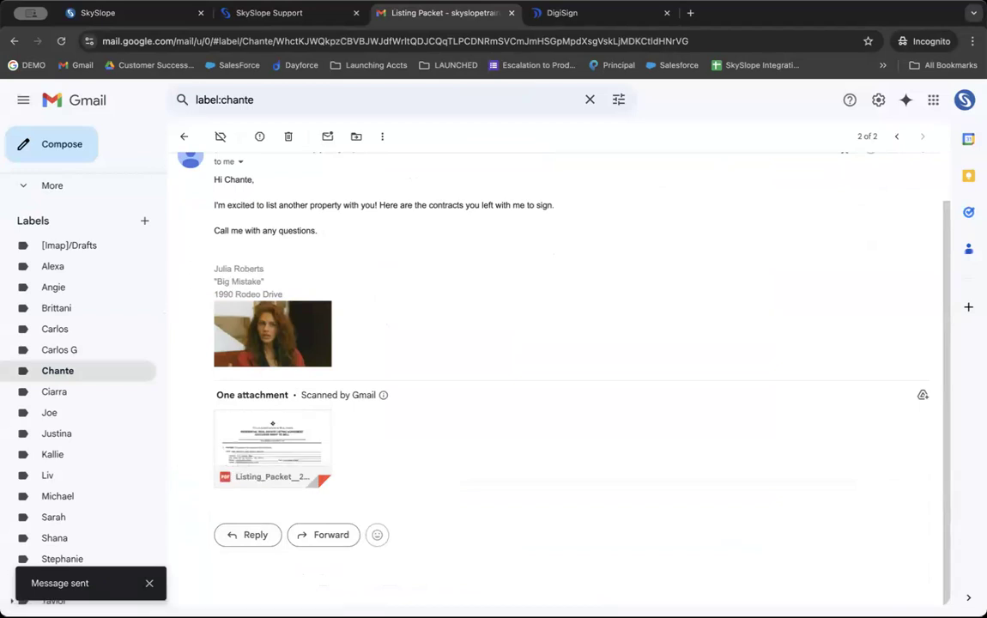
{"action": "left_click", "coordinate": [98, 12]}
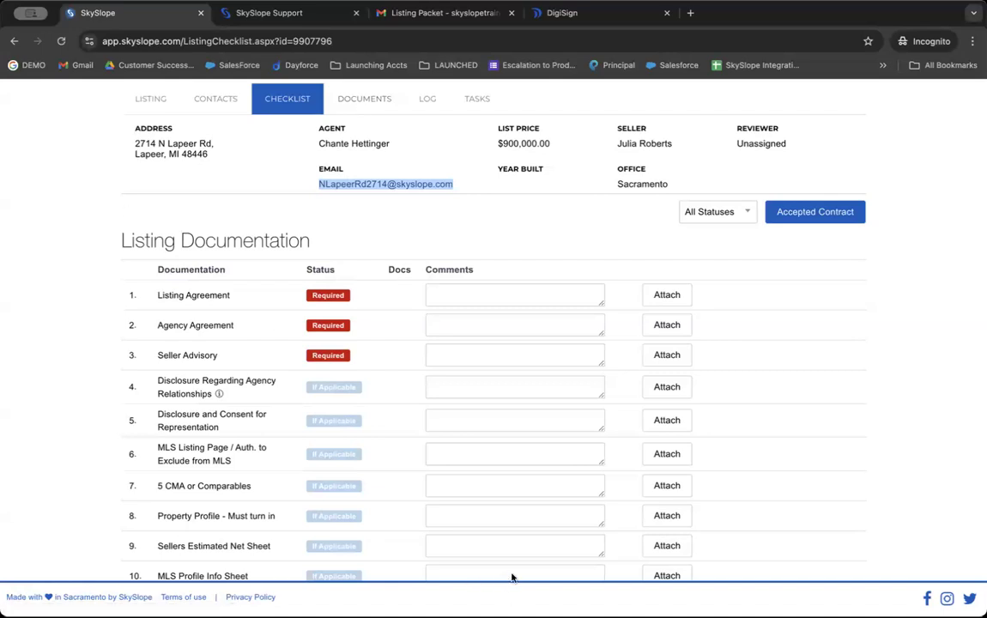
Step: Select Listing_Packet__2__919.pdf in the listing's documents and start splitting it
{"action": "left_click", "coordinate": [420, 247]}
{"action": "left_click", "coordinate": [349, 100]}
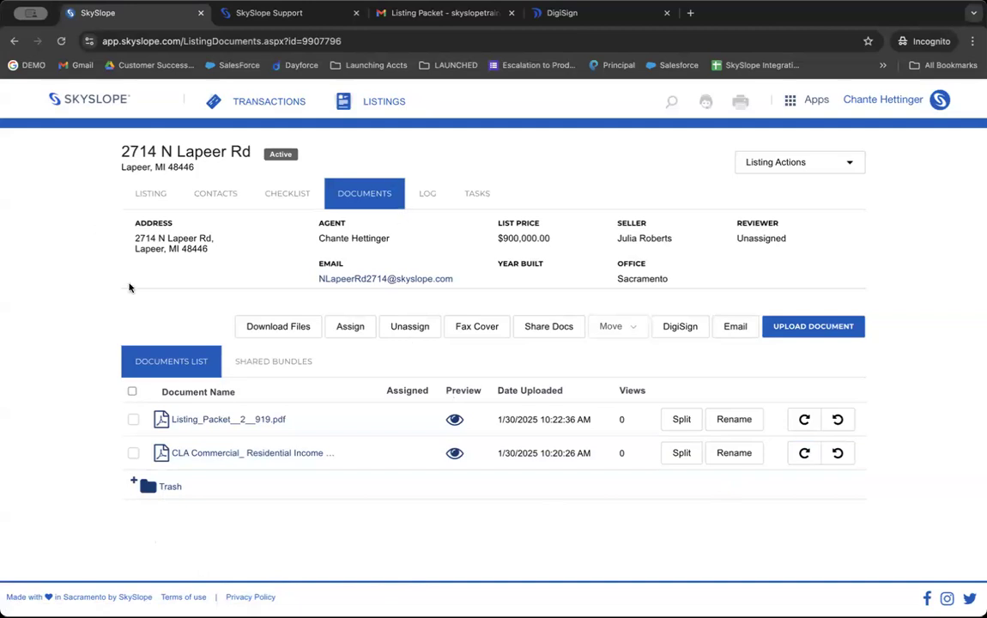
{"action": "left_click", "coordinate": [133, 420]}
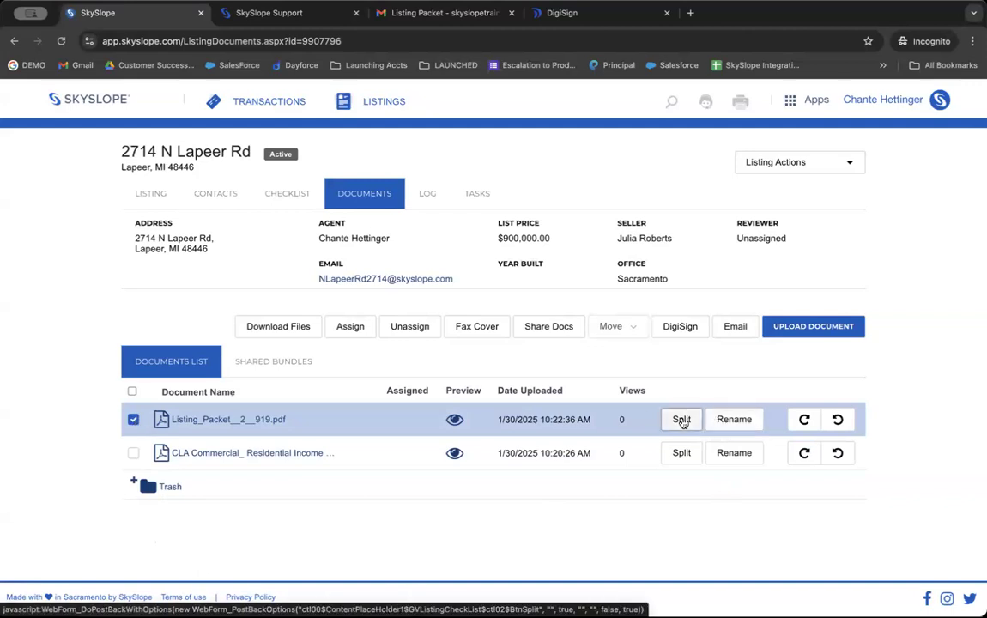
{"action": "left_click", "coordinate": [134, 421]}
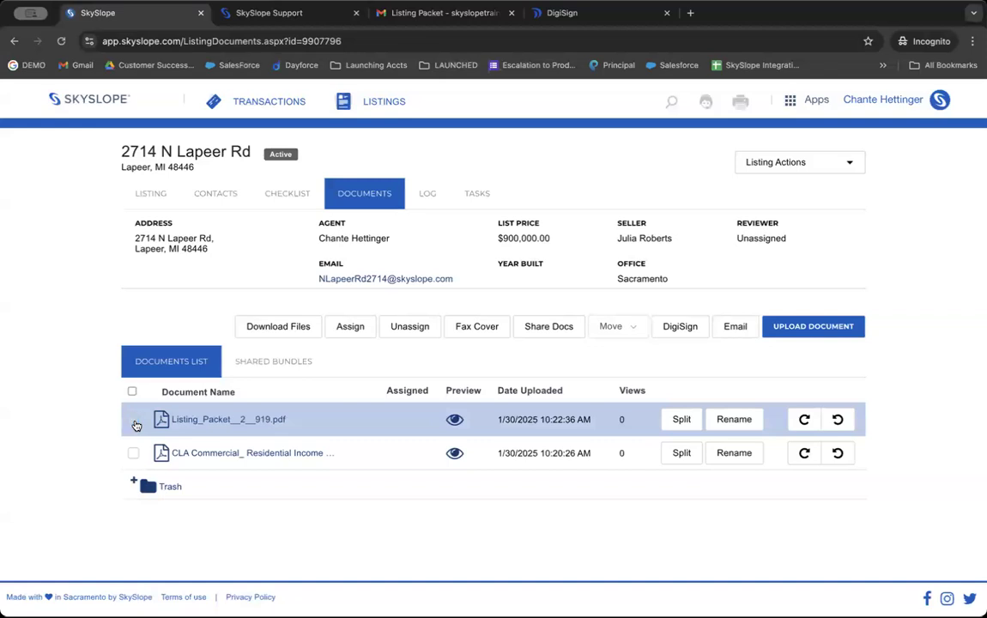
{"action": "left_click", "coordinate": [133, 420]}
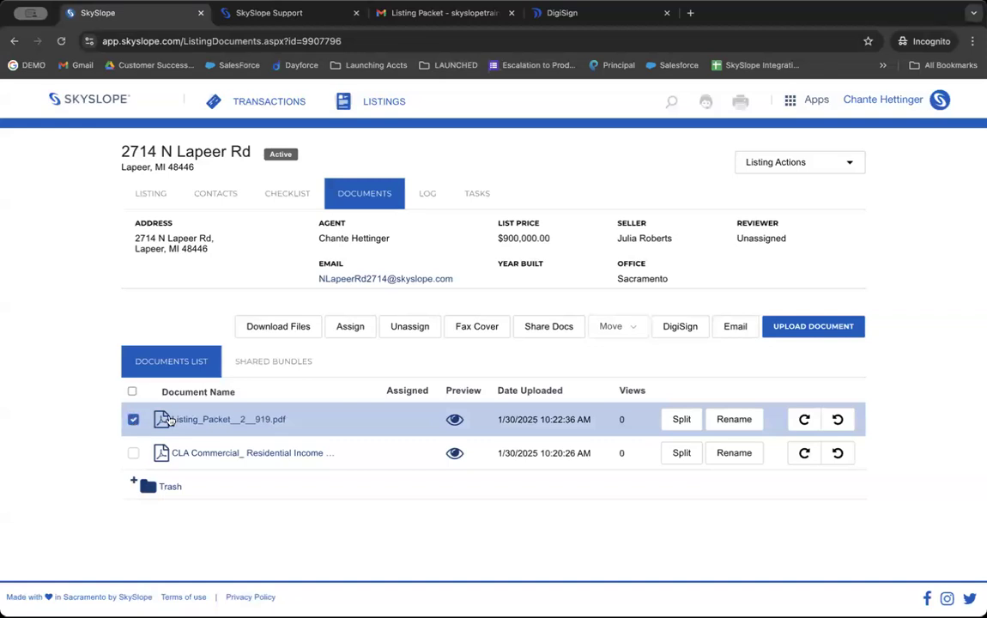
{"action": "left_click", "coordinate": [676, 420]}
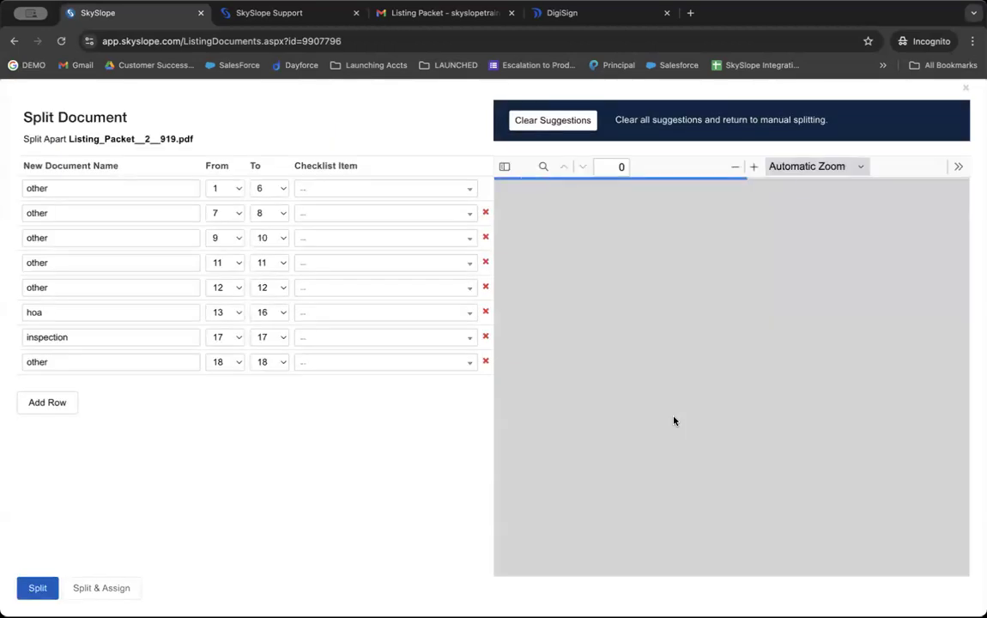
Step: Clear the suggested splits and assign pages 1–5 to Agency Agreement
{"action": "scroll", "coordinate": [673, 386], "scroll_direction": "down", "scroll_amount": 5}
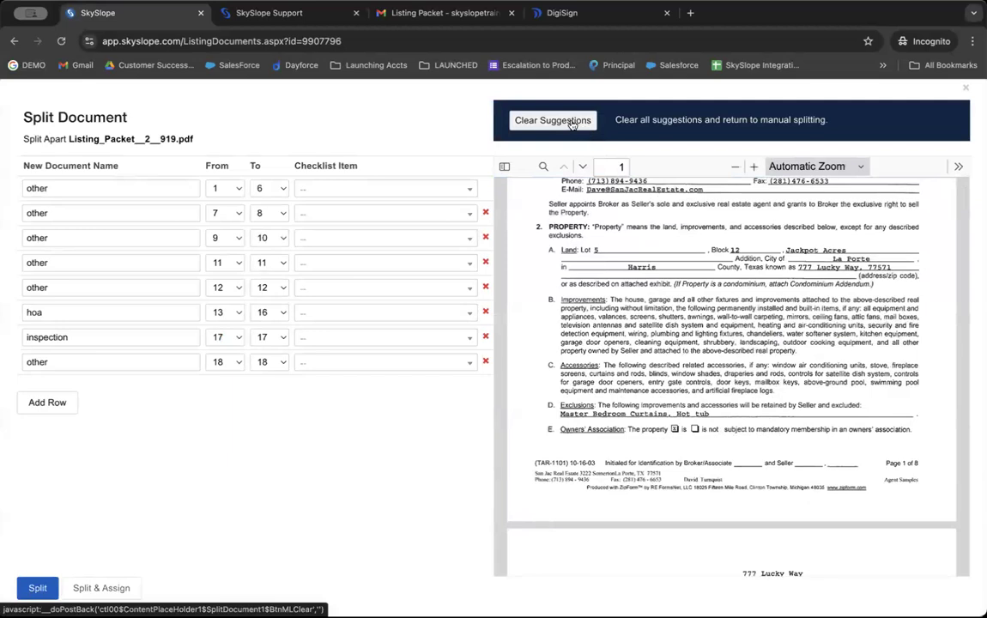
{"action": "left_click", "coordinate": [571, 121]}
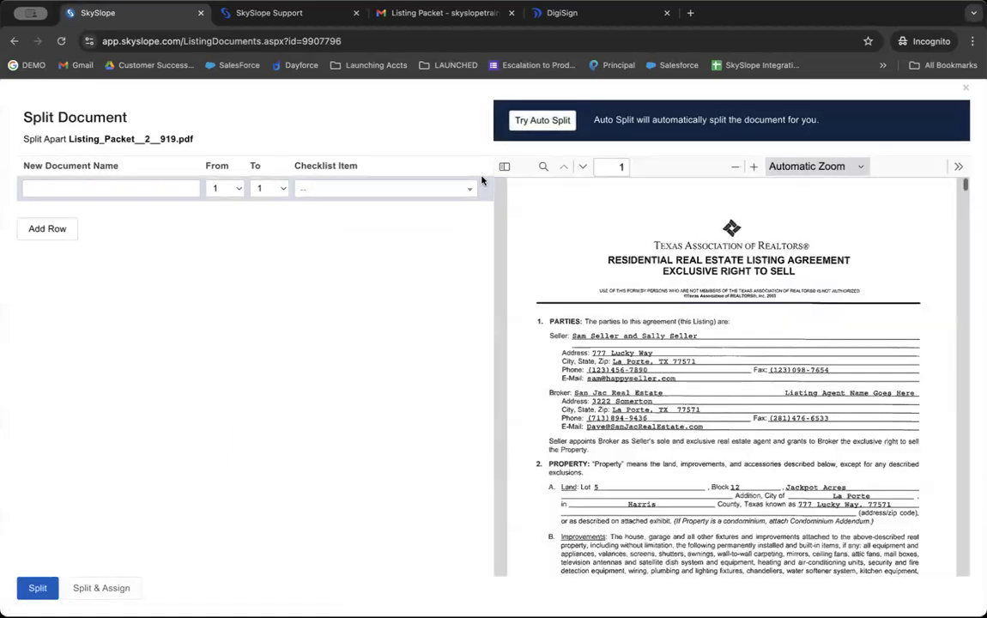
{"action": "scroll", "coordinate": [551, 240], "scroll_direction": "down", "scroll_amount": 10}
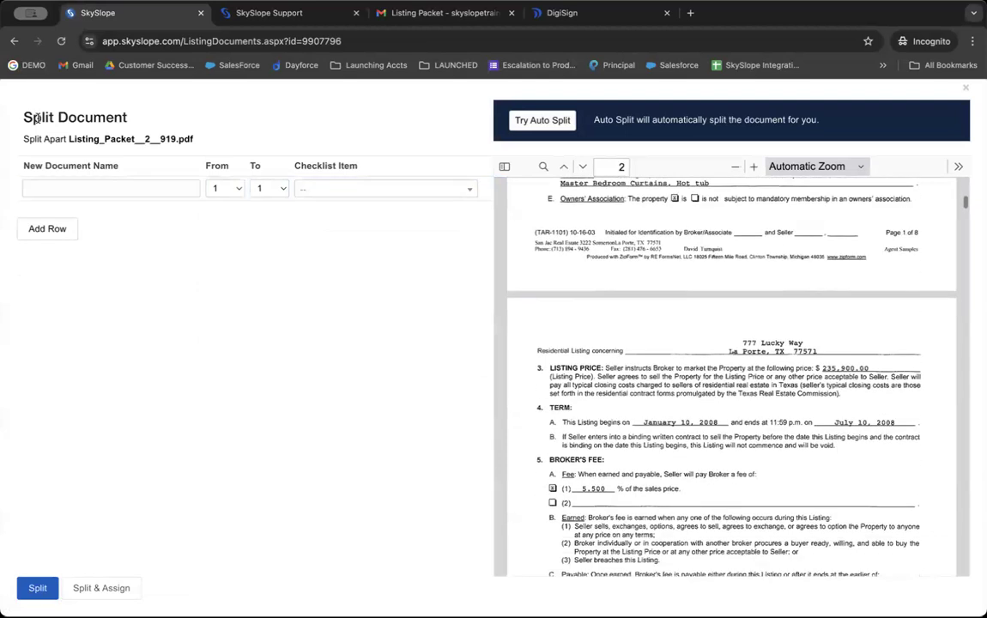
{"action": "left_click", "coordinate": [59, 186]}
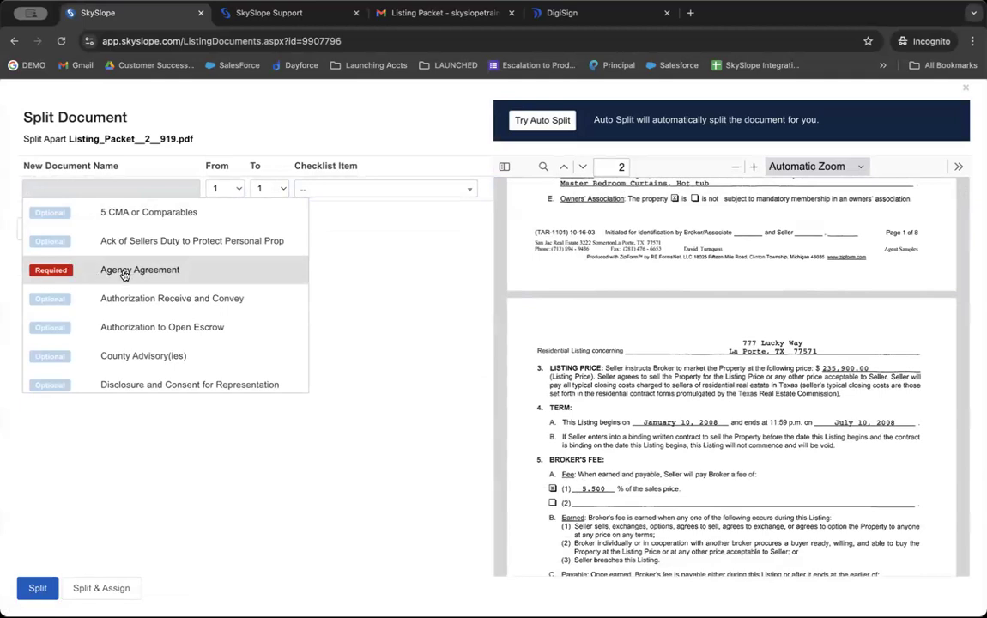
{"action": "left_click", "coordinate": [124, 273]}
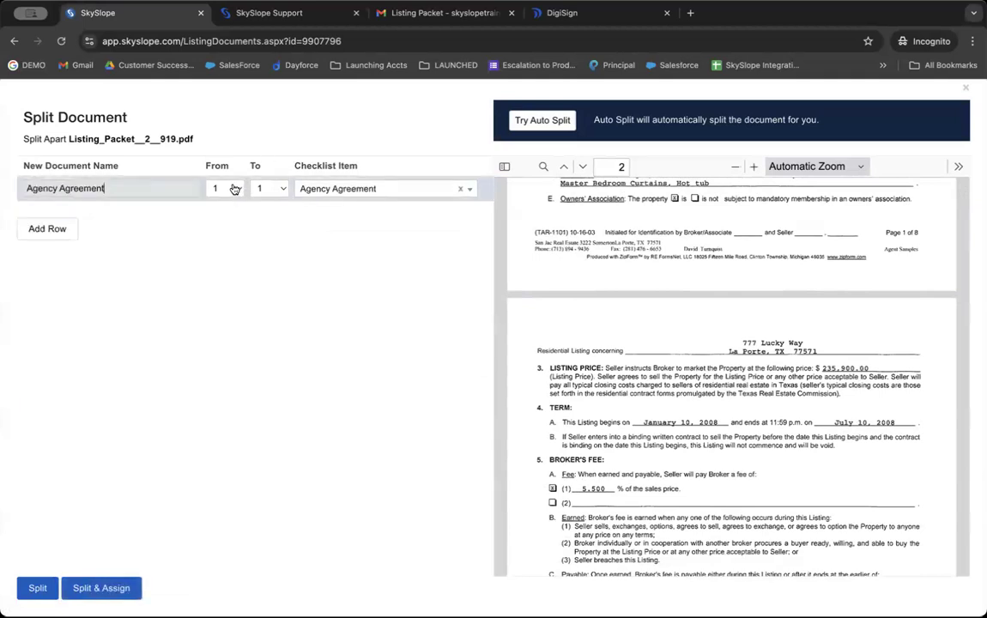
{"action": "left_click", "coordinate": [262, 188]}
{"action": "left_click", "coordinate": [263, 248]}
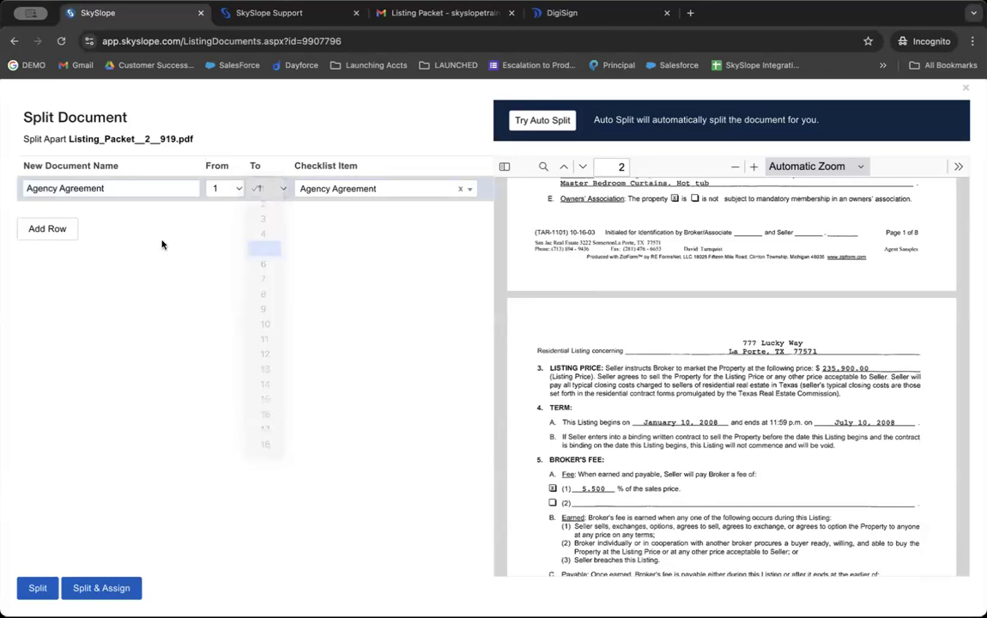
Step: Add a second split row assigning pages 6–9 to Listing Agreement
{"action": "left_click", "coordinate": [60, 227]}
{"action": "left_click", "coordinate": [66, 212]}
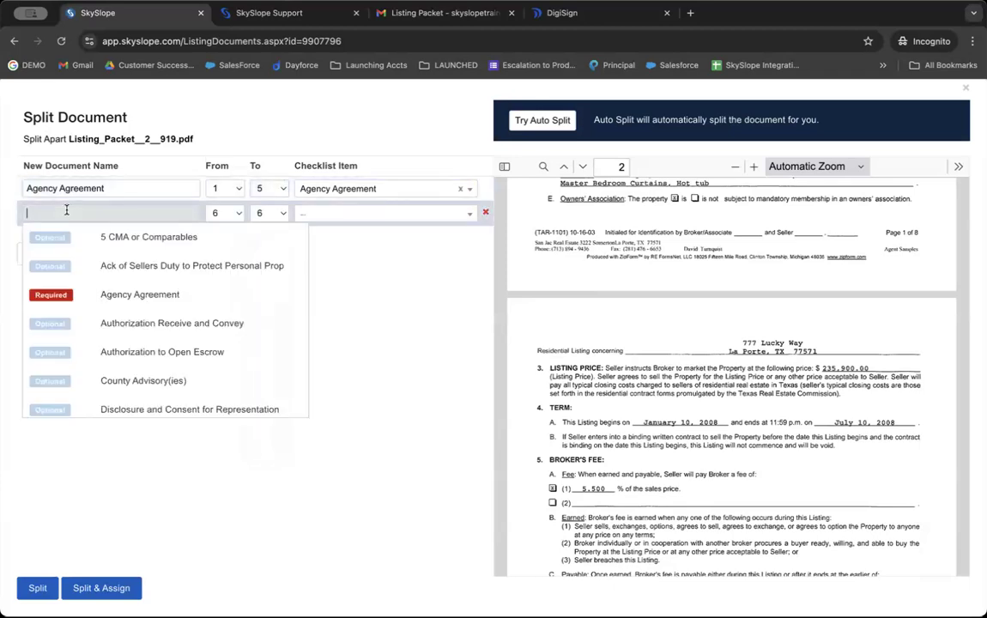
{"action": "scroll", "coordinate": [65, 283], "scroll_direction": "down", "scroll_amount": 5}
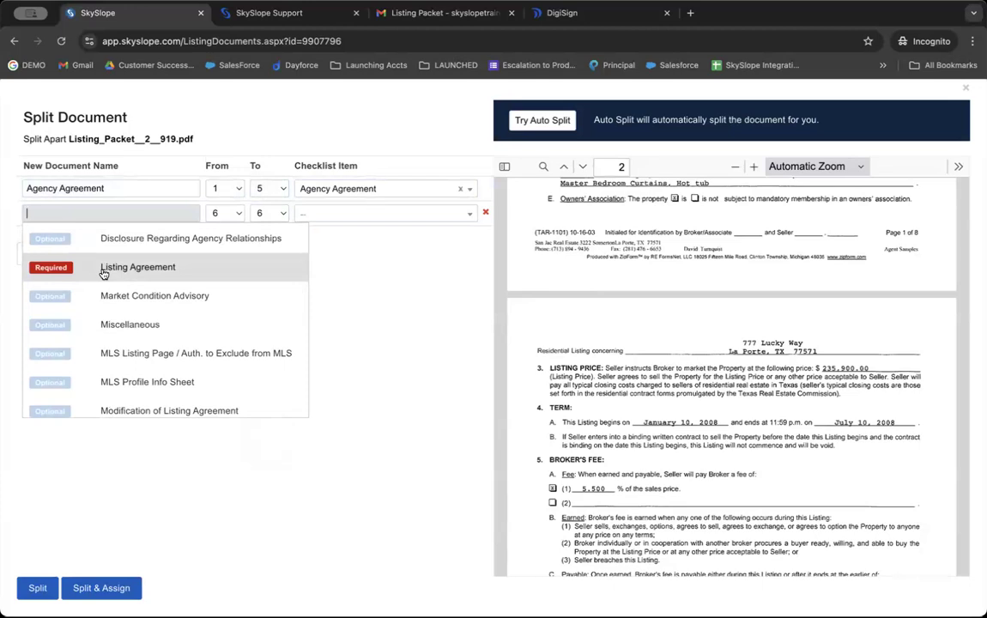
{"action": "left_click", "coordinate": [102, 270]}
{"action": "left_click", "coordinate": [268, 213]}
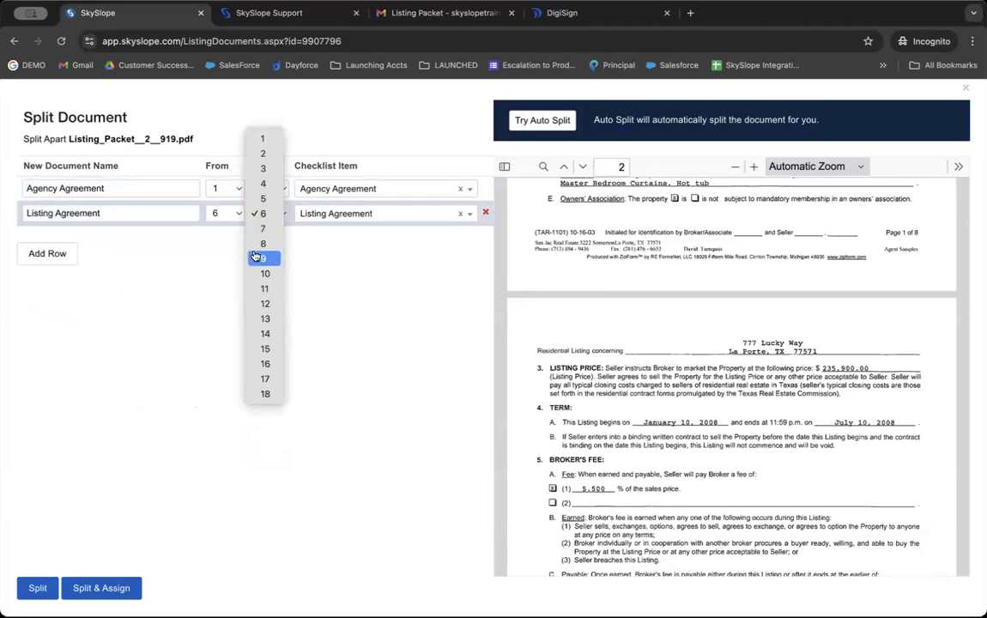
{"action": "left_click", "coordinate": [254, 257]}
Step: Assign page 10 to Modification of Listing Agreement and run Split & Assign
{"action": "left_click", "coordinate": [47, 254]}
{"action": "left_click", "coordinate": [62, 237]}
{"action": "scroll", "coordinate": [69, 296], "scroll_direction": "down", "scroll_amount": 5}
{"action": "left_click", "coordinate": [72, 306]}
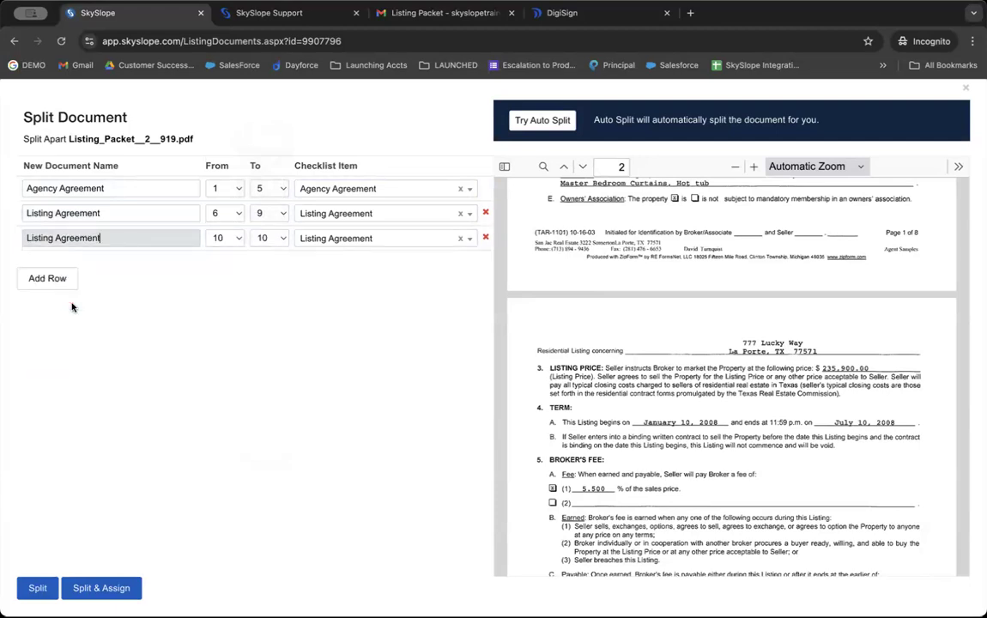
{"action": "left_click", "coordinate": [62, 238]}
{"action": "left_click", "coordinate": [69, 284]}
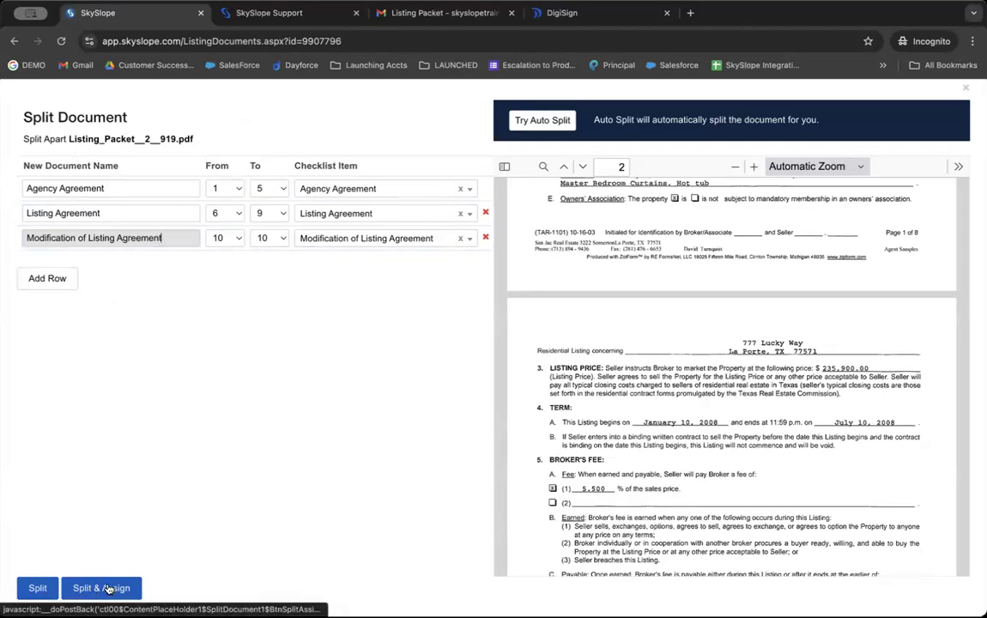
{"action": "left_click", "coordinate": [106, 587]}
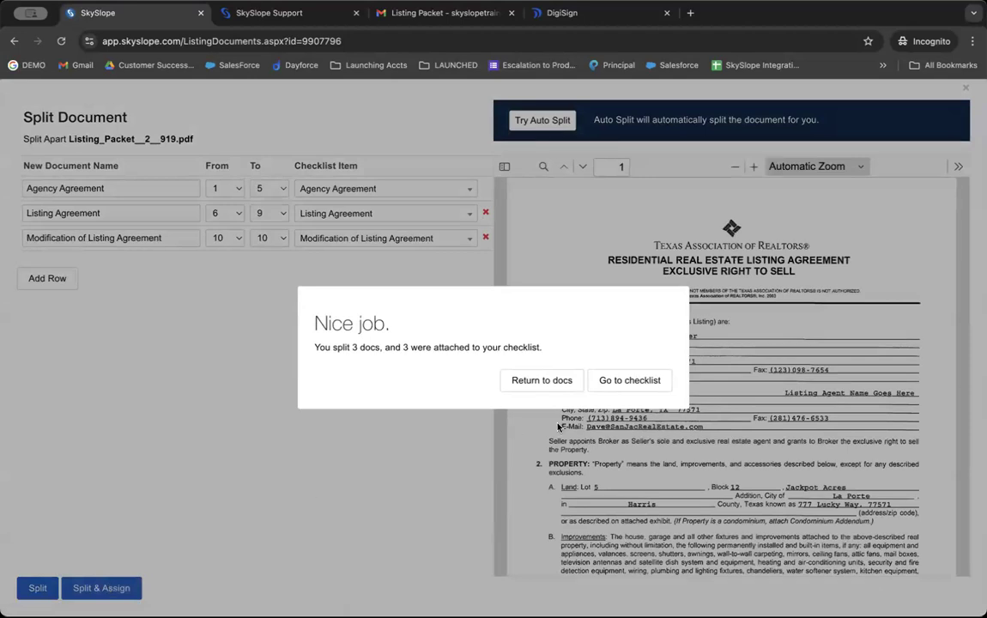
Step: Go to the checklist to see Listing Agreement and Agency Agreement now In Review
{"action": "left_click", "coordinate": [633, 382]}
{"action": "scroll", "coordinate": [631, 386], "scroll_direction": "down", "scroll_amount": 1}
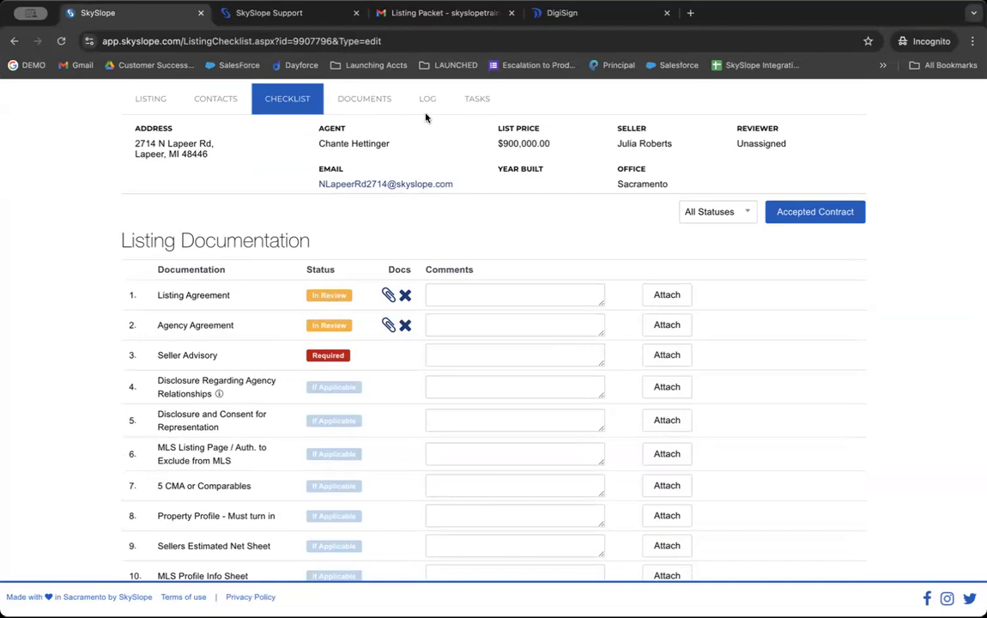
Step: Open the Checklist Update email in Gmail and highlight the transaction's address line
{"action": "left_click", "coordinate": [434, 9]}
{"action": "left_click", "coordinate": [184, 137]}
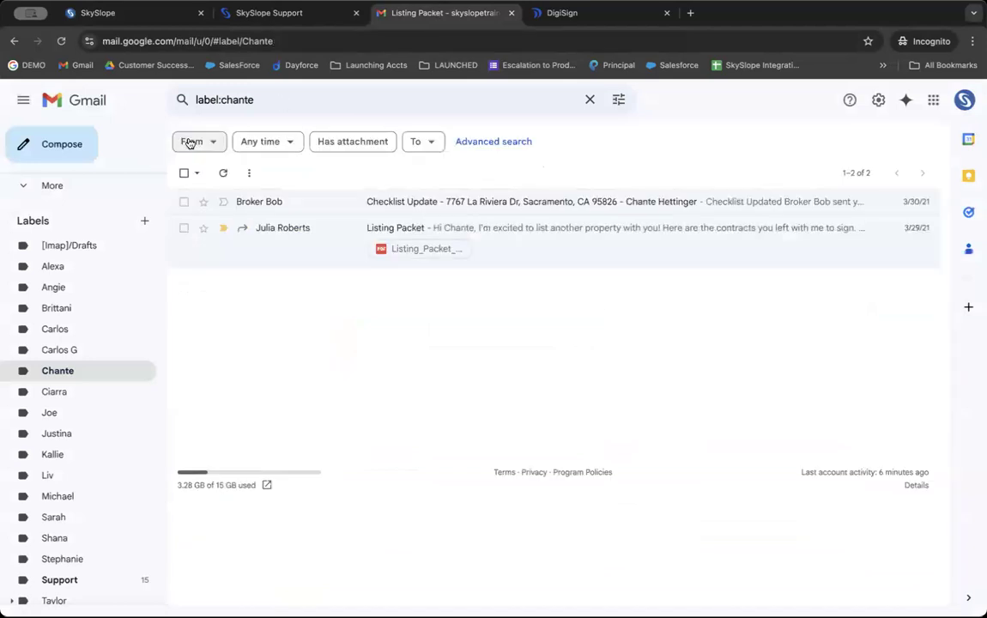
{"action": "left_click", "coordinate": [289, 208]}
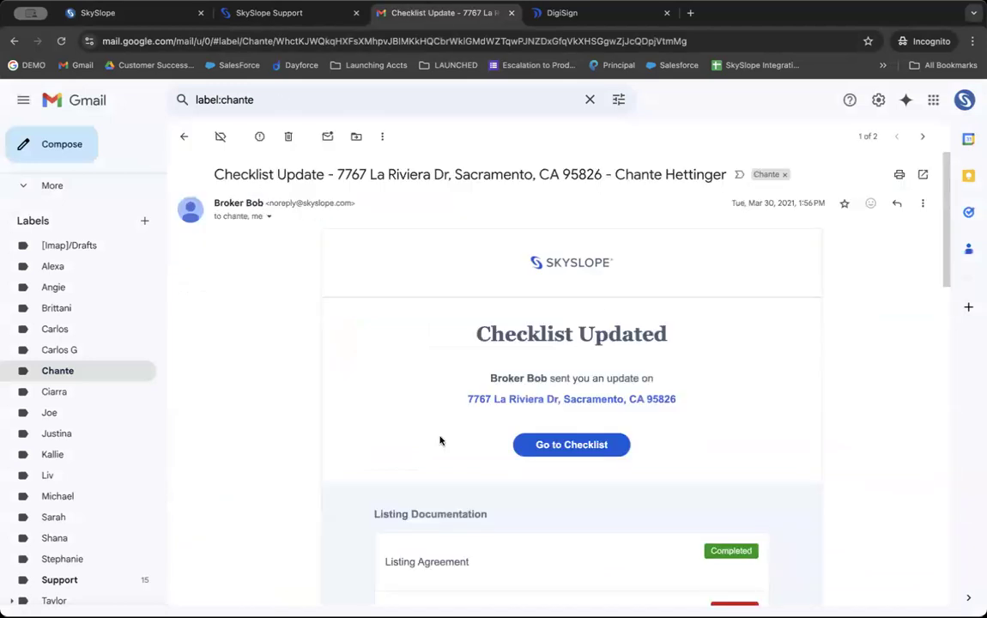
{"action": "scroll", "coordinate": [440, 440], "scroll_direction": "down", "scroll_amount": 2}
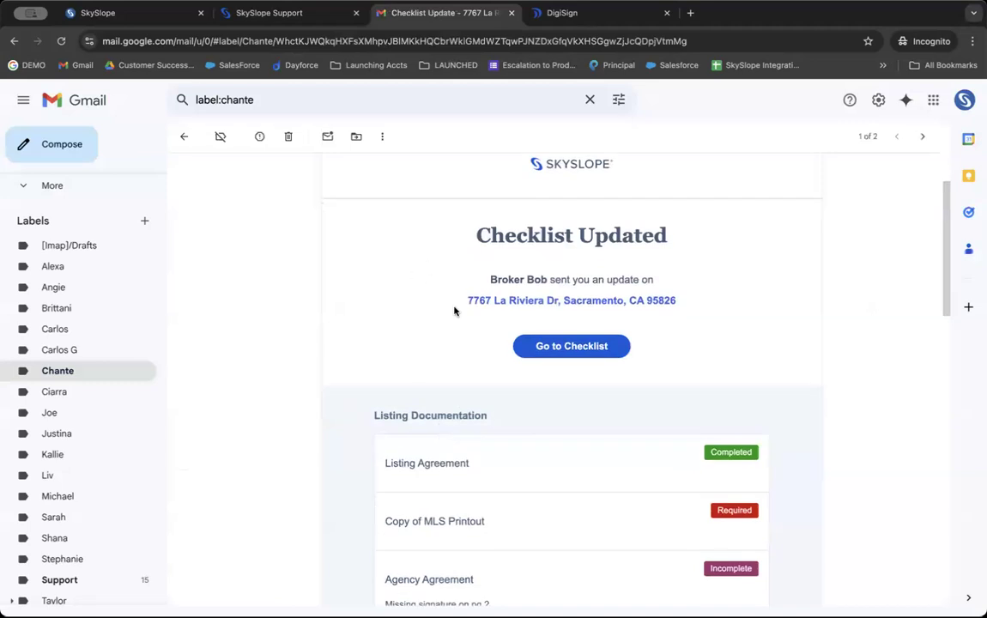
{"action": "triple_click", "coordinate": [623, 300]}
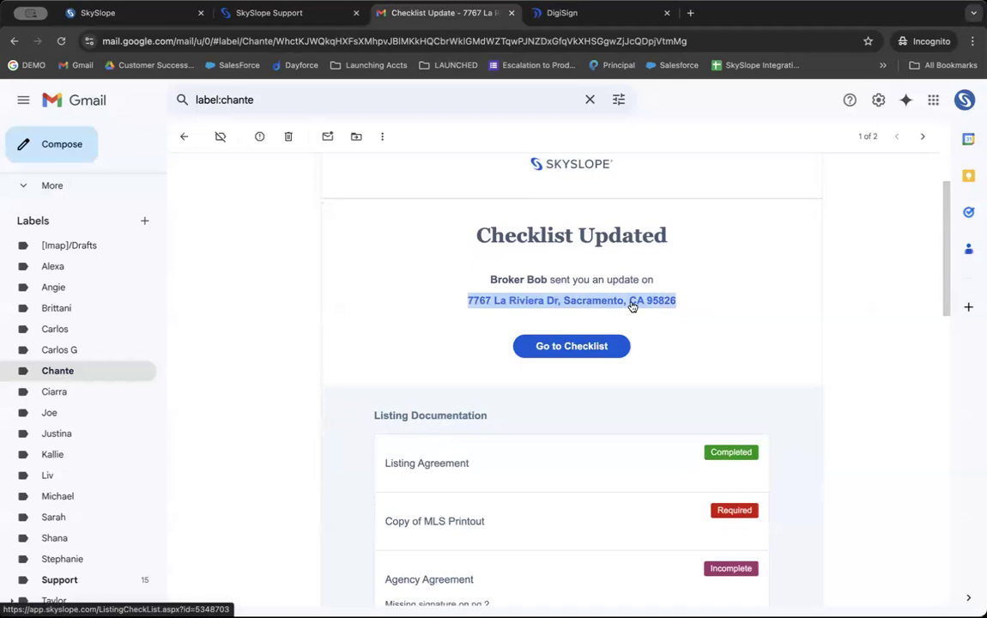
Step: Highlight the Listing Agreement, MLS Printout and Agency Agreement's 'Missing signature on pg 2' lines
{"action": "scroll", "coordinate": [583, 370], "scroll_direction": "down", "scroll_amount": 2}
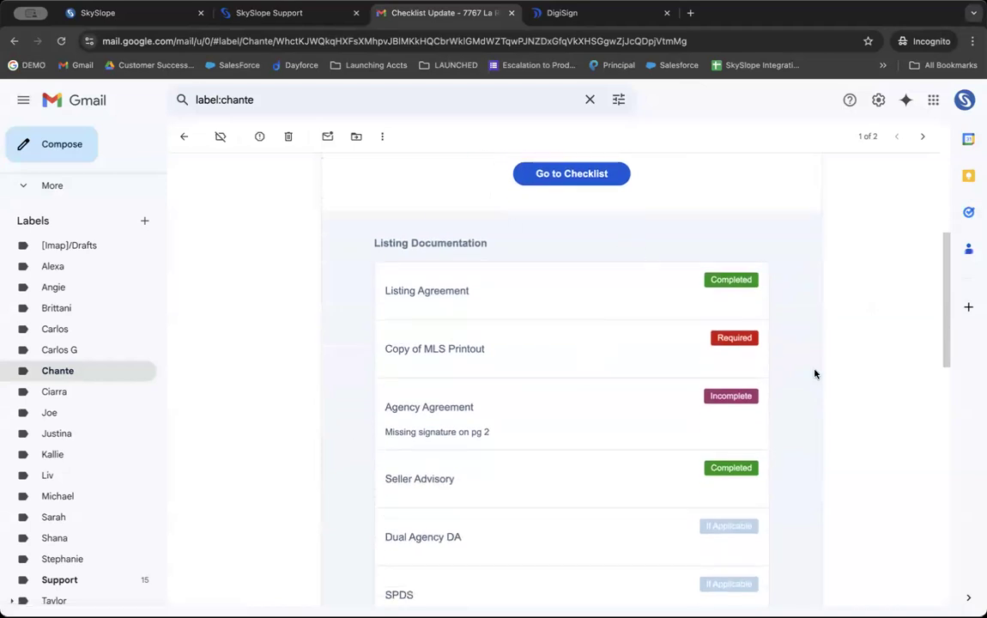
{"action": "triple_click", "coordinate": [423, 290]}
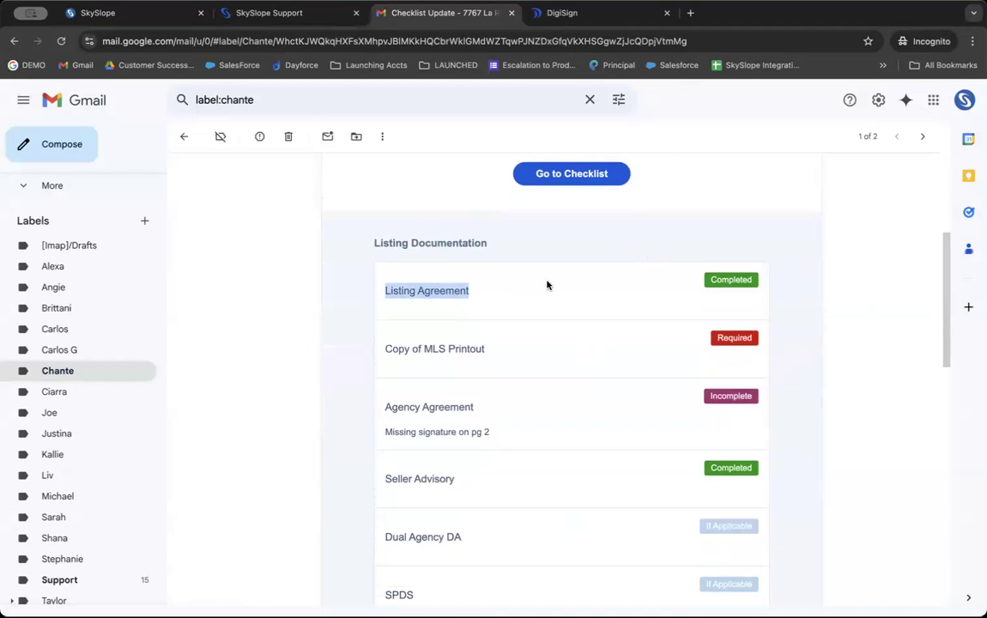
{"action": "triple_click", "coordinate": [432, 346]}
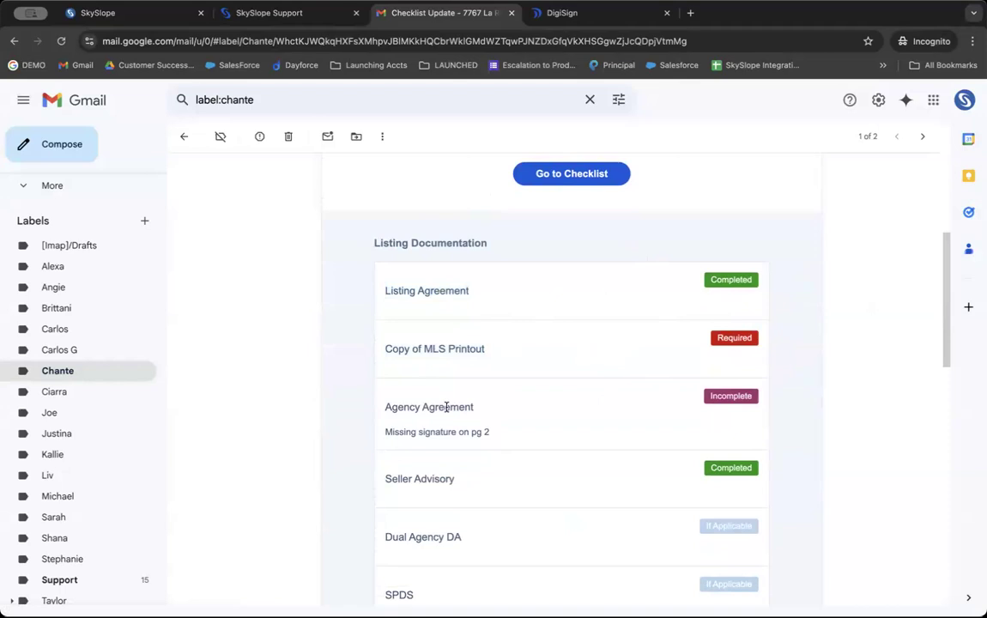
{"action": "triple_click", "coordinate": [446, 405]}
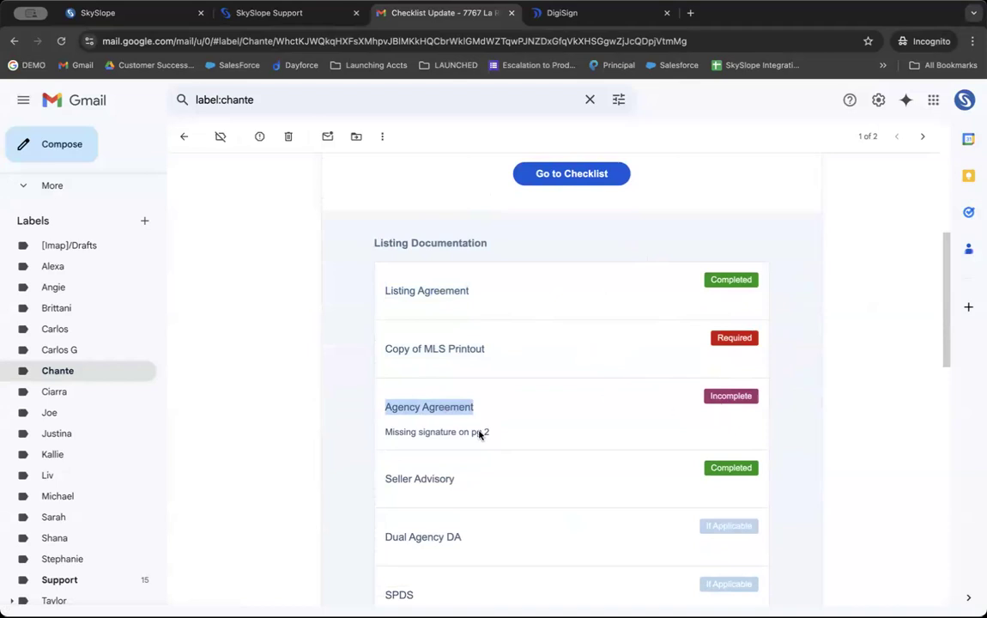
{"action": "double_click", "coordinate": [422, 432]}
{"action": "left_click", "coordinate": [423, 432]}
{"action": "triple_click", "coordinate": [422, 432]}
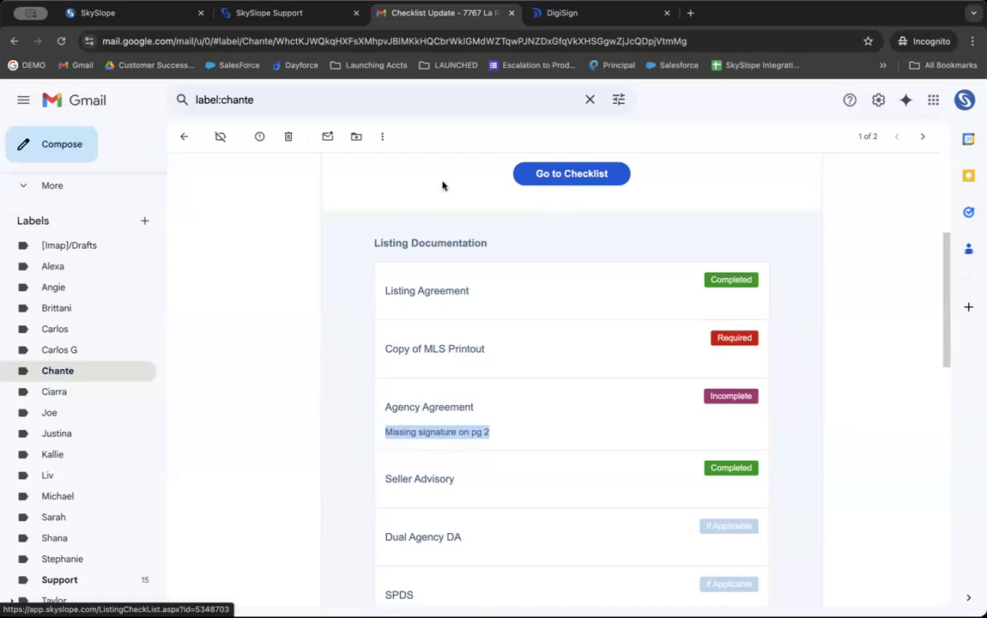
{"action": "left_click", "coordinate": [133, 13]}
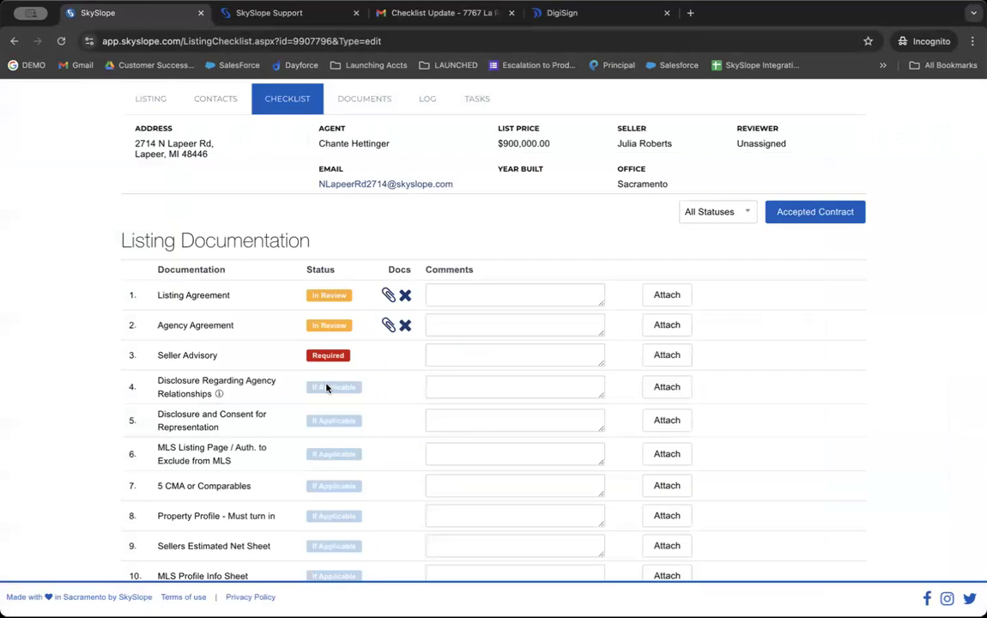
Step: Remove the attached document from the Listing Agreement, returning it to Required
{"action": "left_click", "coordinate": [406, 295]}
{"action": "left_click", "coordinate": [641, 379]}
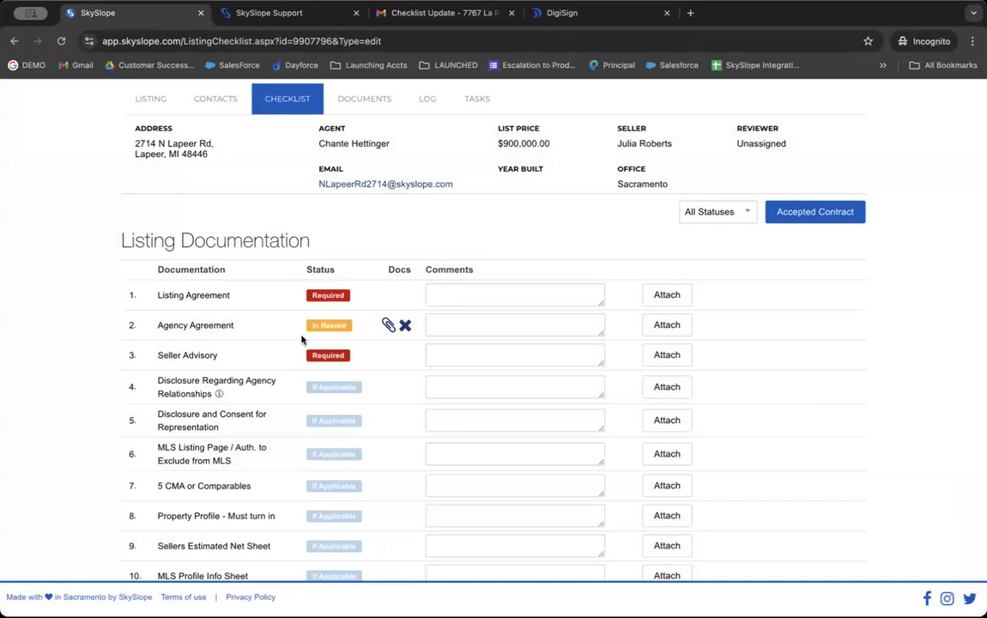
{"action": "scroll", "coordinate": [302, 339], "scroll_direction": "up", "scroll_amount": 2}
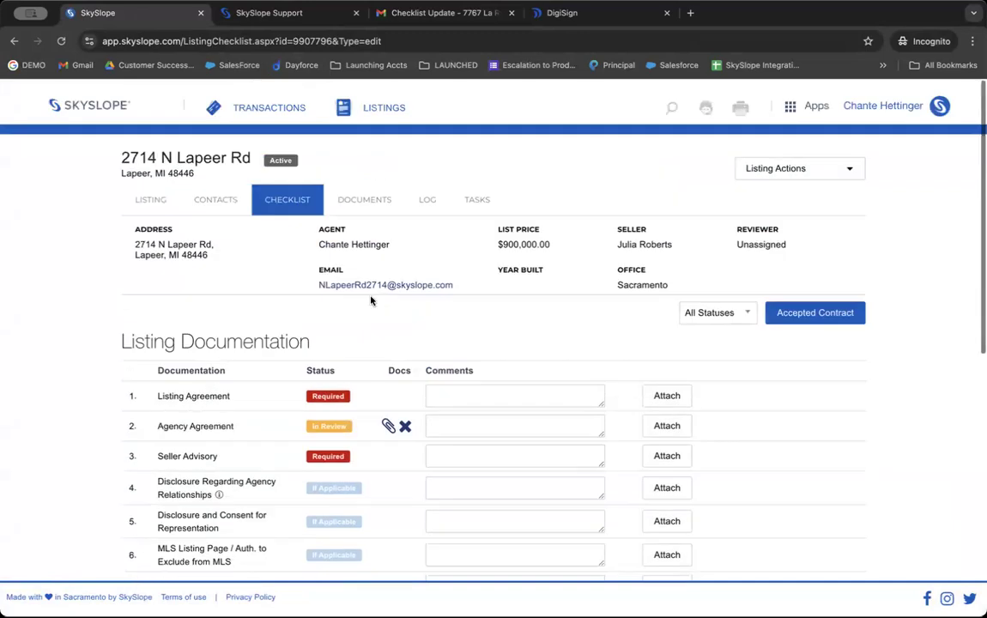
Step: Look at Listing Actions, cancel the Accepted Contract conversion, and go to the agent home page
{"action": "left_click", "coordinate": [773, 162]}
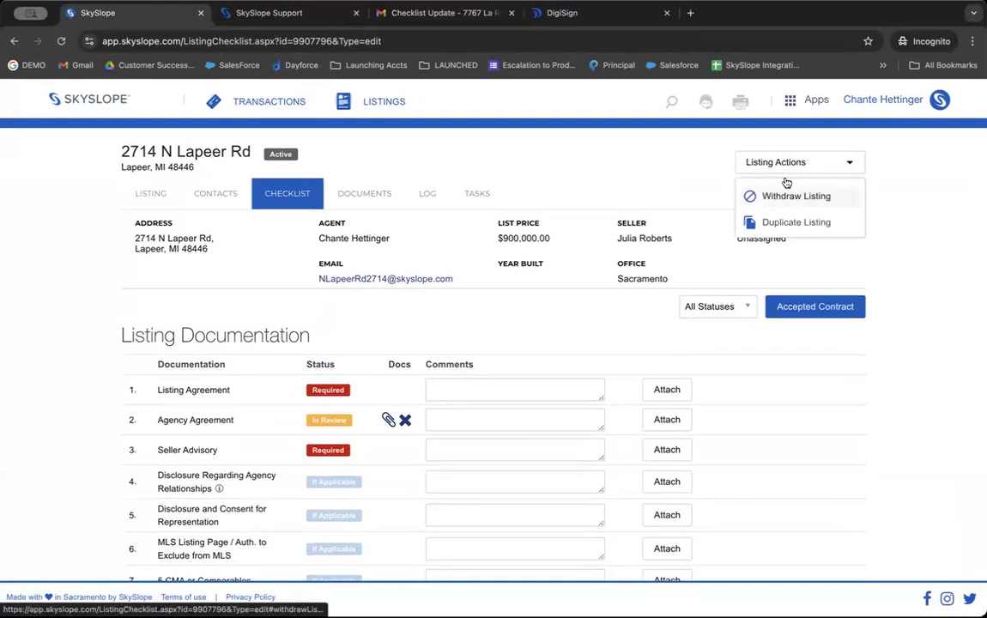
{"action": "left_click", "coordinate": [959, 219]}
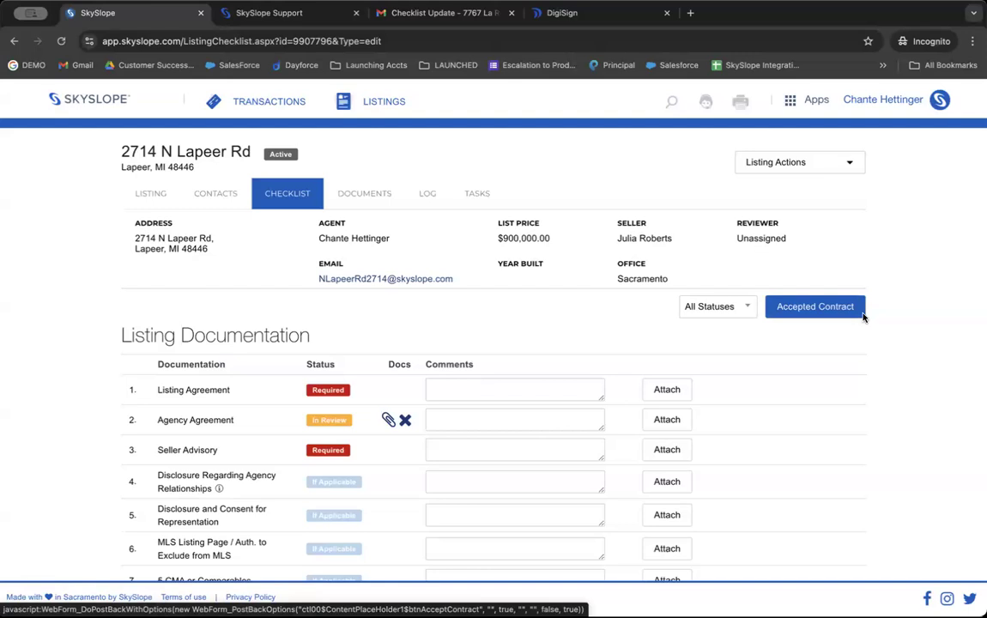
{"action": "left_click", "coordinate": [836, 310]}
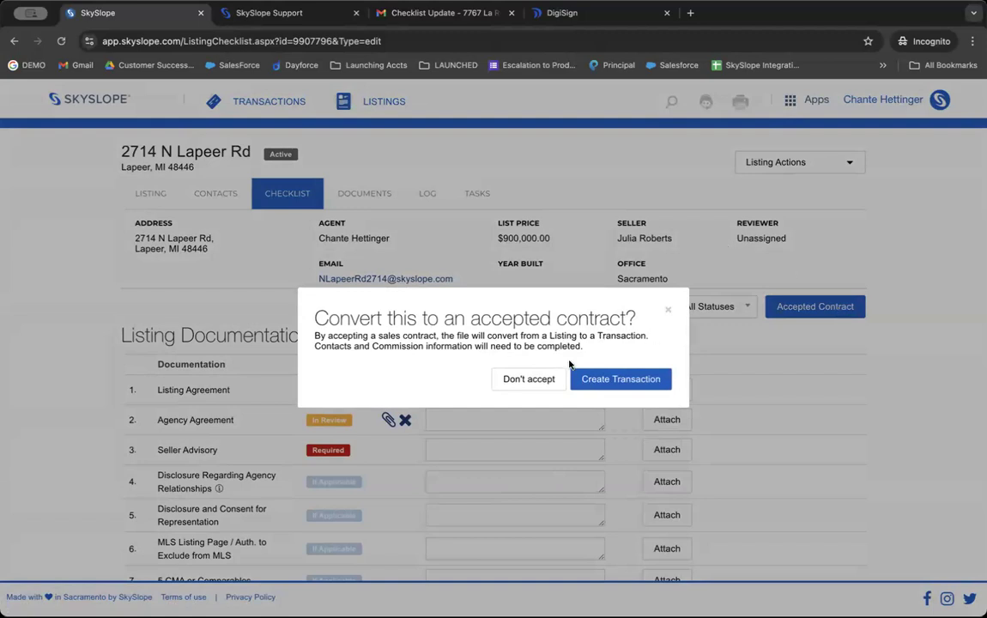
{"action": "left_click", "coordinate": [667, 310]}
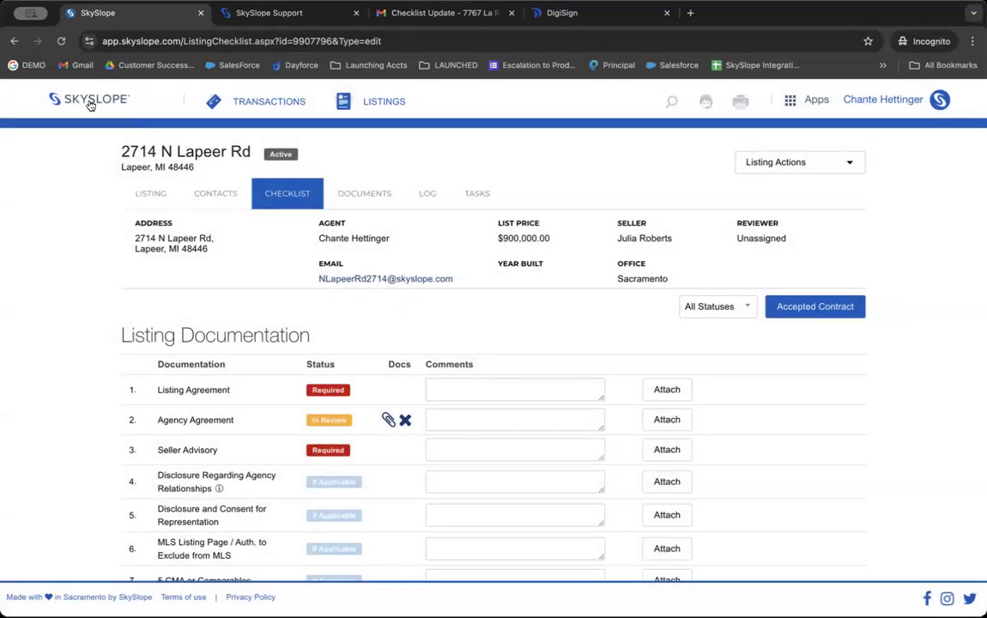
{"action": "left_click", "coordinate": [89, 101]}
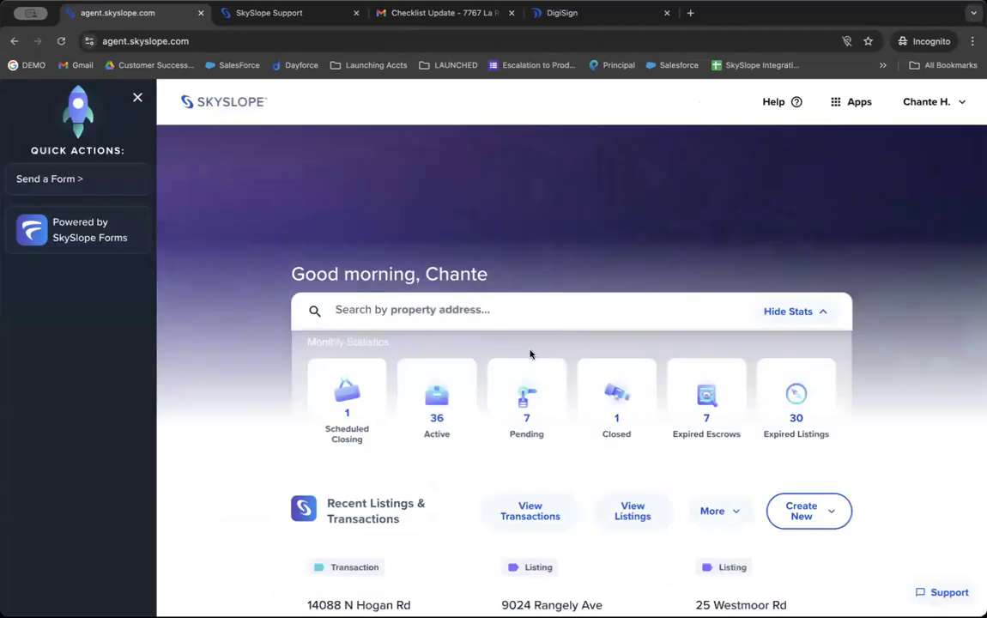
{"action": "left_click", "coordinate": [532, 510]}
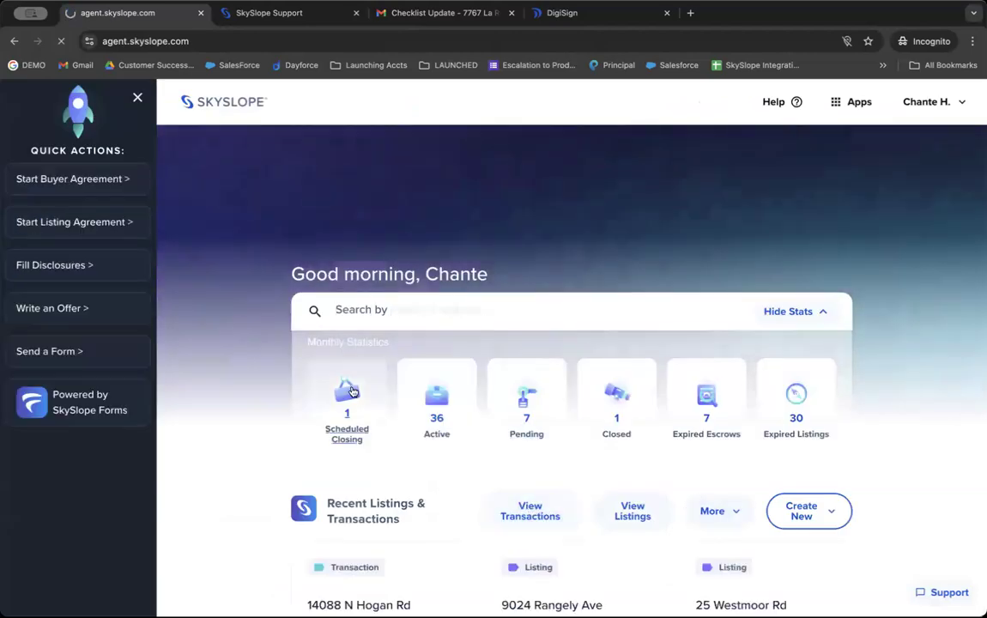
{"action": "left_click", "coordinate": [326, 334]}
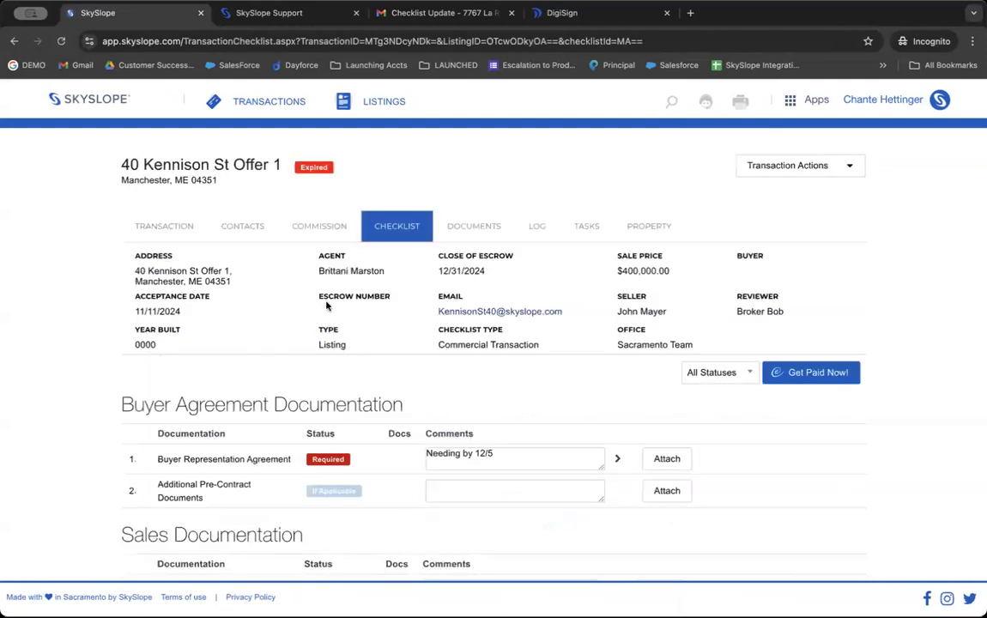
{"action": "scroll", "coordinate": [313, 270], "scroll_direction": "down", "scroll_amount": 1}
{"action": "triple_click", "coordinate": [194, 134]}
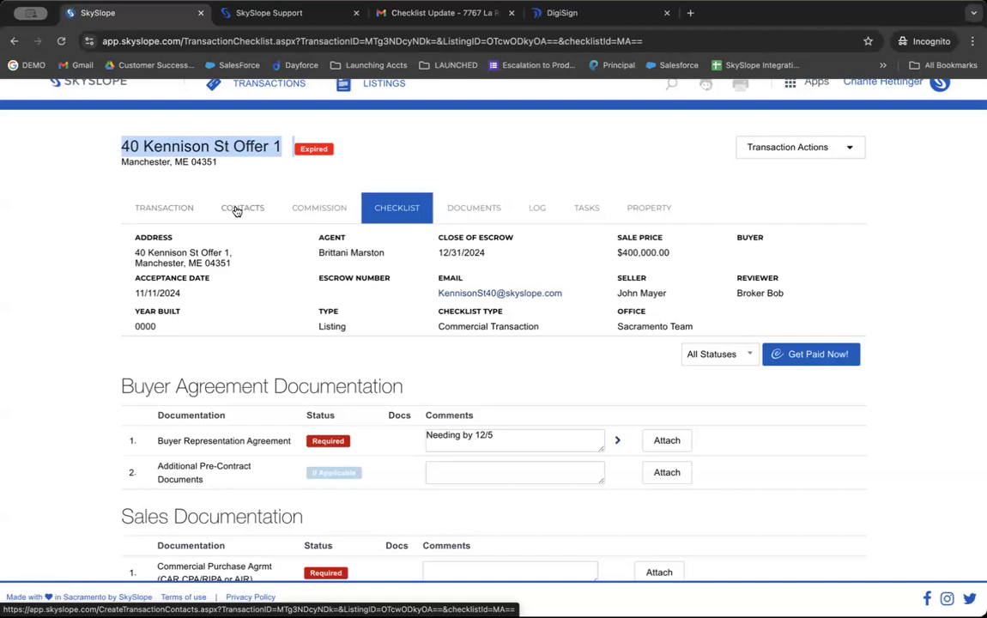
{"action": "left_click", "coordinate": [300, 211]}
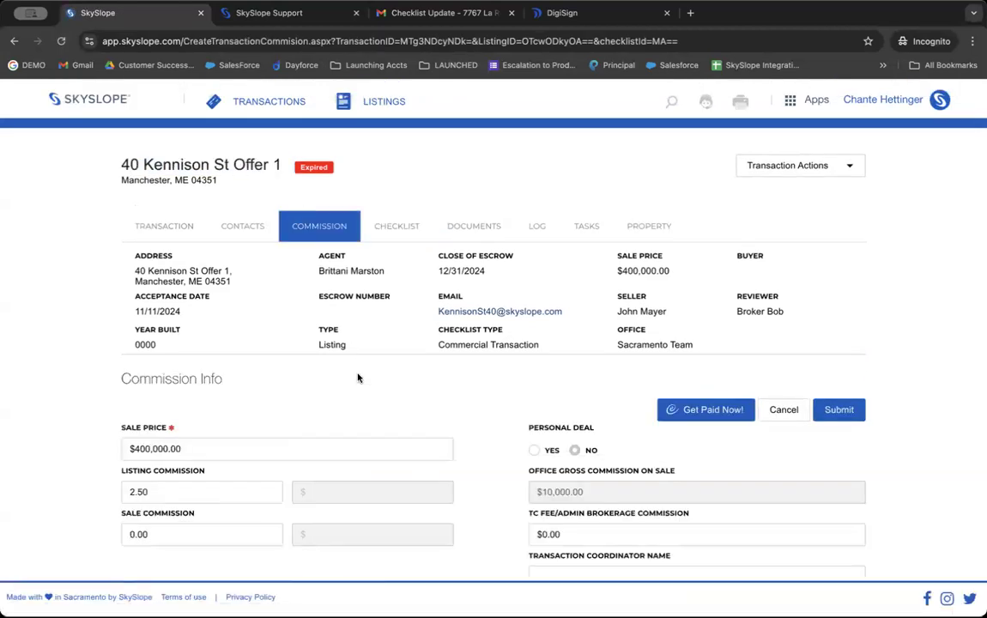
{"action": "left_click", "coordinate": [386, 206]}
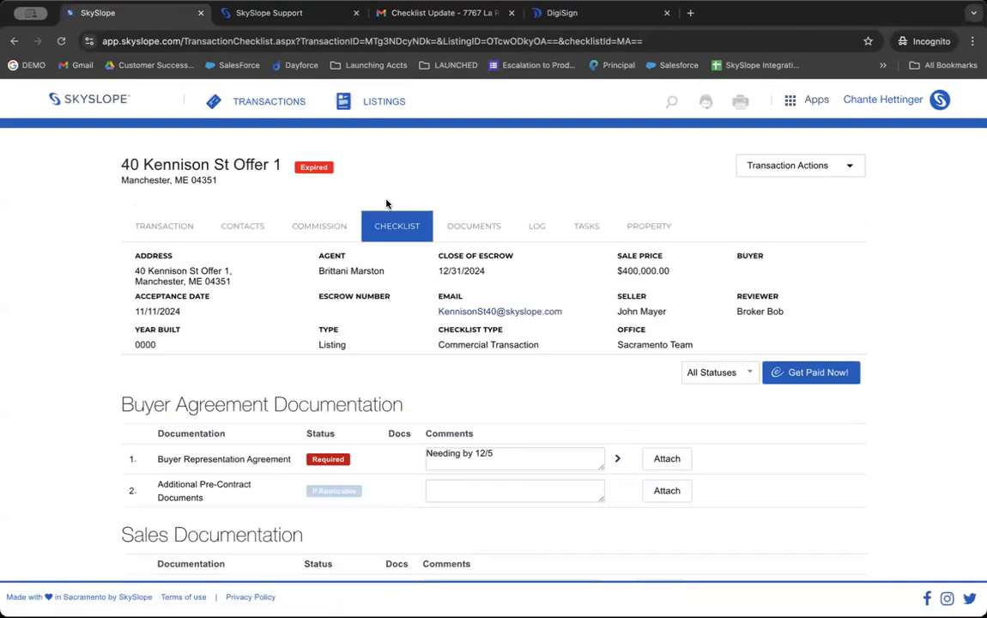
{"action": "scroll", "coordinate": [341, 279], "scroll_direction": "down", "scroll_amount": 4}
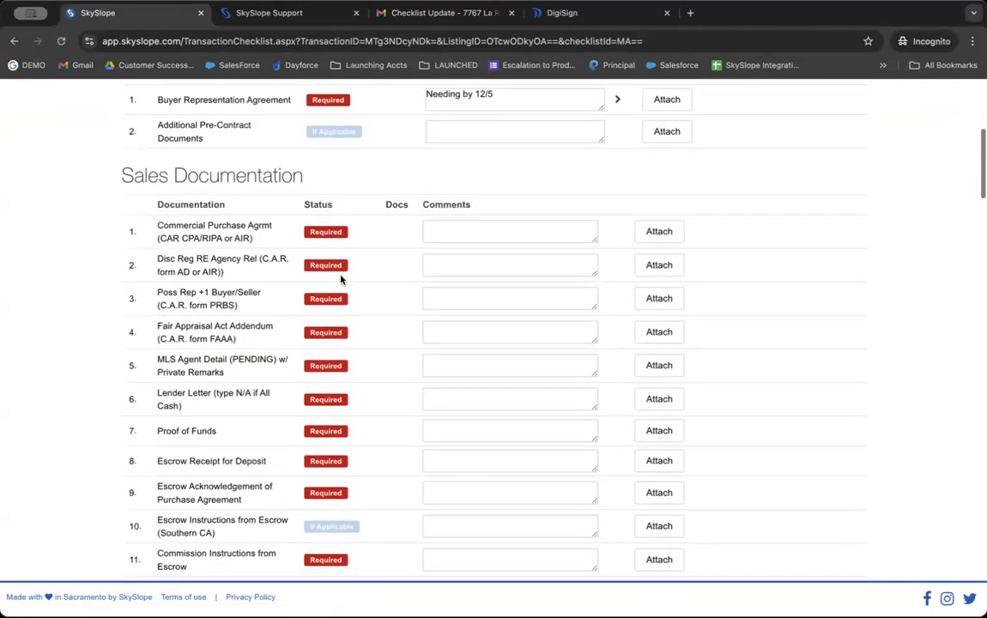
{"action": "triple_click", "coordinate": [165, 175]}
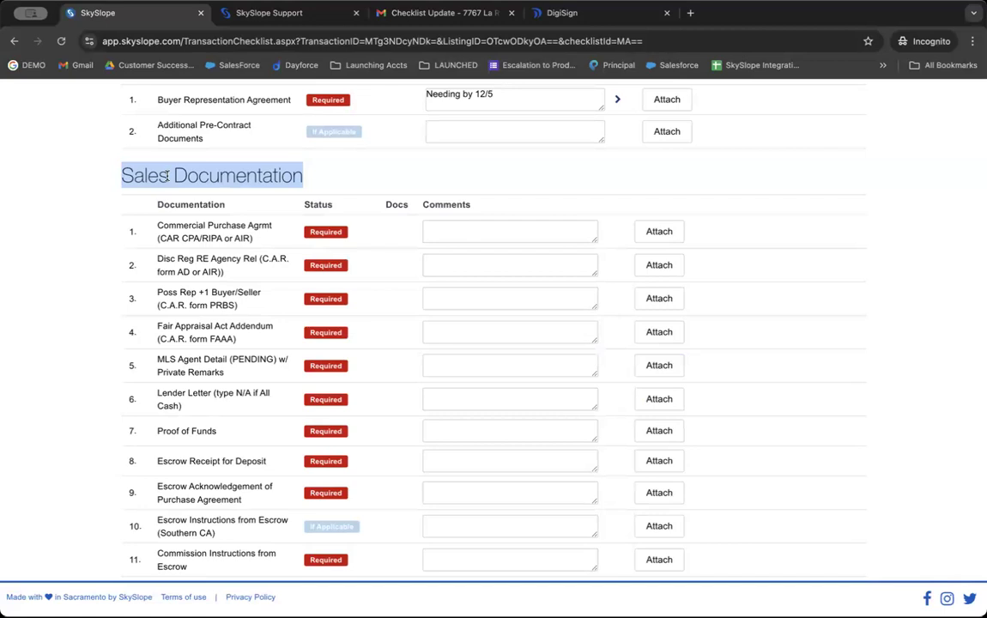
{"action": "scroll", "coordinate": [167, 176], "scroll_direction": "down", "scroll_amount": 10}
{"action": "scroll", "coordinate": [168, 176], "scroll_direction": "down", "scroll_amount": 15}
{"action": "scroll", "coordinate": [169, 176], "scroll_direction": "up", "scroll_amount": 3}
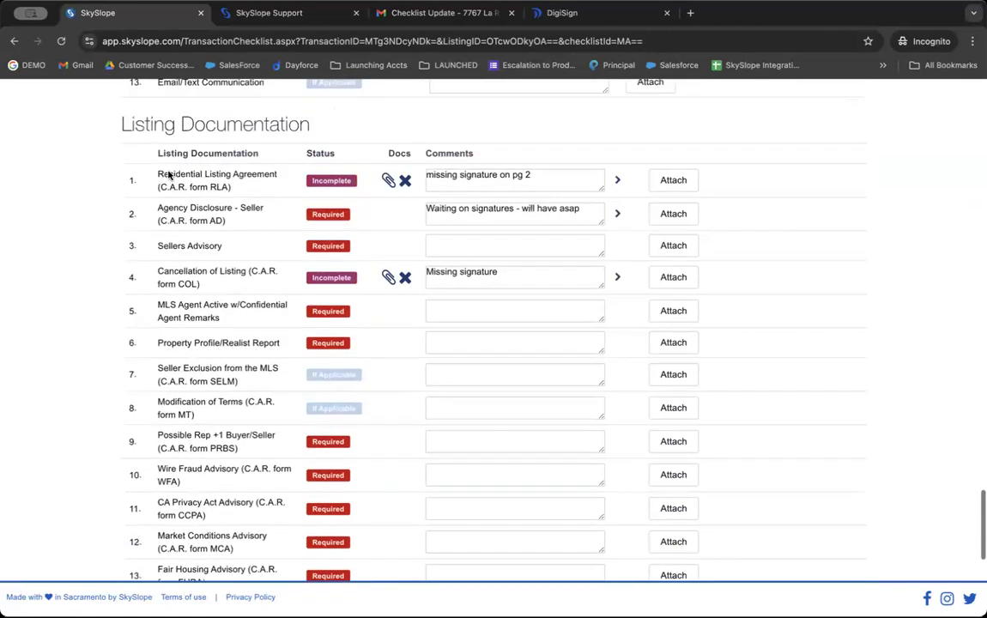
{"action": "triple_click", "coordinate": [147, 124]}
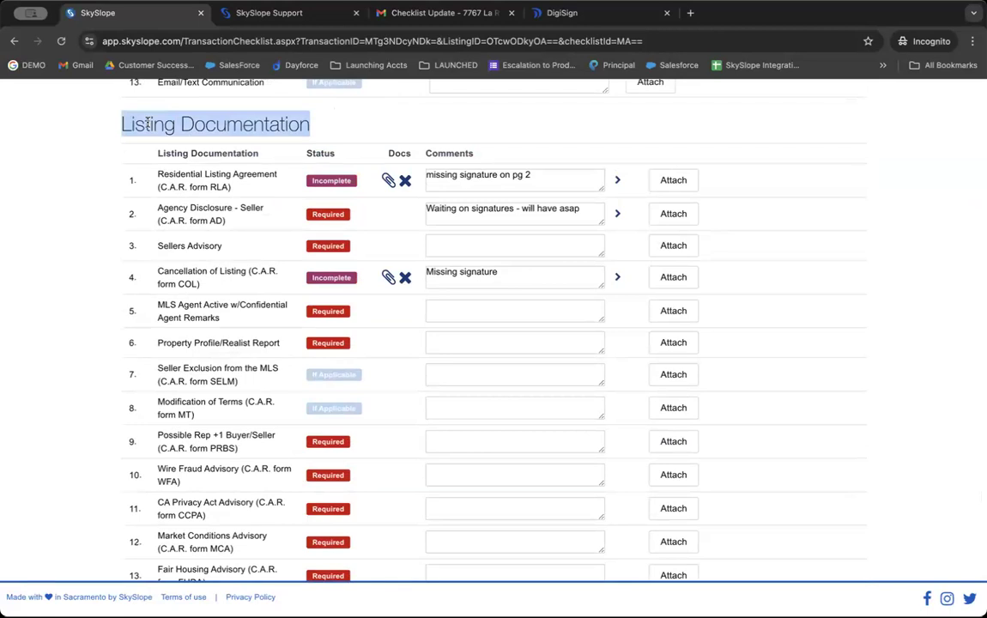
{"action": "scroll", "coordinate": [148, 123], "scroll_direction": "up", "scroll_amount": 20}
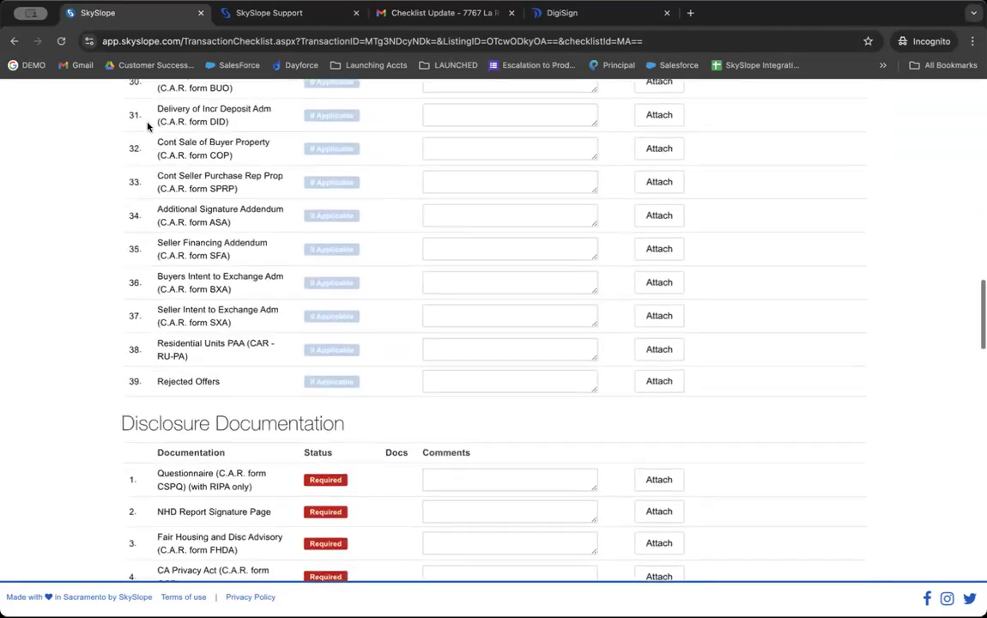
{"action": "scroll", "coordinate": [148, 126], "scroll_direction": "up", "scroll_amount": 8}
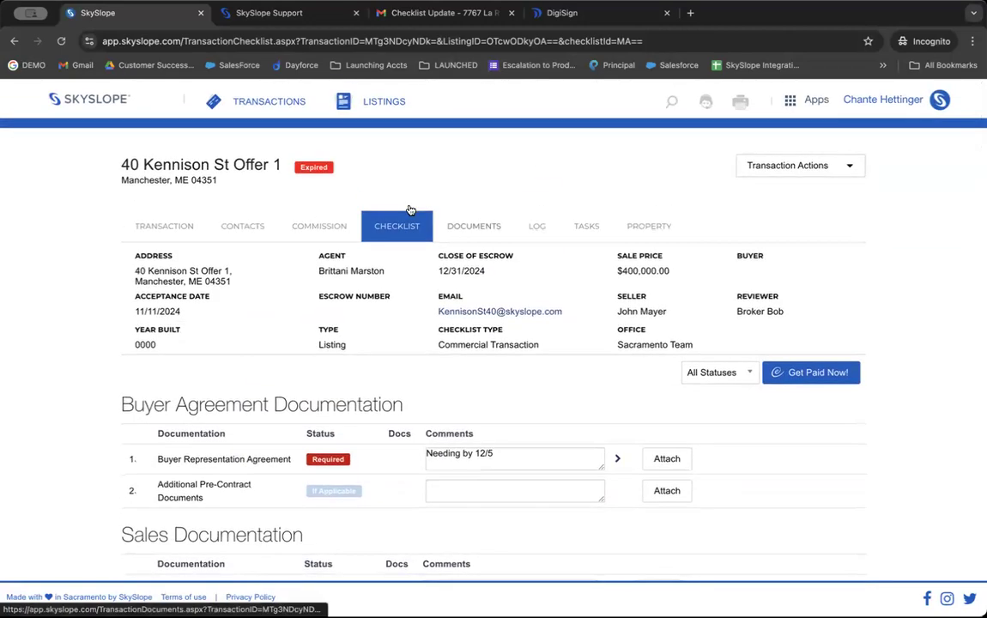
{"action": "left_click", "coordinate": [532, 230]}
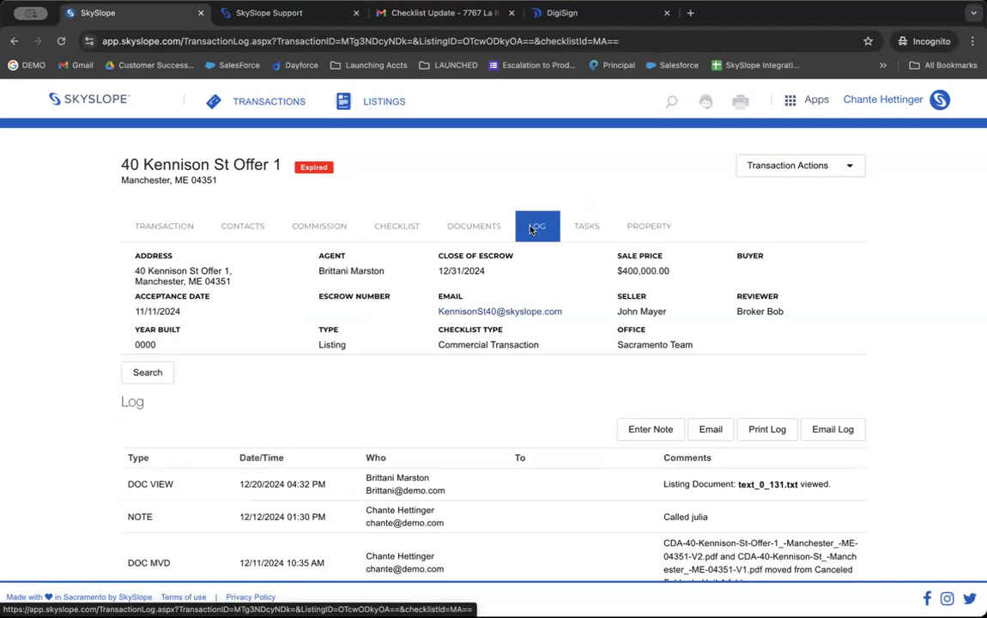
{"action": "scroll", "coordinate": [512, 282], "scroll_direction": "down", "scroll_amount": 5}
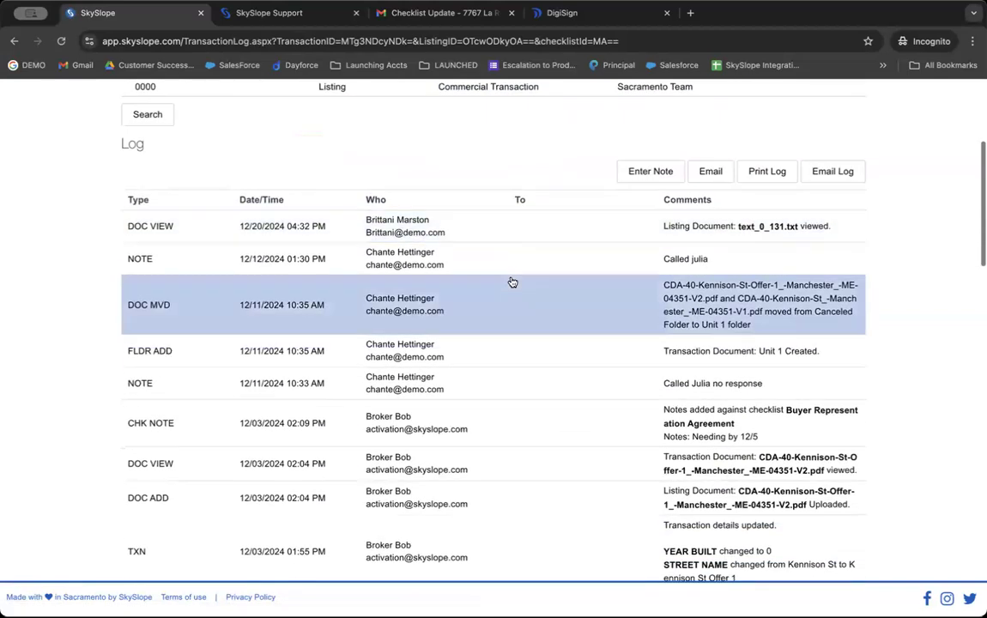
{"action": "scroll", "coordinate": [512, 282], "scroll_direction": "down", "scroll_amount": 3}
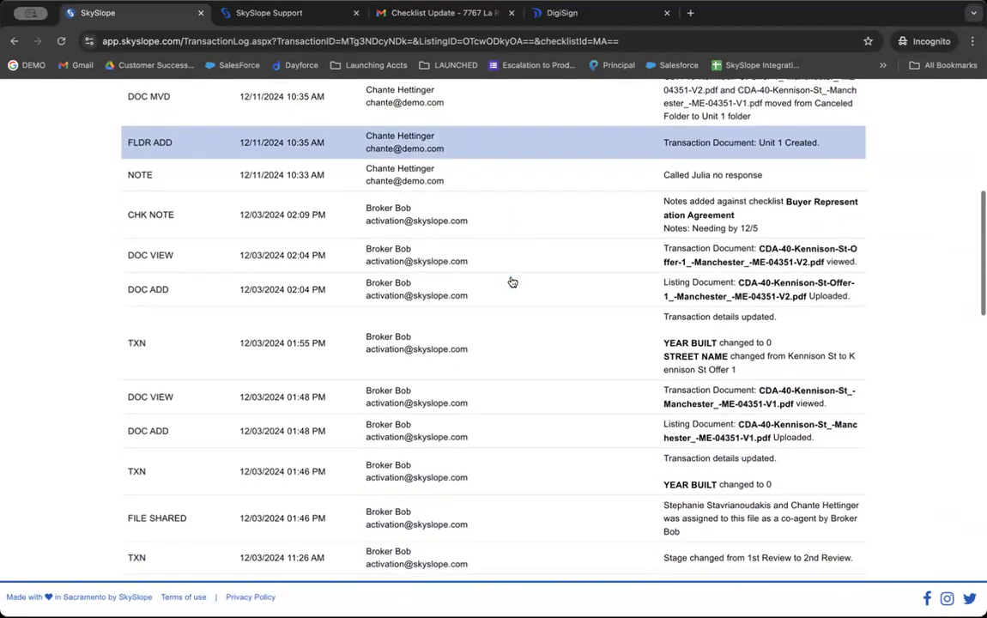
{"action": "scroll", "coordinate": [512, 282], "scroll_direction": "down", "scroll_amount": 6}
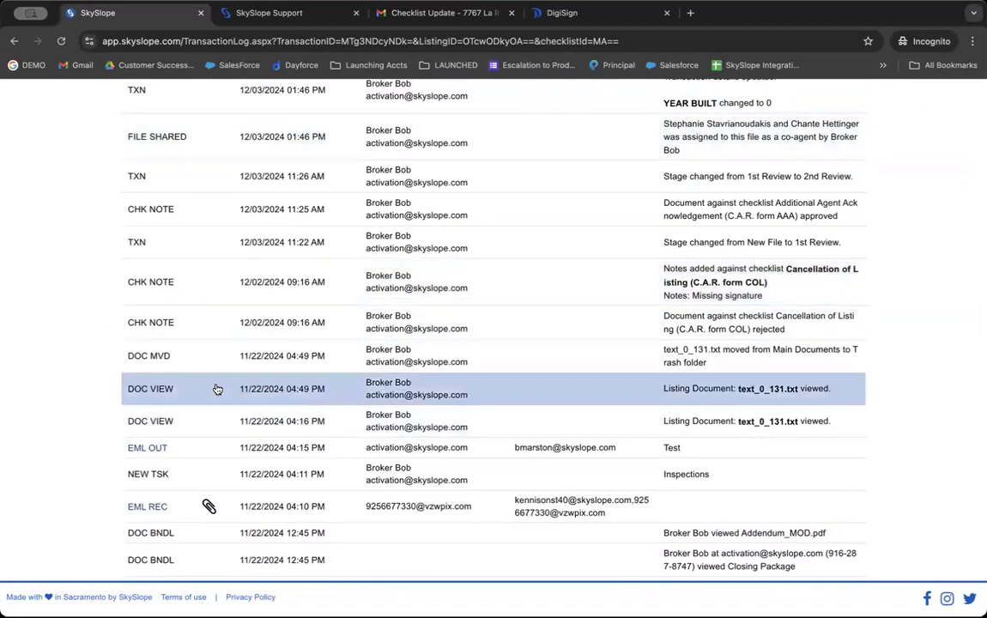
{"action": "left_click", "coordinate": [146, 450]}
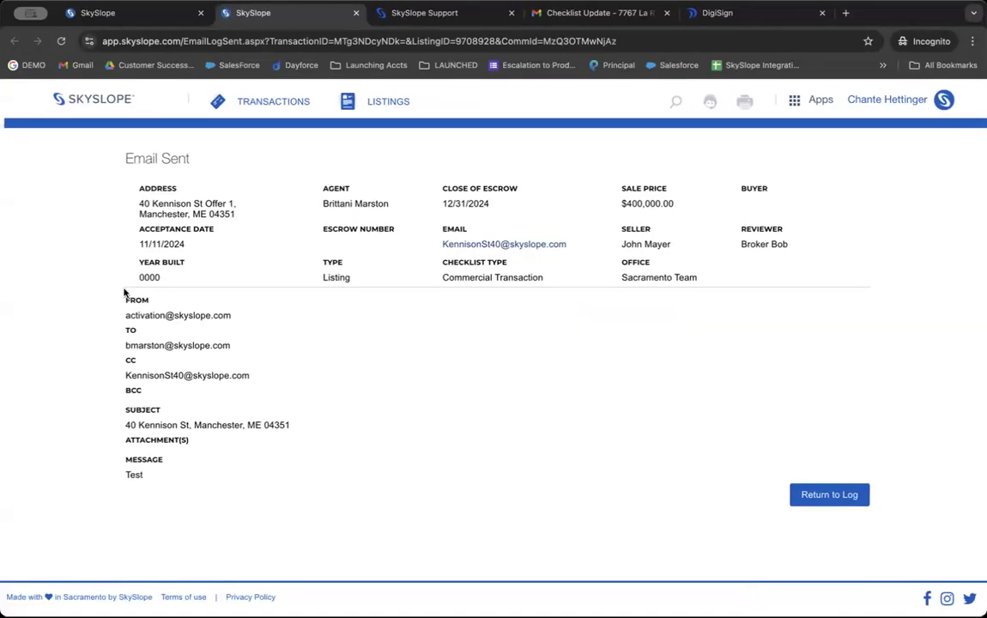
Step: Back on the transaction's Log, show the Transaction Actions list, including Cancel Transaction
{"action": "left_click", "coordinate": [73, 14]}
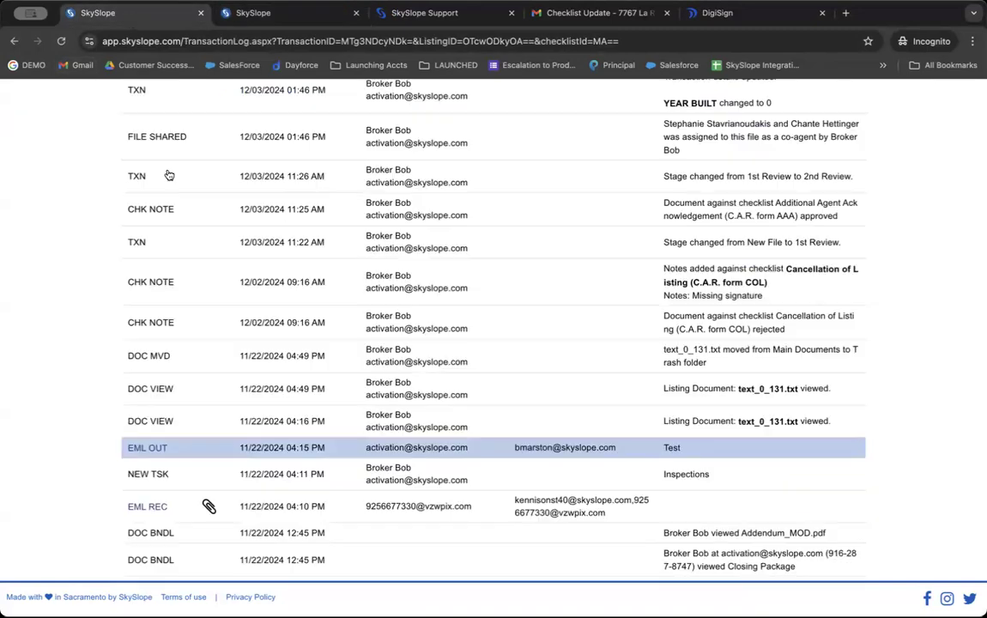
{"action": "scroll", "coordinate": [194, 289], "scroll_direction": "up", "scroll_amount": 10}
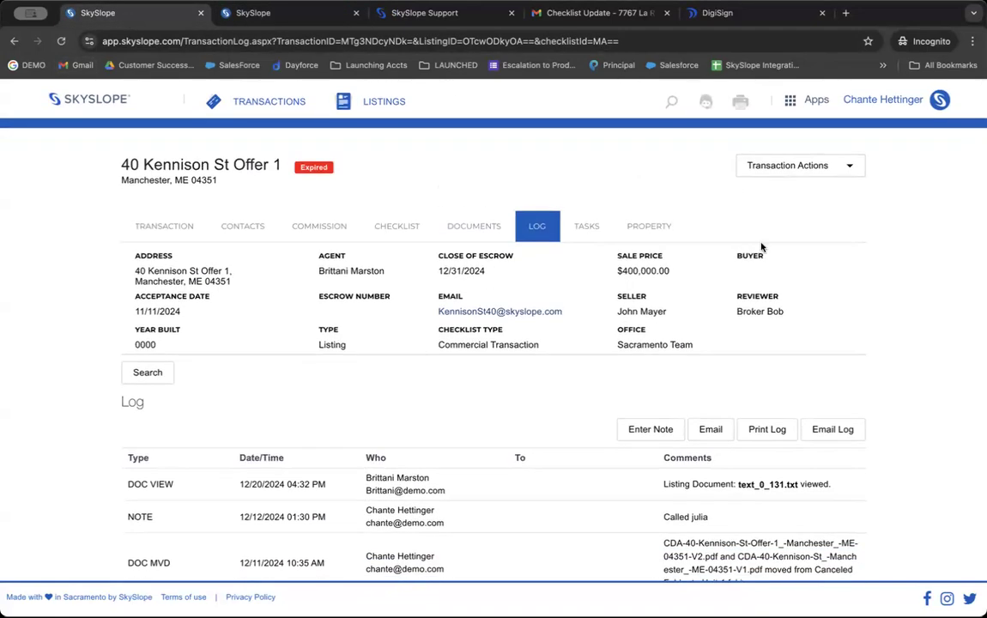
{"action": "left_click", "coordinate": [790, 170]}
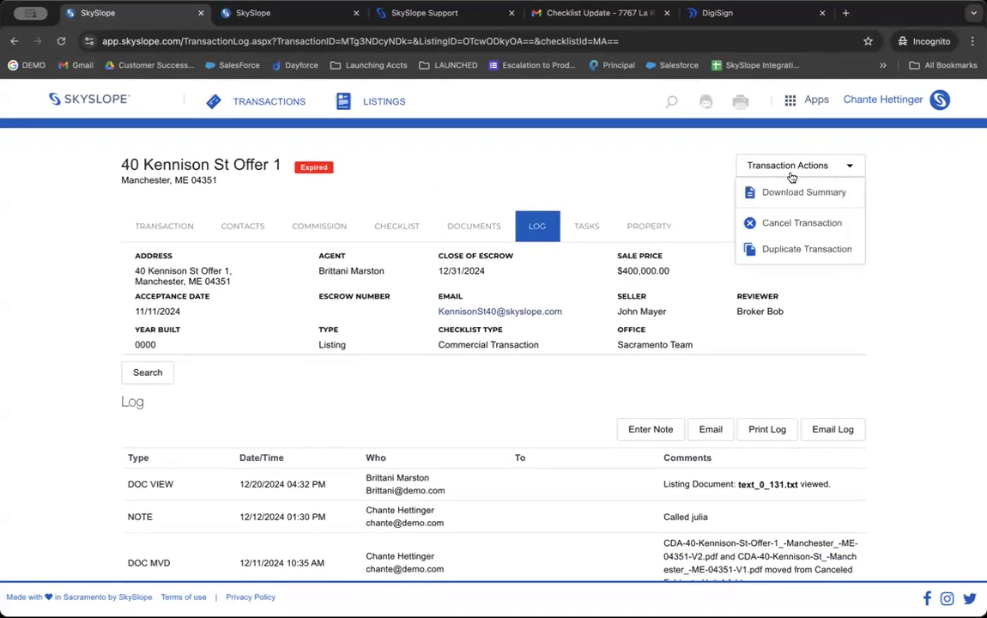
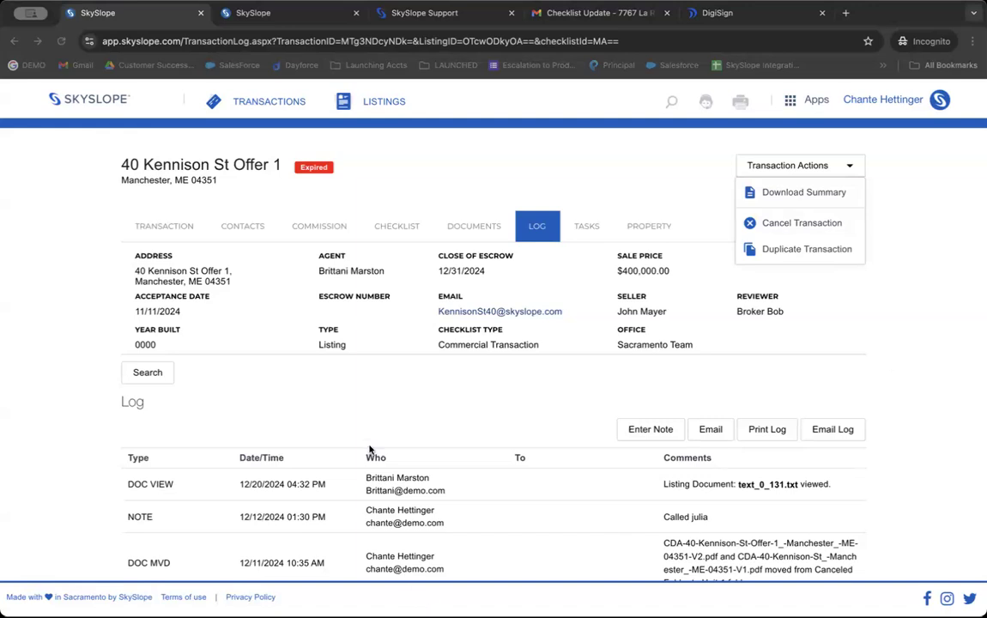
Step: Close the Transaction Actions list and go back to the agent dashboard via the SkySlope logo
{"action": "left_click", "coordinate": [100, 102]}
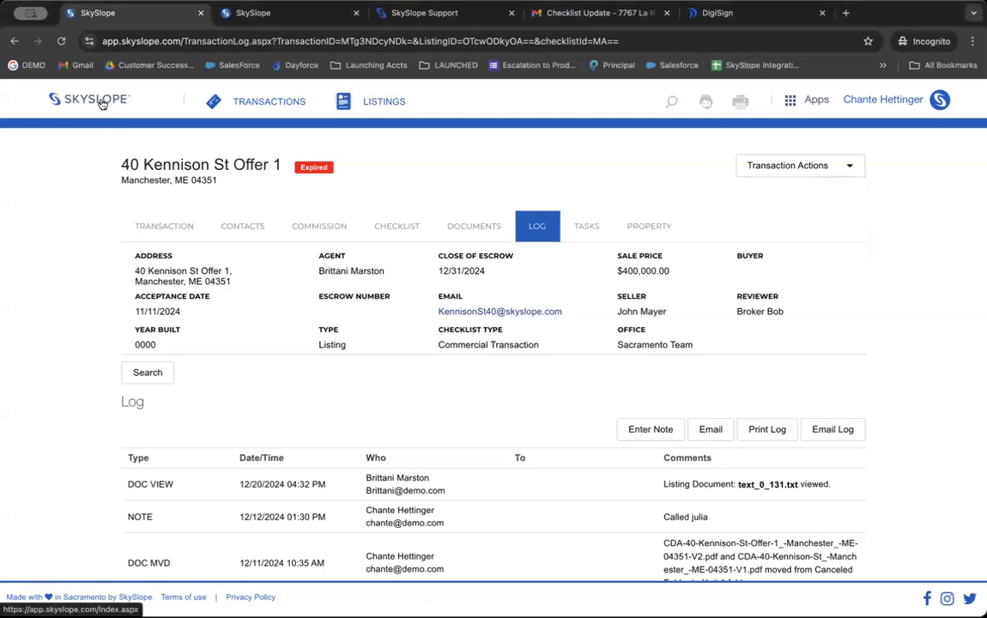
{"action": "left_click", "coordinate": [100, 102]}
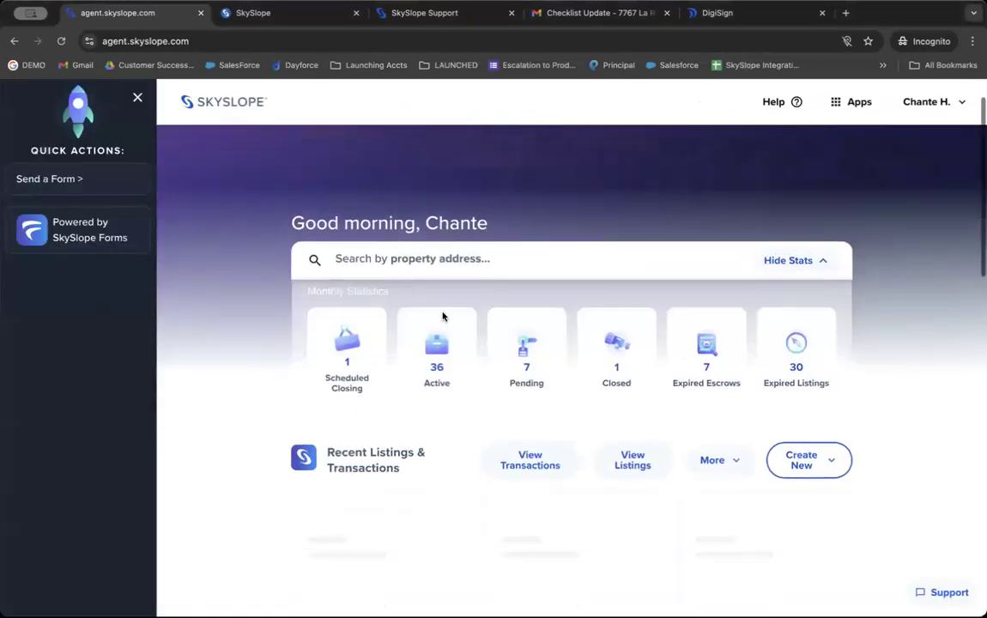
{"action": "left_click", "coordinate": [800, 342]}
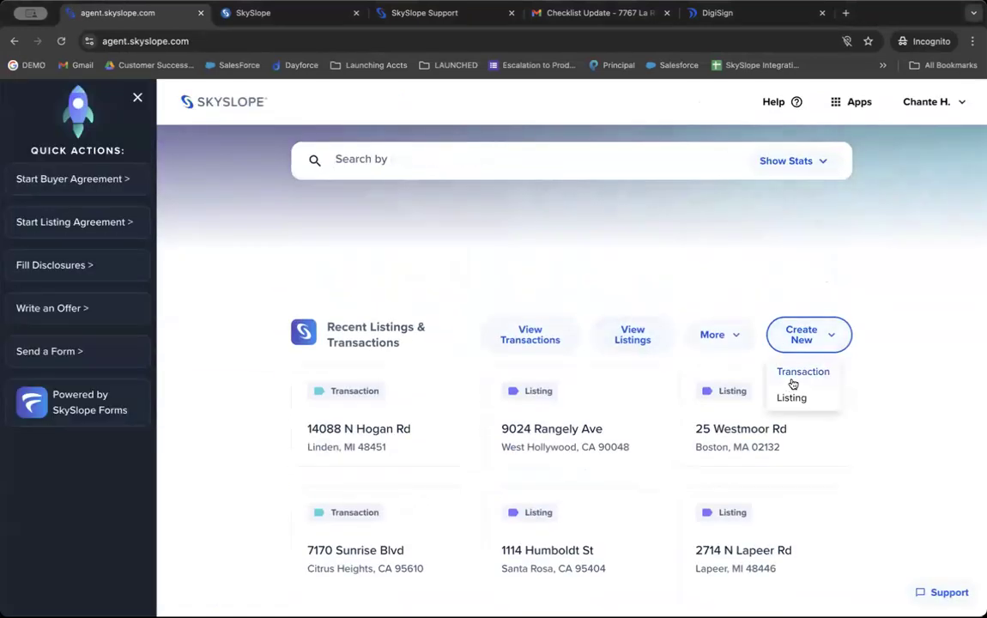
{"action": "left_click", "coordinate": [721, 287]}
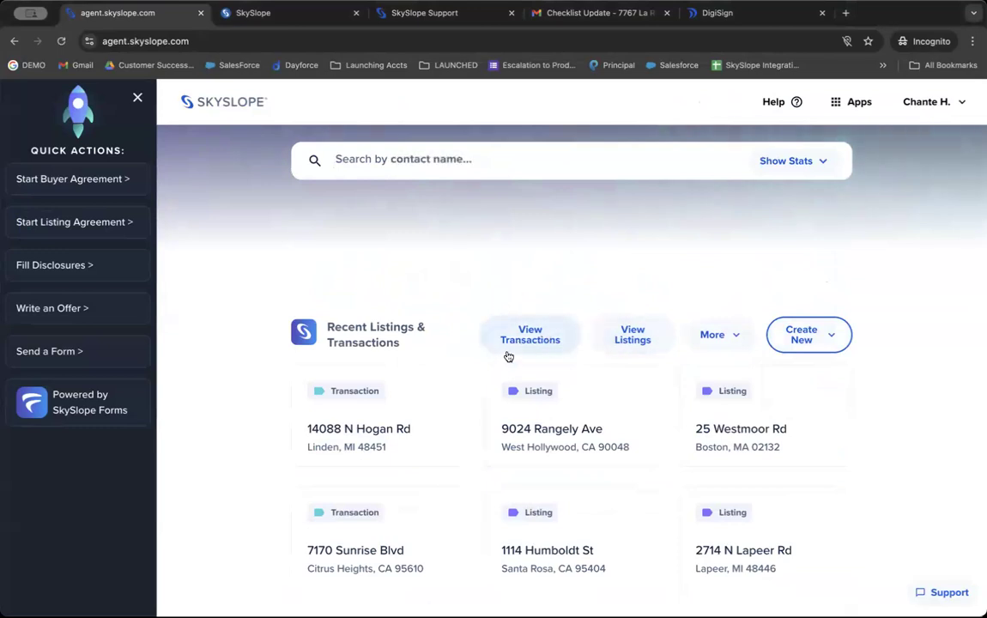
{"action": "left_click", "coordinate": [737, 336]}
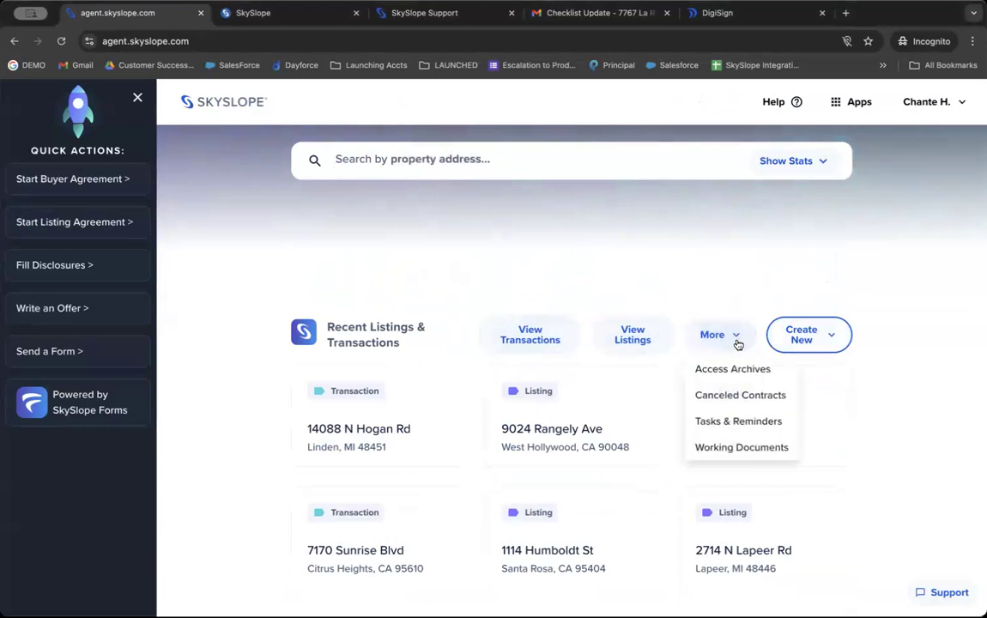
{"action": "left_click", "coordinate": [736, 405]}
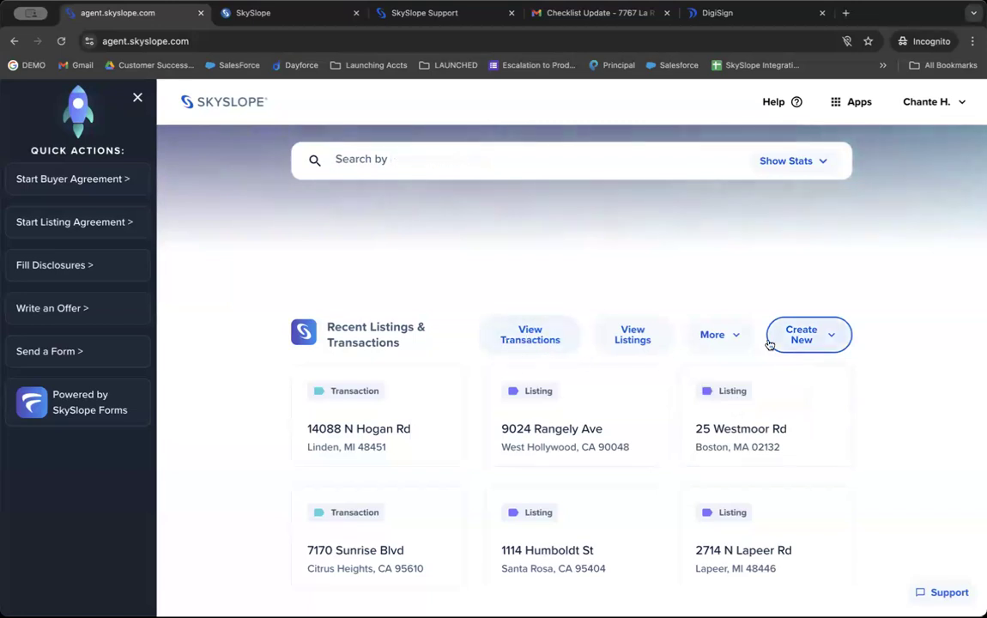
{"action": "left_click", "coordinate": [737, 334]}
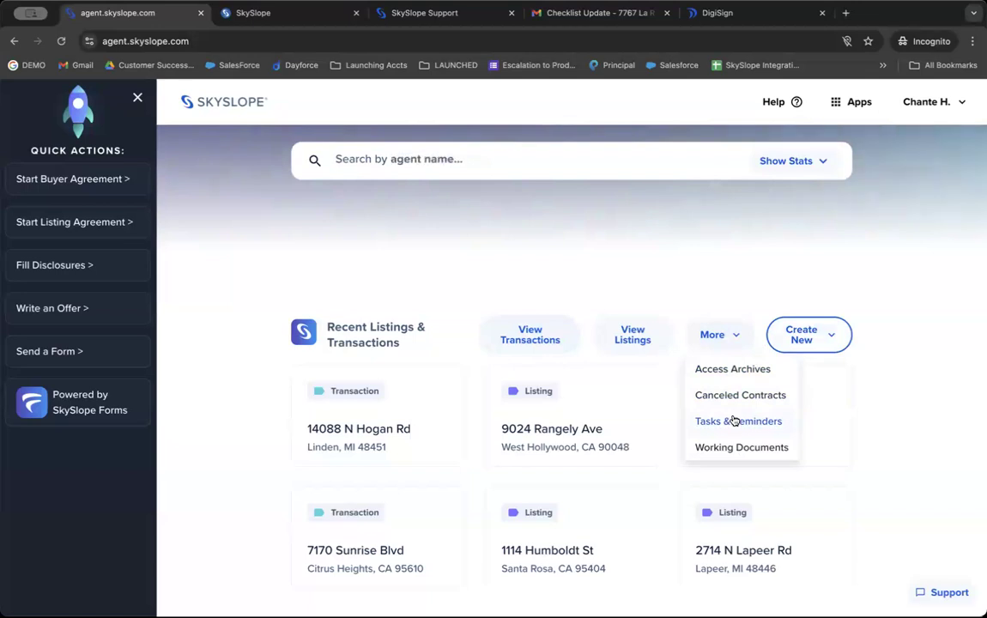
{"action": "left_click", "coordinate": [725, 449]}
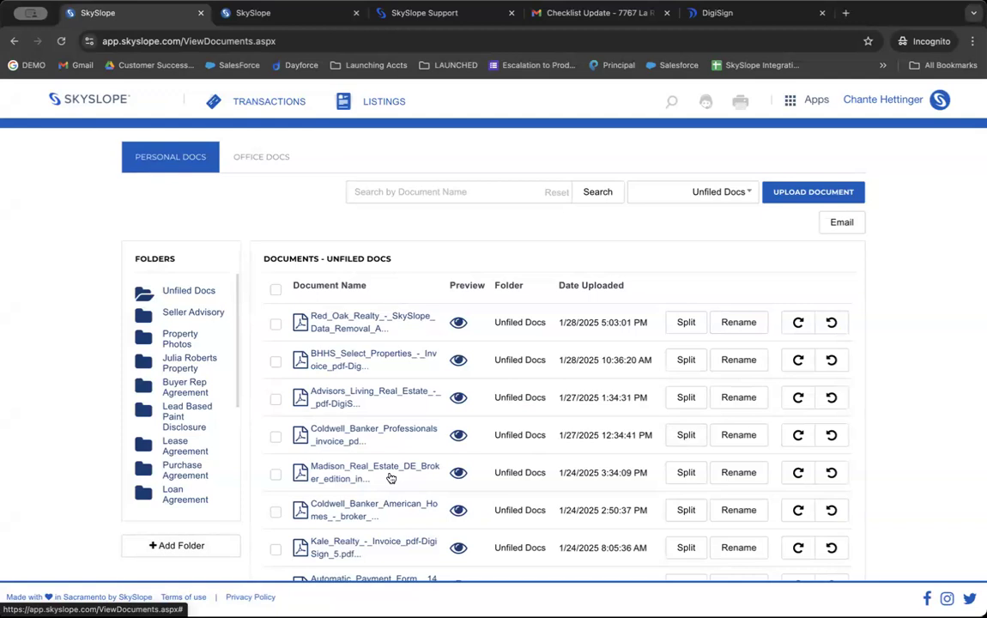
{"action": "left_click", "coordinate": [75, 100]}
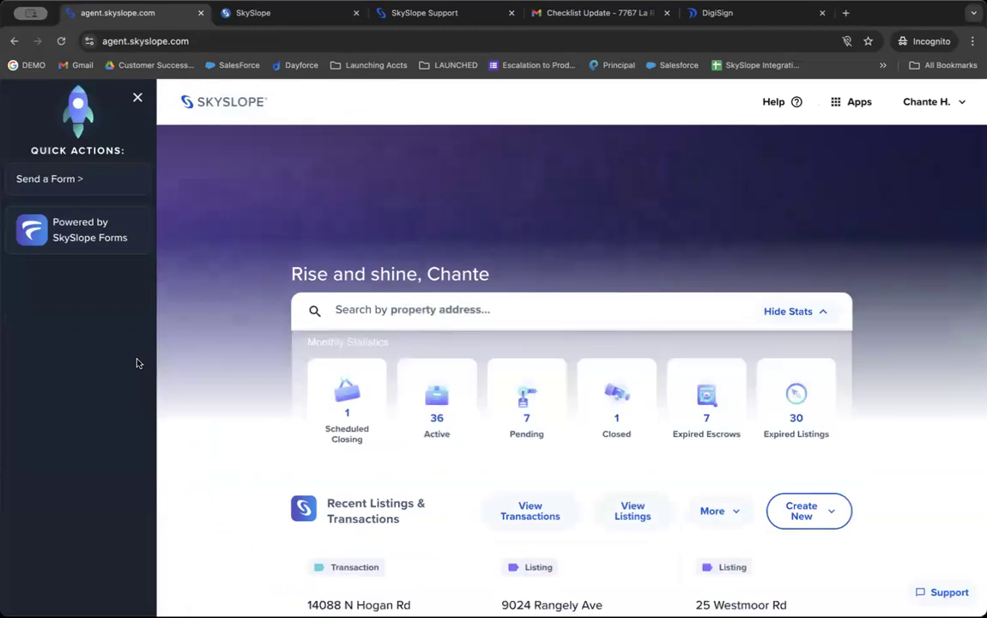
Step: Create a new DigiSign envelope with No property, then switch back to the SkySlope dashboard through Apps
{"action": "scroll", "coordinate": [410, 423], "scroll_direction": "down", "scroll_amount": 10}
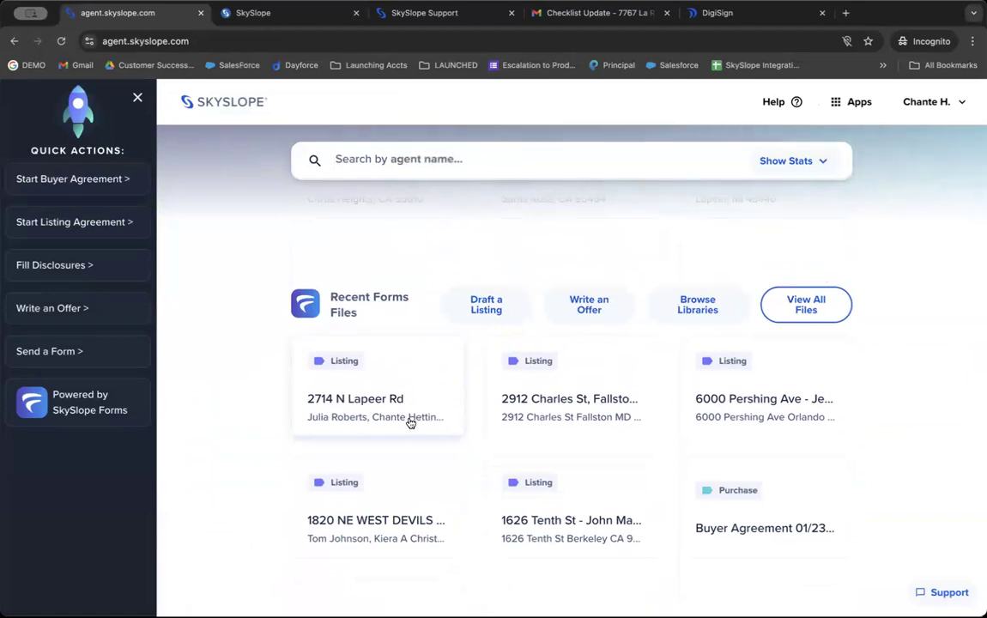
{"action": "scroll", "coordinate": [410, 422], "scroll_direction": "down", "scroll_amount": 5}
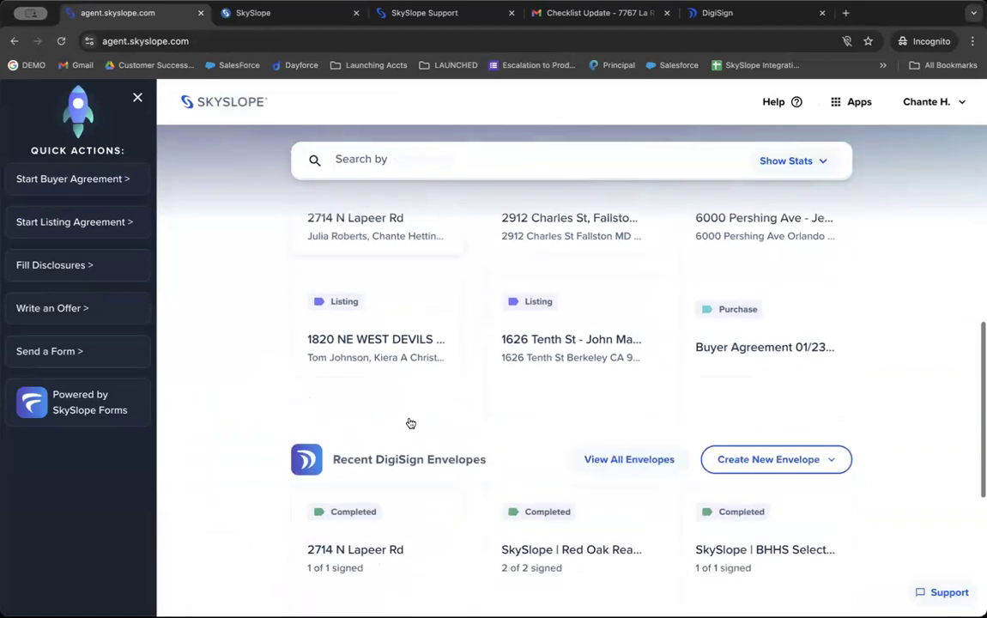
{"action": "scroll", "coordinate": [410, 422], "scroll_direction": "up", "scroll_amount": 1}
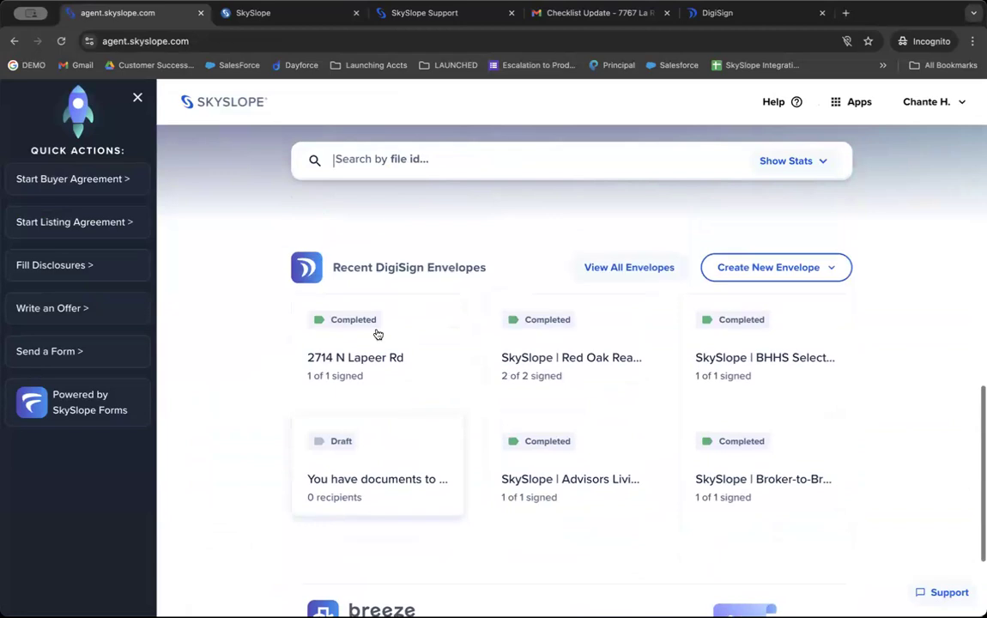
{"action": "triple_click", "coordinate": [370, 271]}
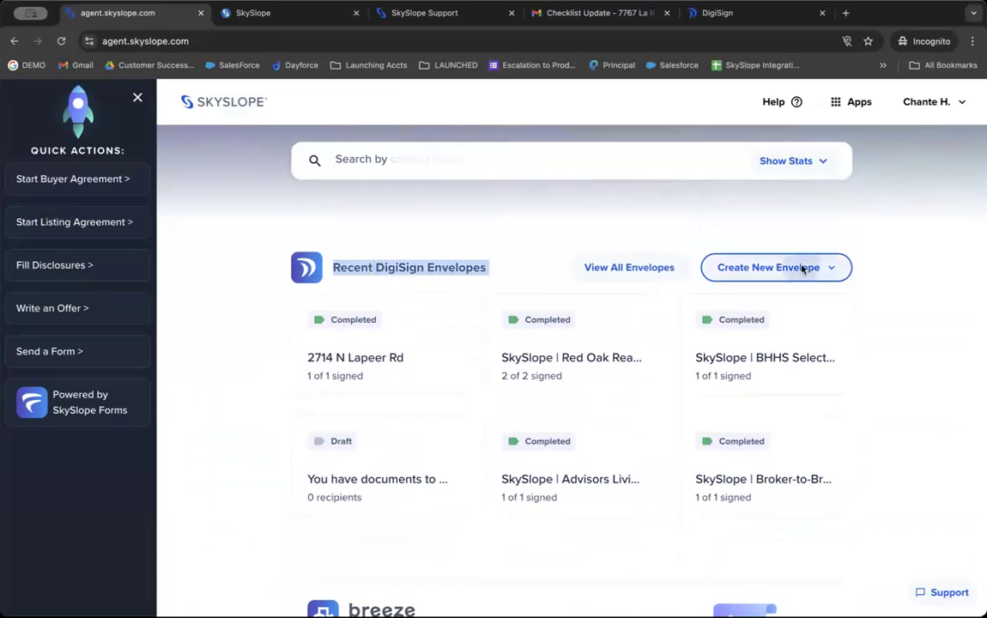
{"action": "left_click", "coordinate": [772, 268]}
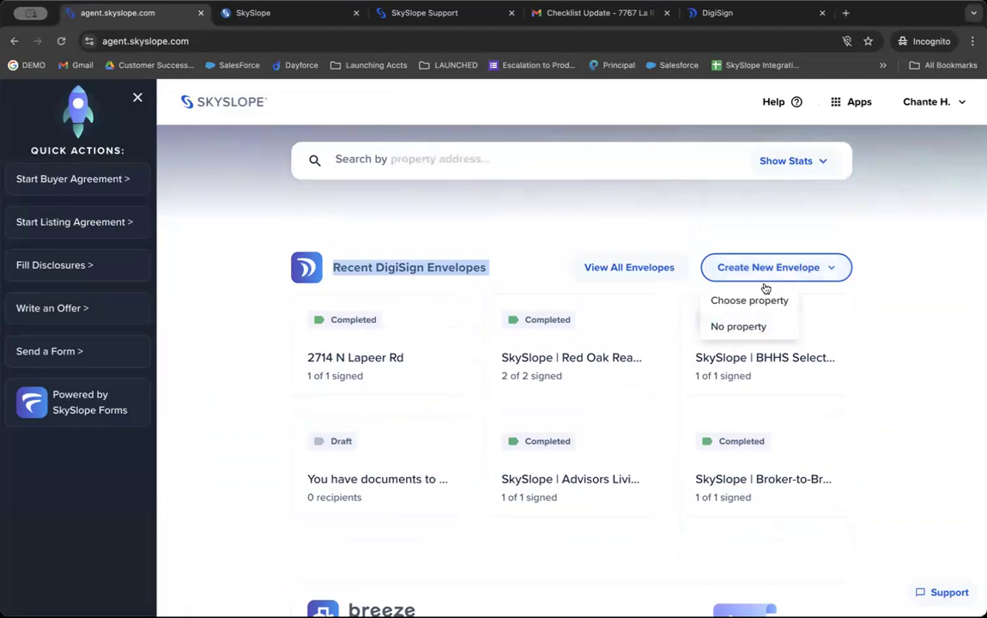
{"action": "left_click", "coordinate": [741, 338]}
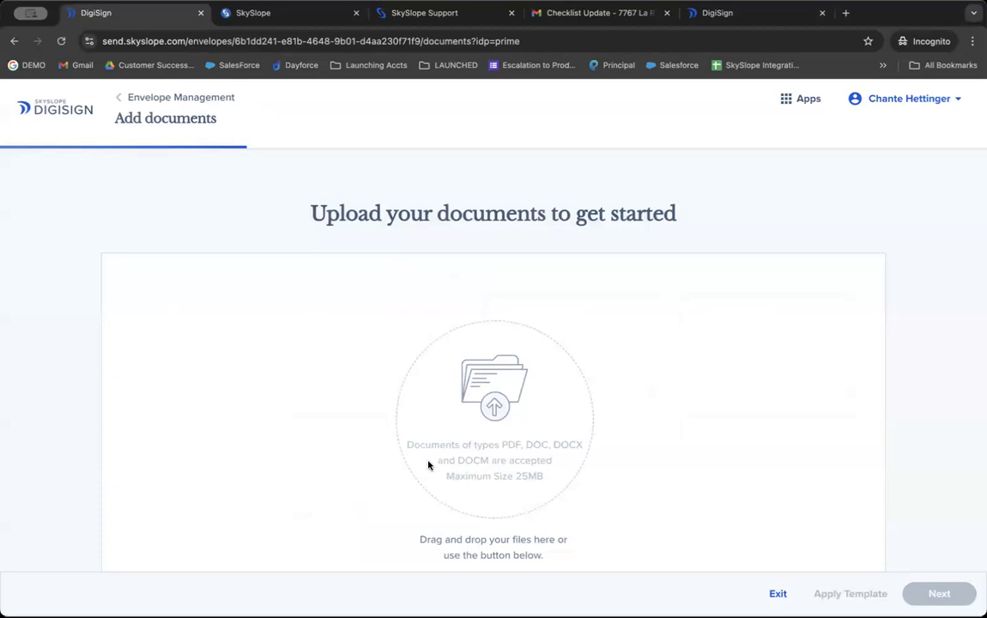
{"action": "left_click", "coordinate": [794, 109]}
{"action": "left_click", "coordinate": [798, 152]}
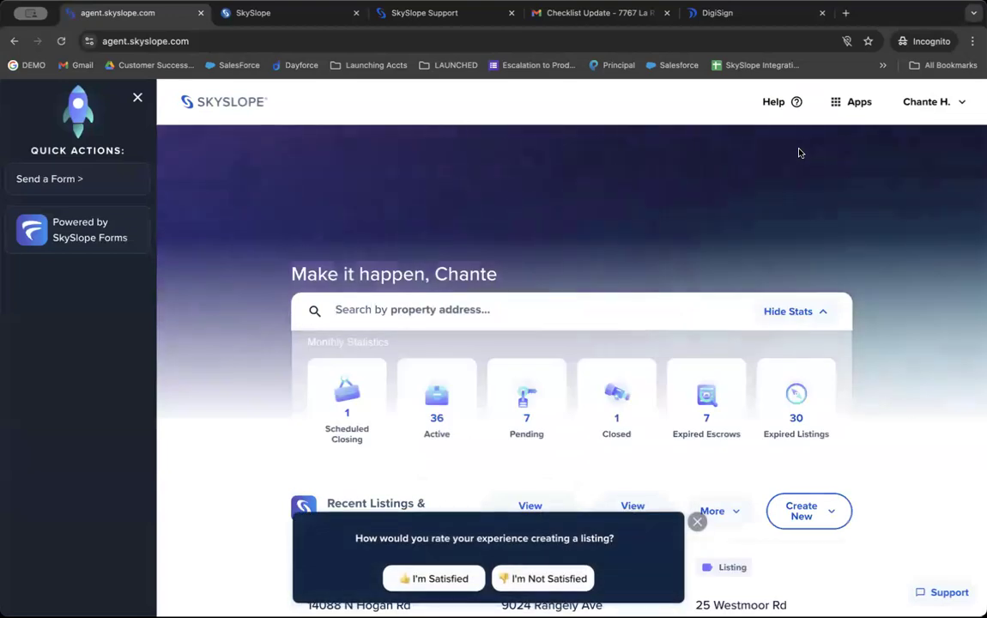
Step: Dismiss the rating prompt and open the Working Documents list from More
{"action": "left_click", "coordinate": [697, 523]}
{"action": "left_click", "coordinate": [711, 510]}
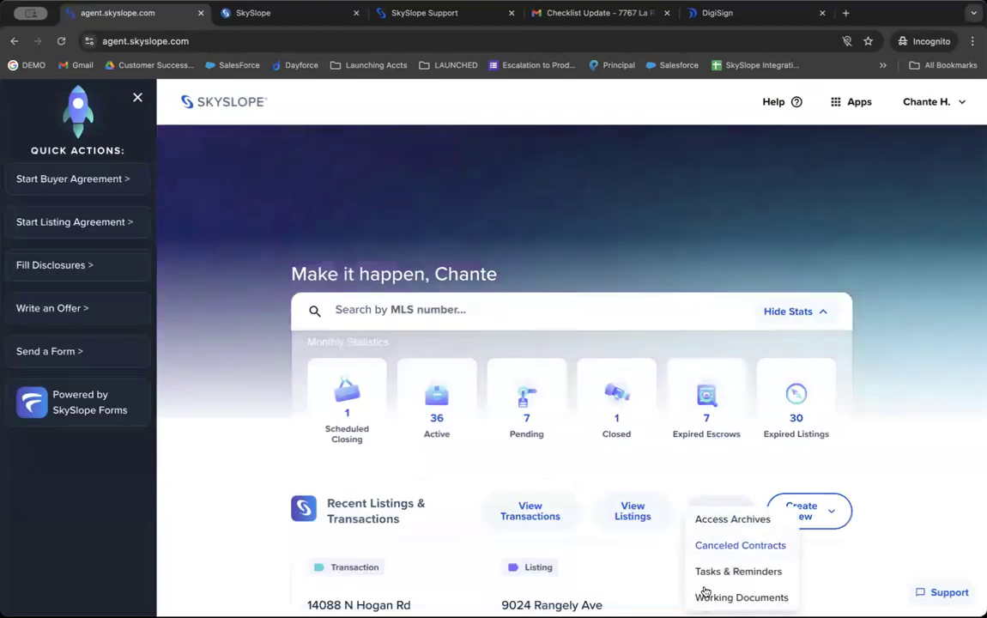
{"action": "left_click", "coordinate": [707, 598]}
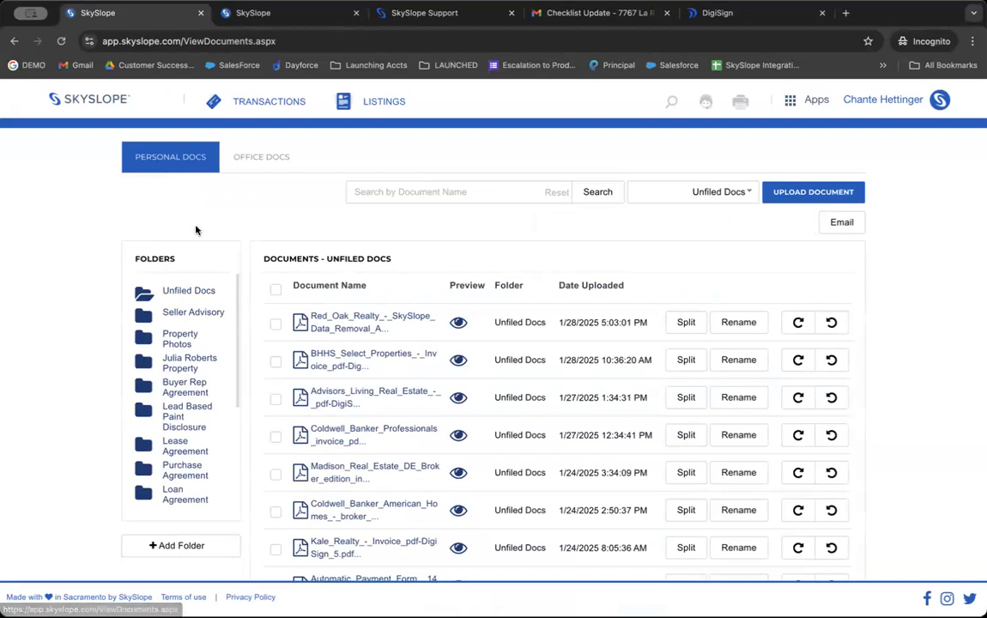
Step: Start assigning the first unfiled document, review the transactions and listings, then return to the dashboard
{"action": "left_click", "coordinate": [276, 325]}
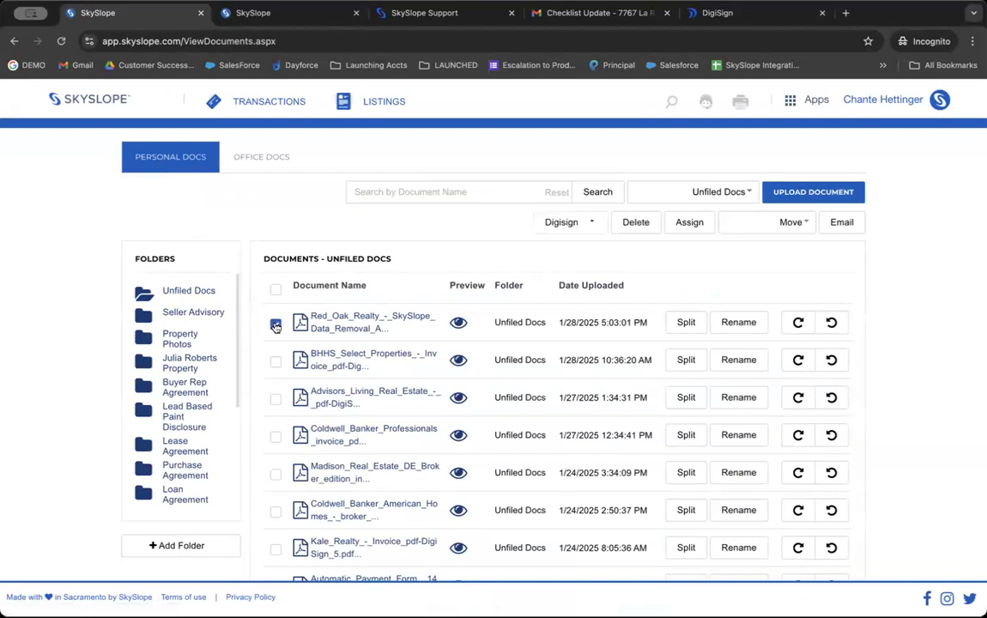
{"action": "left_click", "coordinate": [680, 230]}
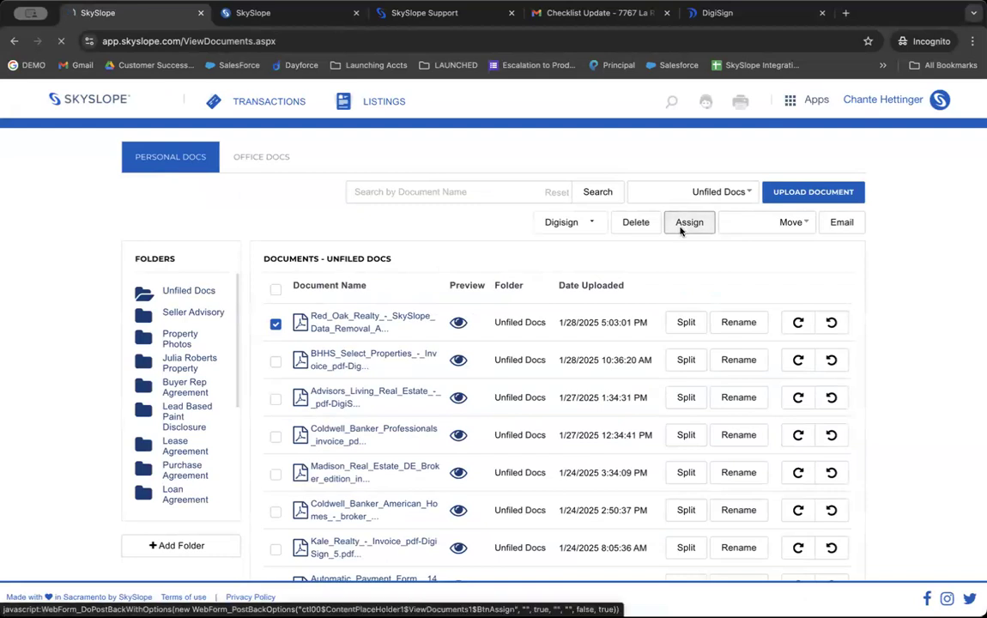
{"action": "scroll", "coordinate": [269, 216], "scroll_direction": "down", "scroll_amount": 3}
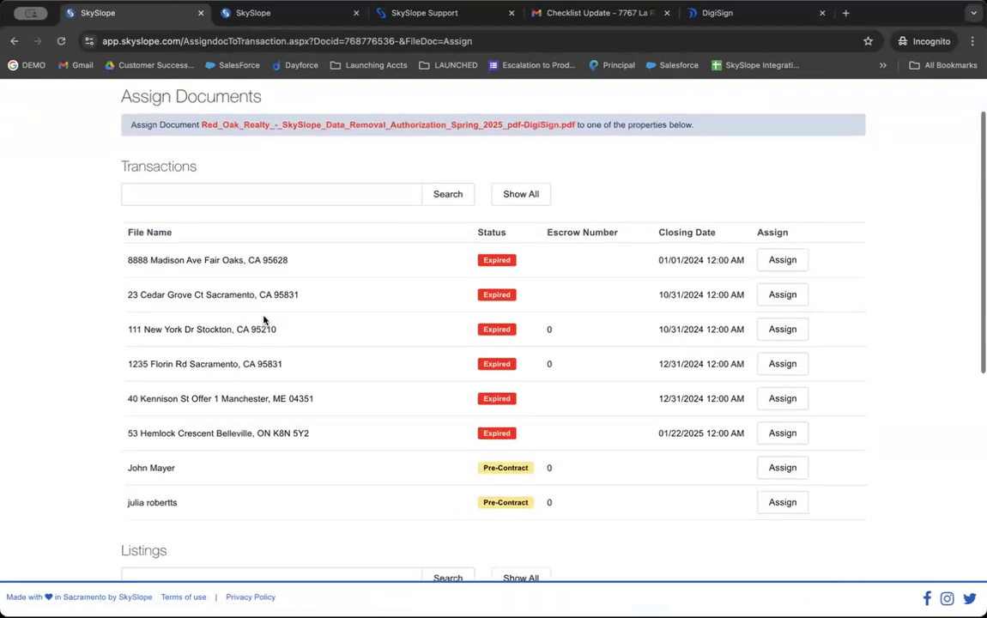
{"action": "scroll", "coordinate": [298, 389], "scroll_direction": "down", "scroll_amount": 5}
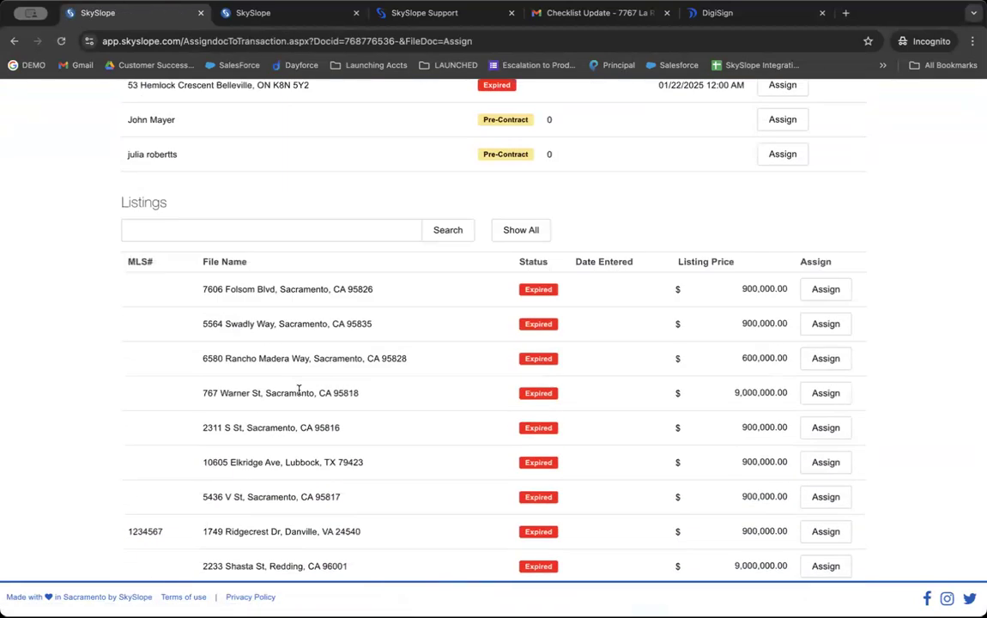
{"action": "left_click", "coordinate": [809, 289]}
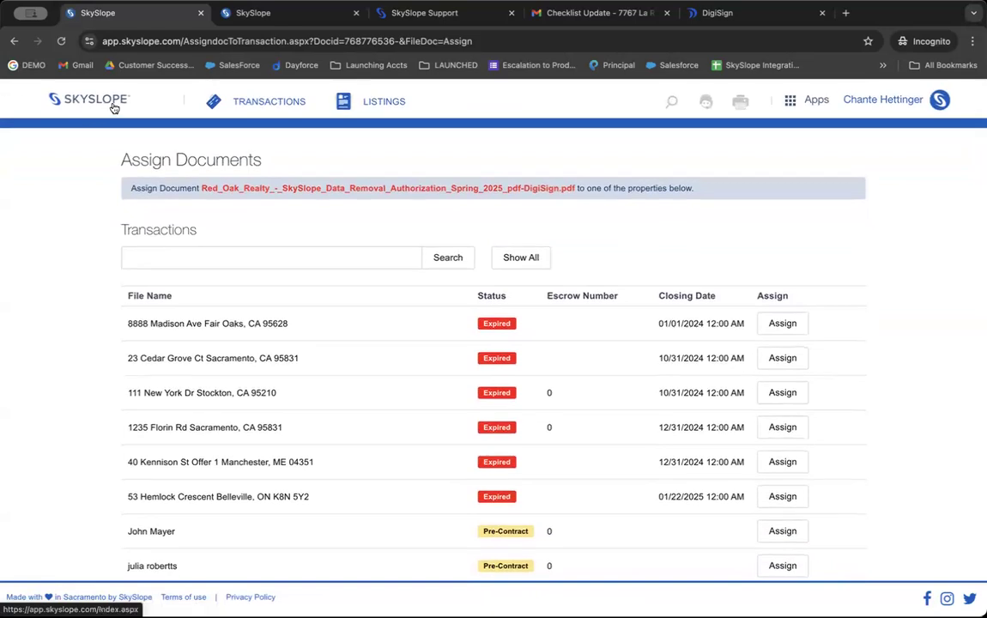
{"action": "left_click", "coordinate": [113, 107]}
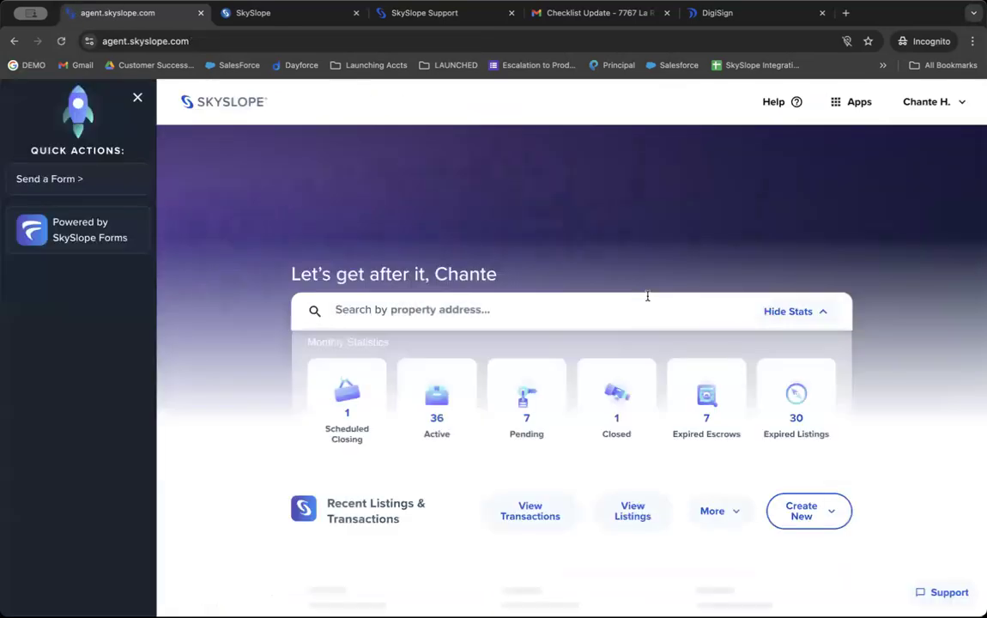
Step: In My Account notification settings, turn on the email alert for listing expiration
{"action": "left_click", "coordinate": [943, 101]}
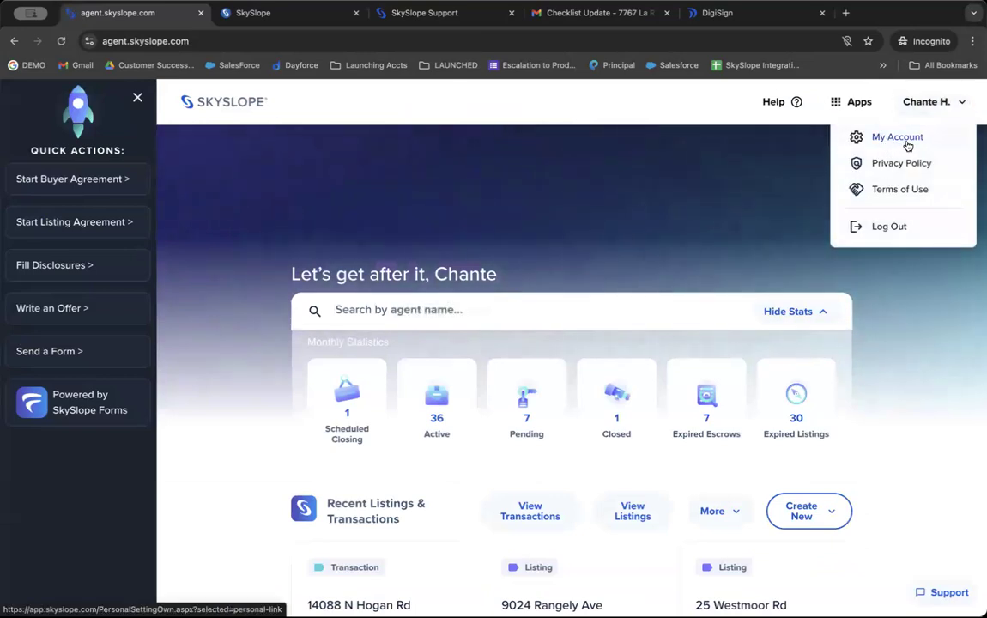
{"action": "left_click", "coordinate": [906, 144]}
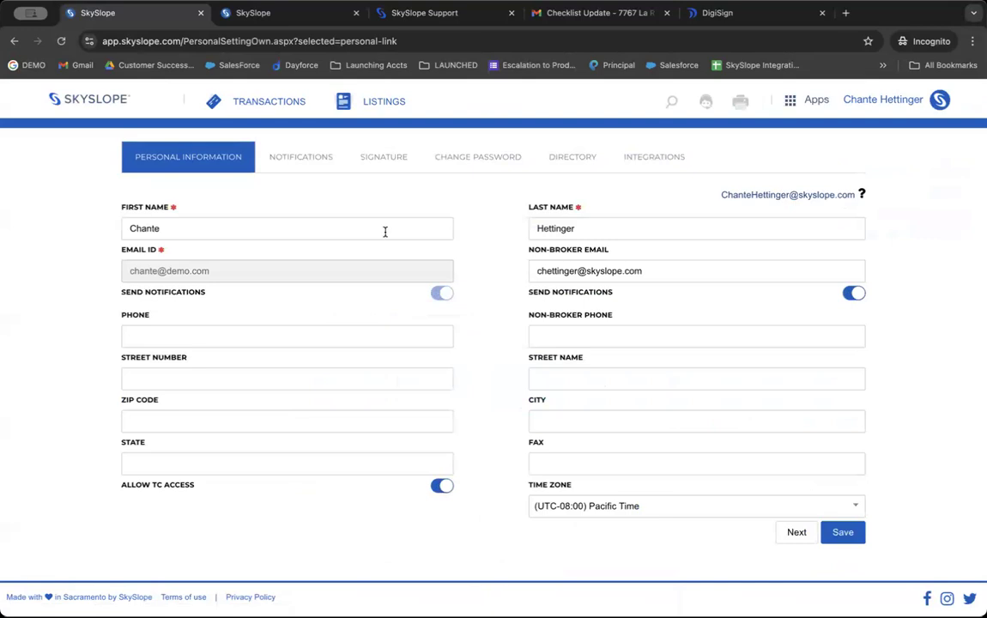
{"action": "left_click", "coordinate": [301, 158]}
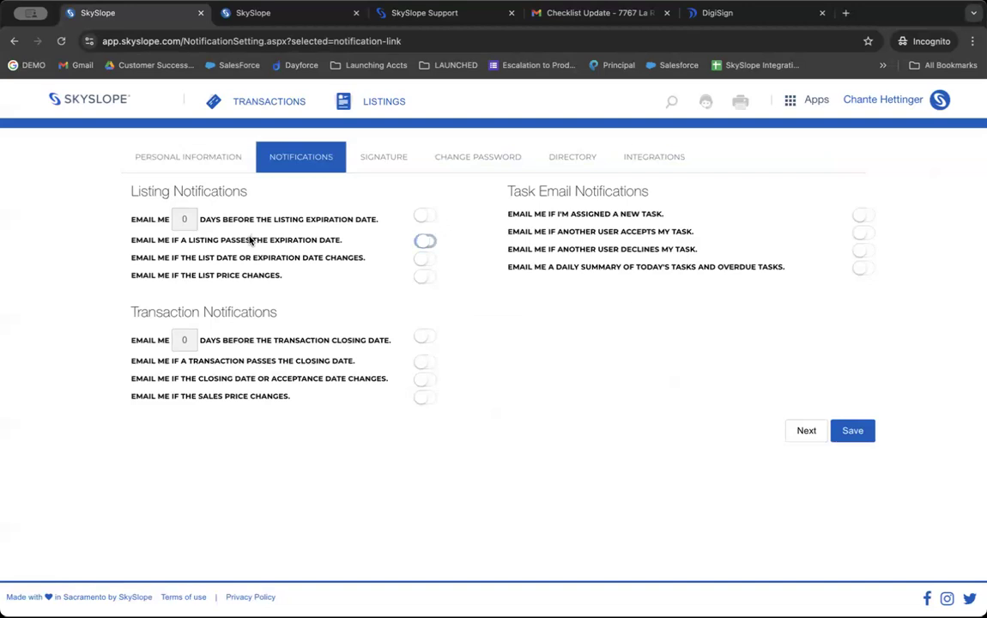
{"action": "left_click", "coordinate": [420, 242]}
Step: Return to the agent dashboard and open the SkySlope Support site from Help
{"action": "left_click", "coordinate": [91, 103]}
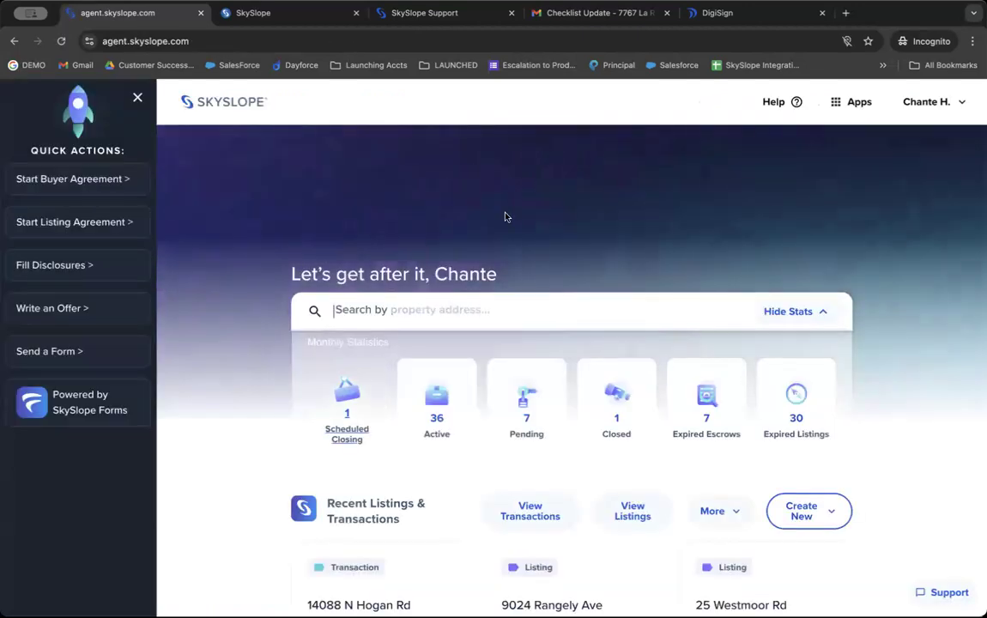
{"action": "left_click", "coordinate": [781, 110]}
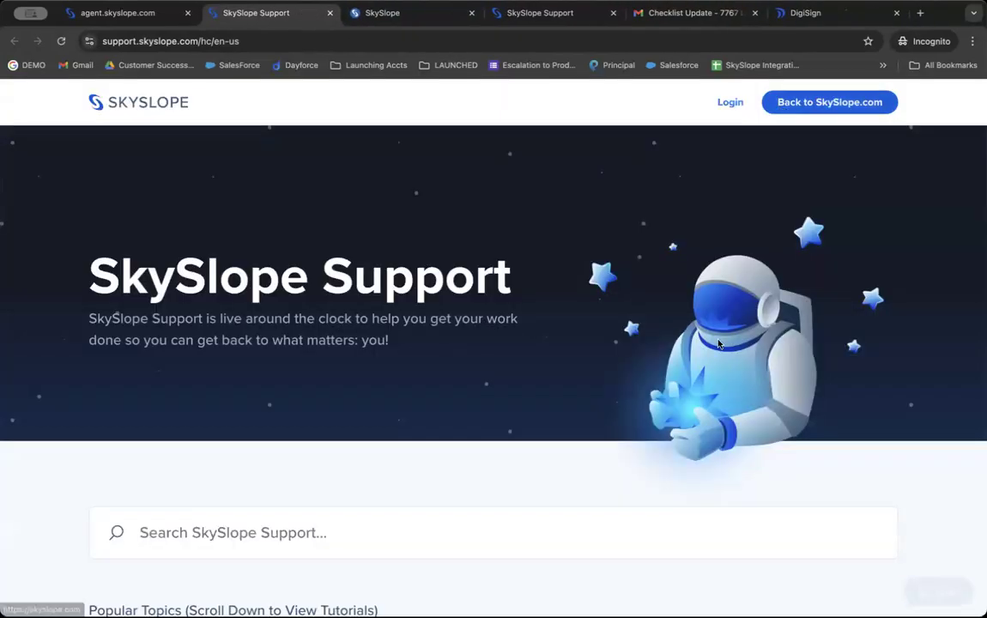
{"action": "scroll", "coordinate": [715, 342], "scroll_direction": "down", "scroll_amount": 4}
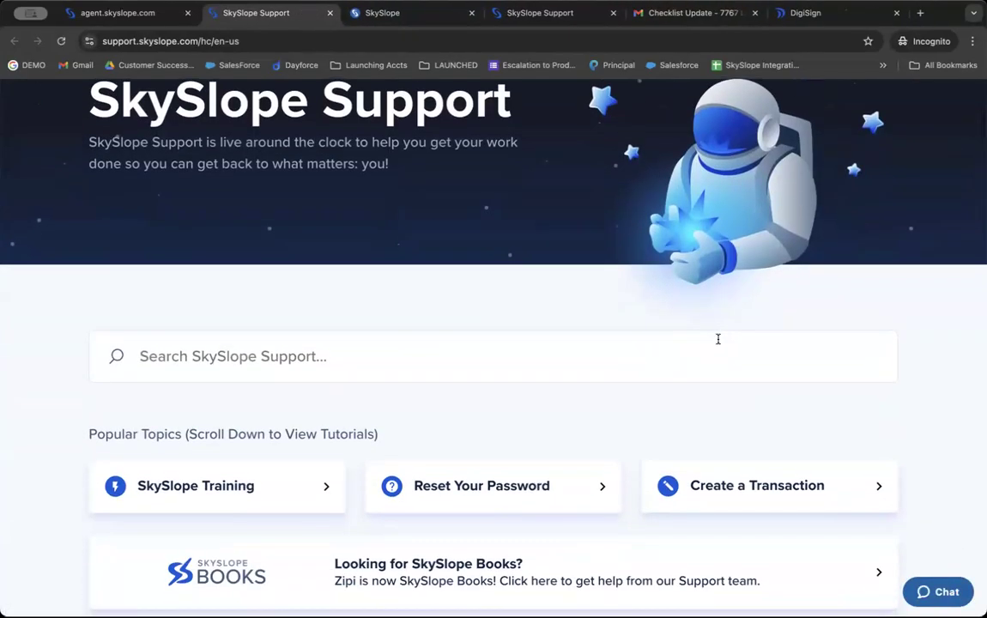